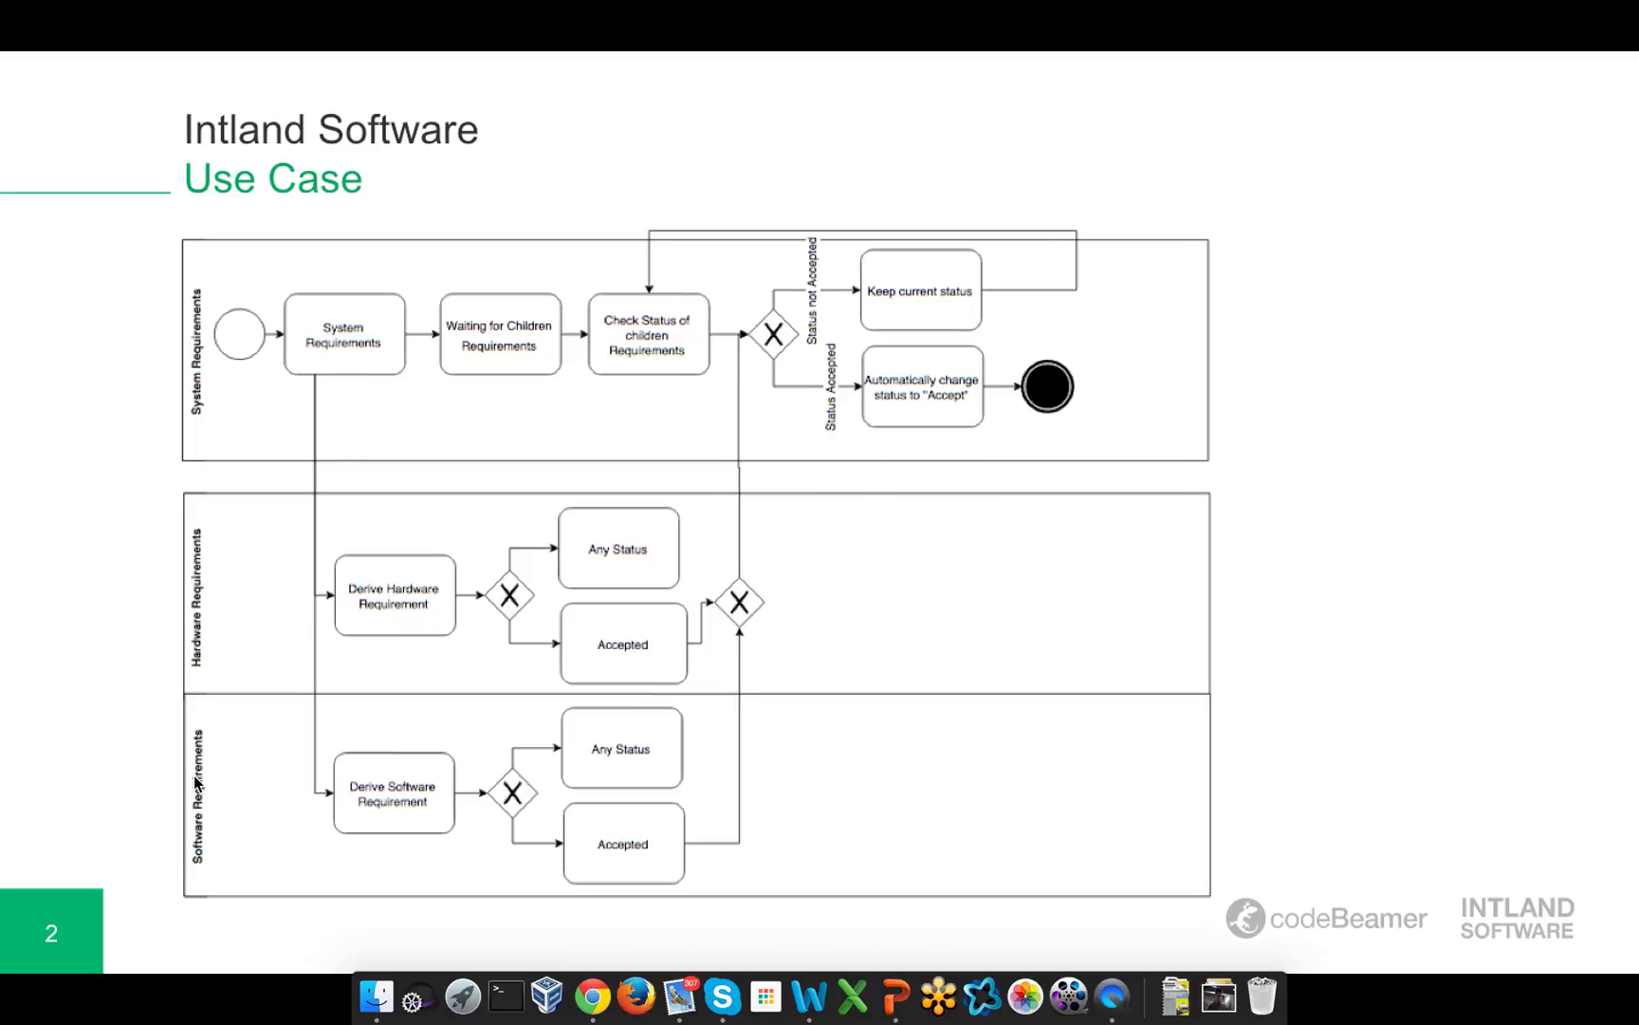
Bring forward the Chrome window with the Workflow Chain project's codeBeamer Trackers page.
left_click(1116, 530)
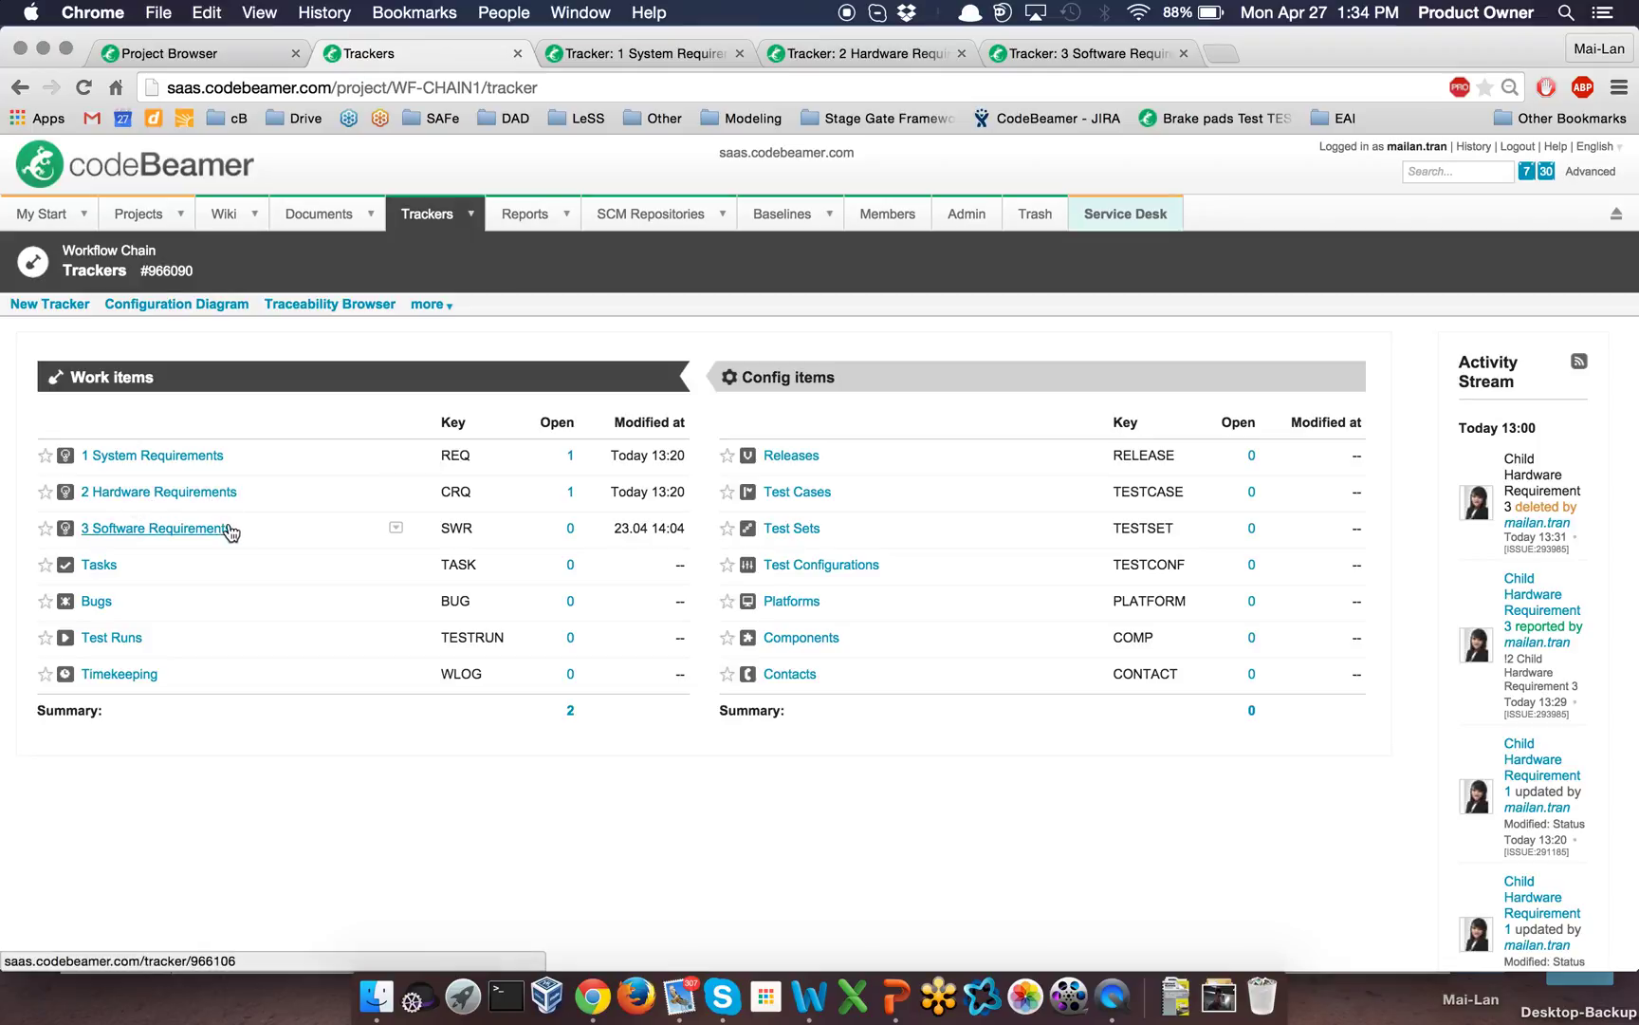
Try to accept System Requirements 1, which is refused, then view the Hardware Requirements tracker.
left_click(185, 457)
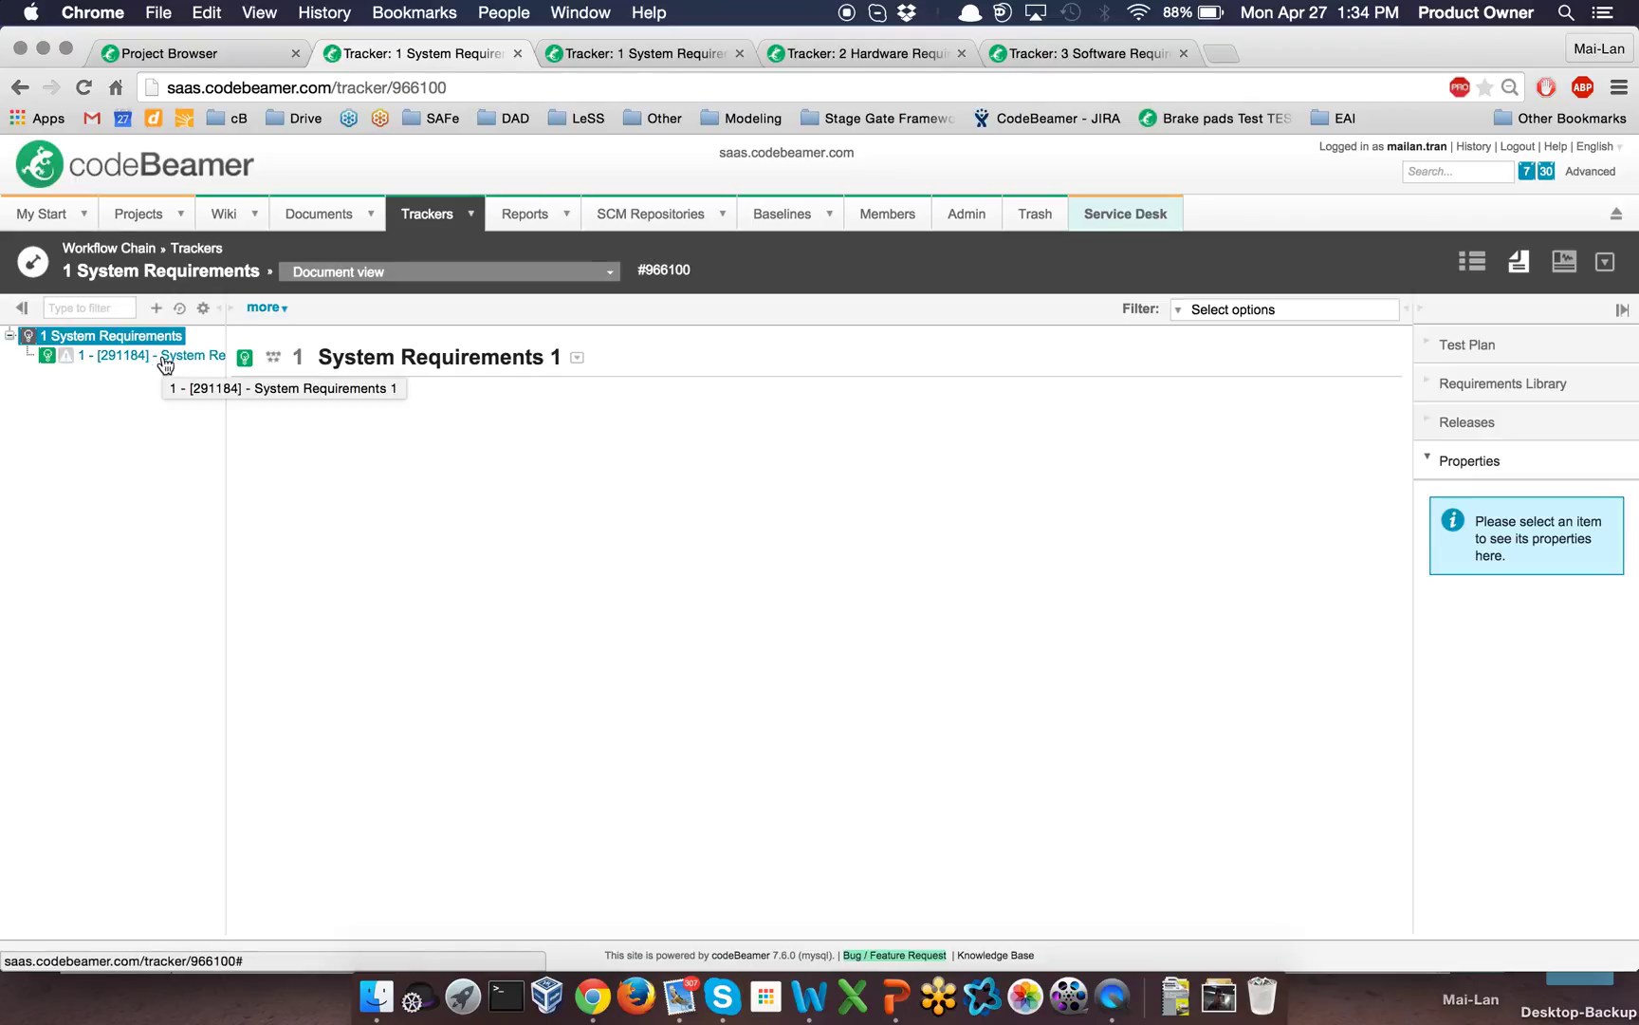
left_click(246, 366)
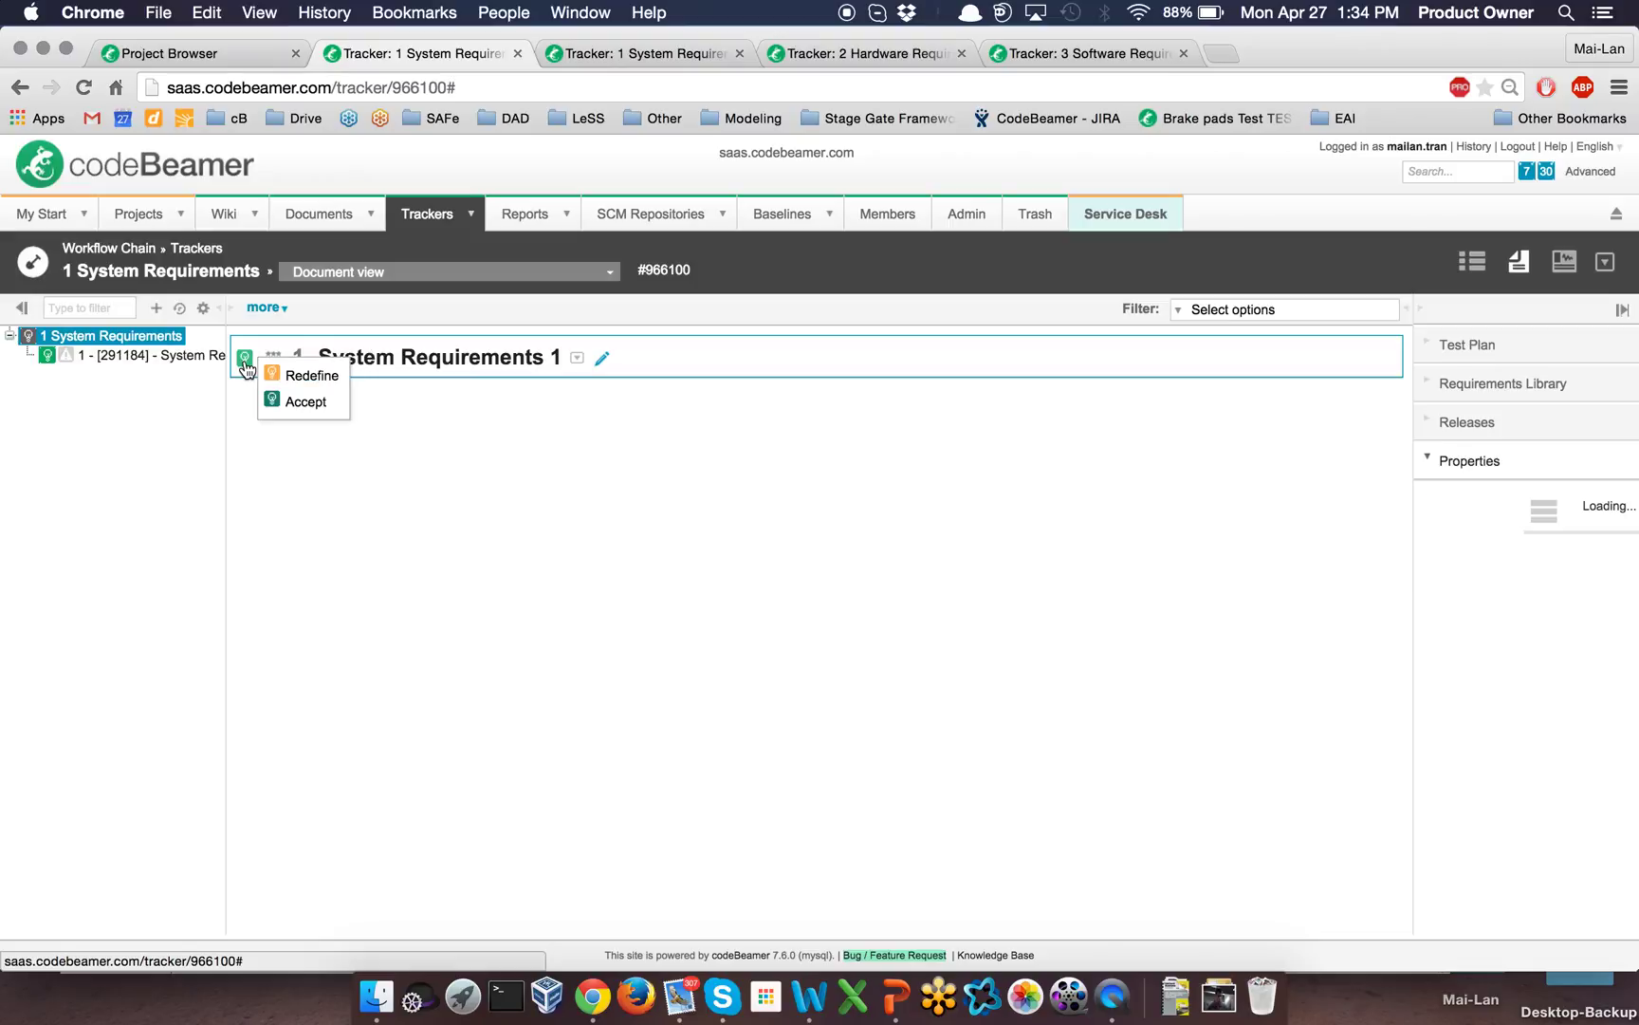
left_click(316, 407)
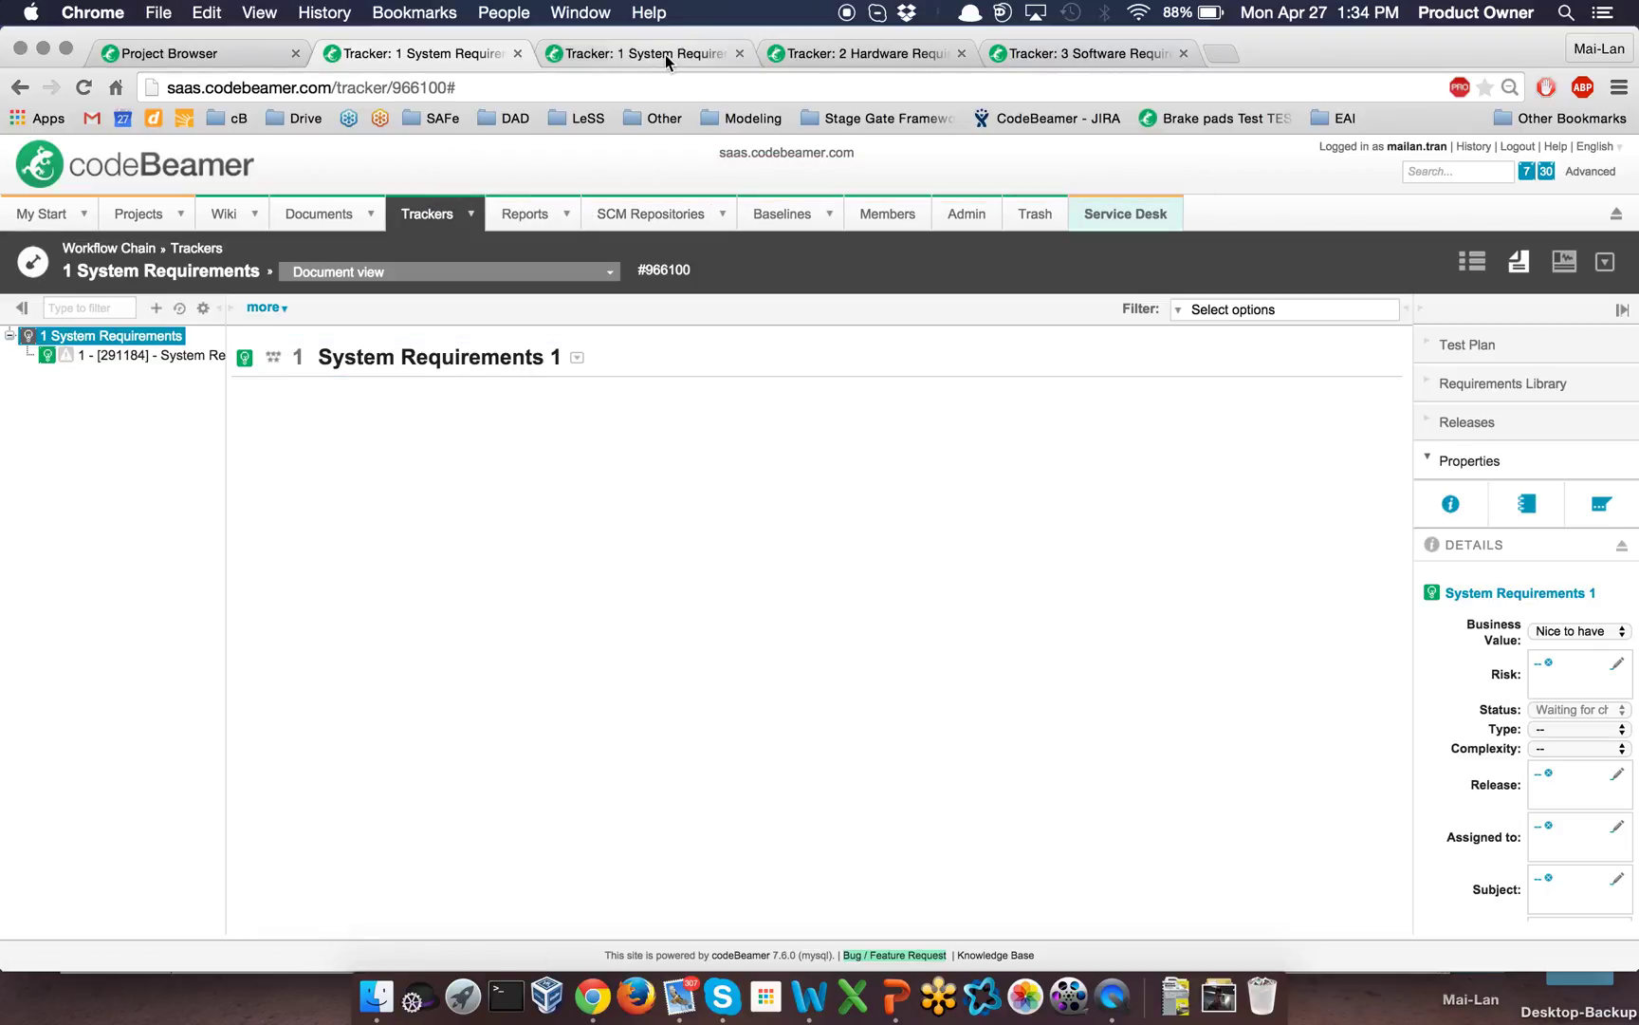
left_click(867, 60)
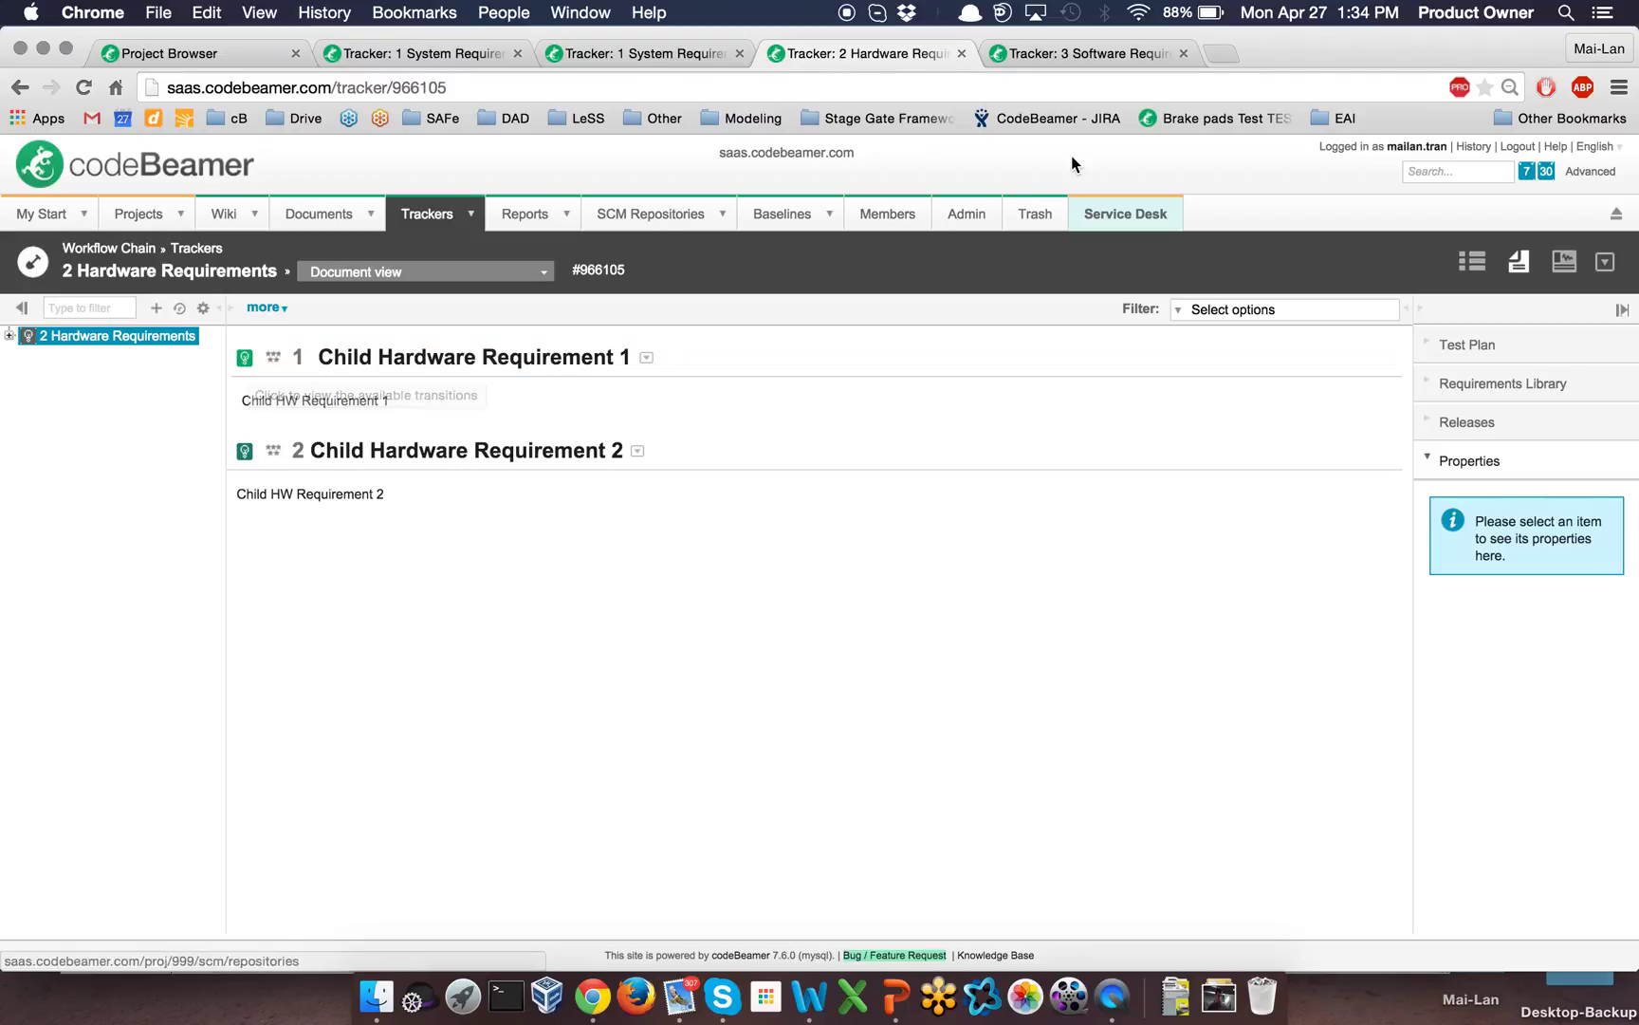
Look over Software Requirements and Hardware Requirements children, then go back to System Requirements.
left_click(1106, 55)
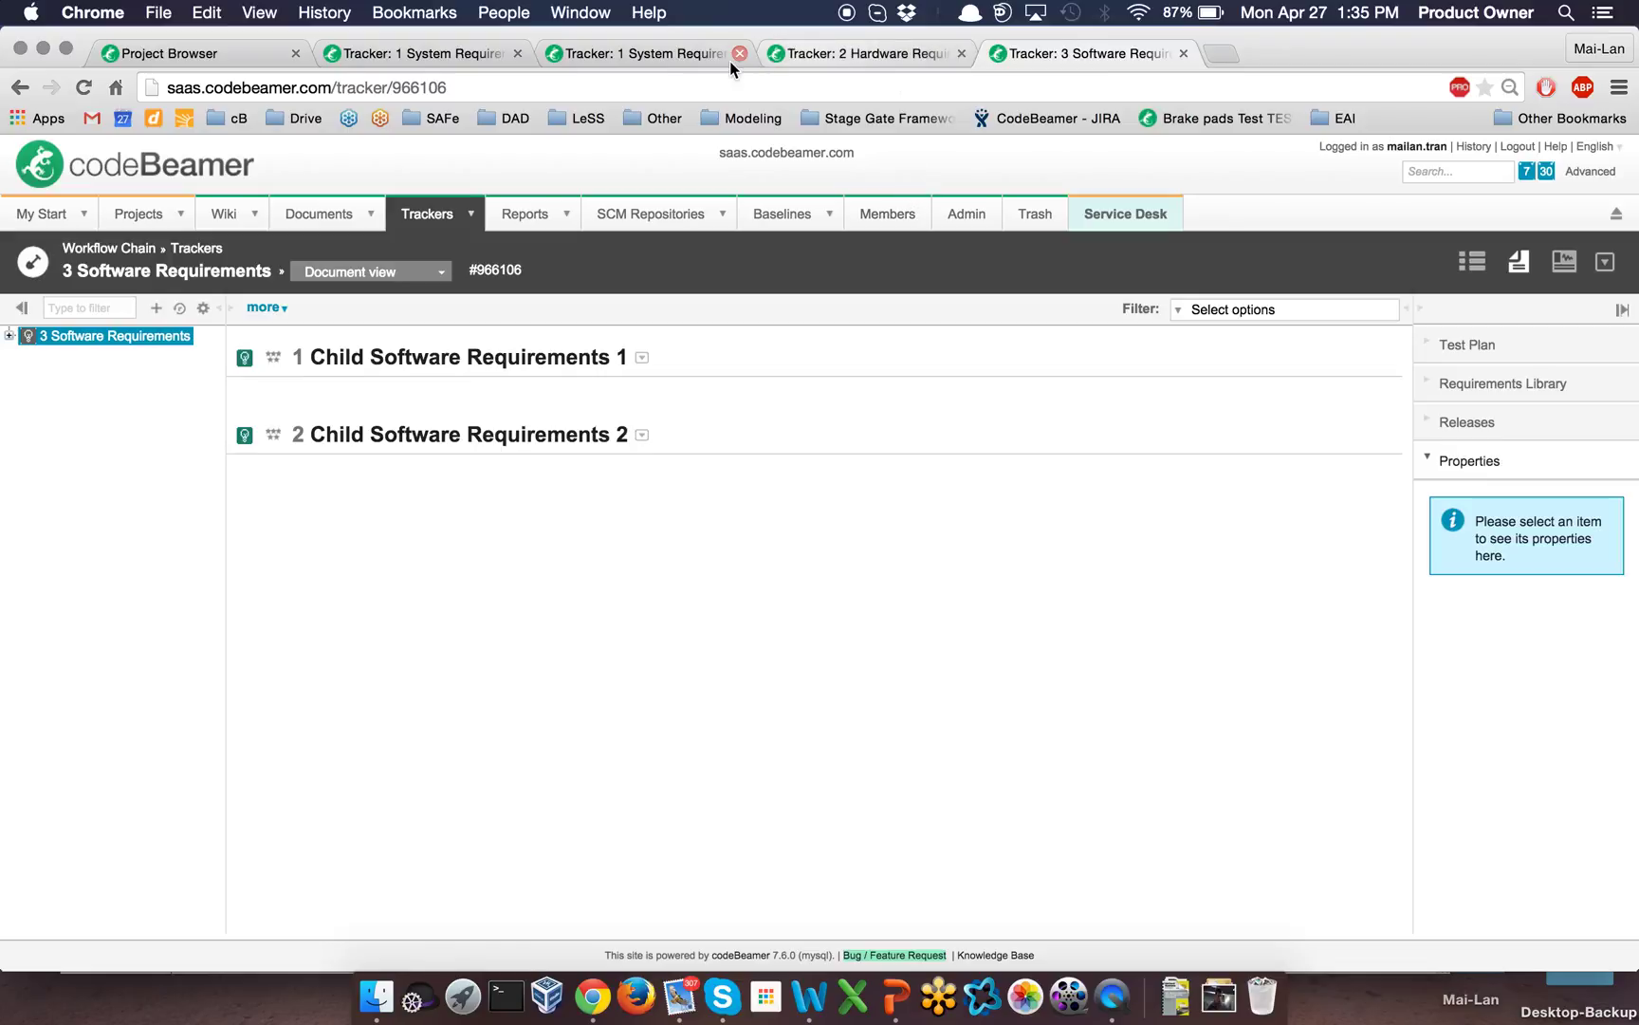
left_click(860, 54)
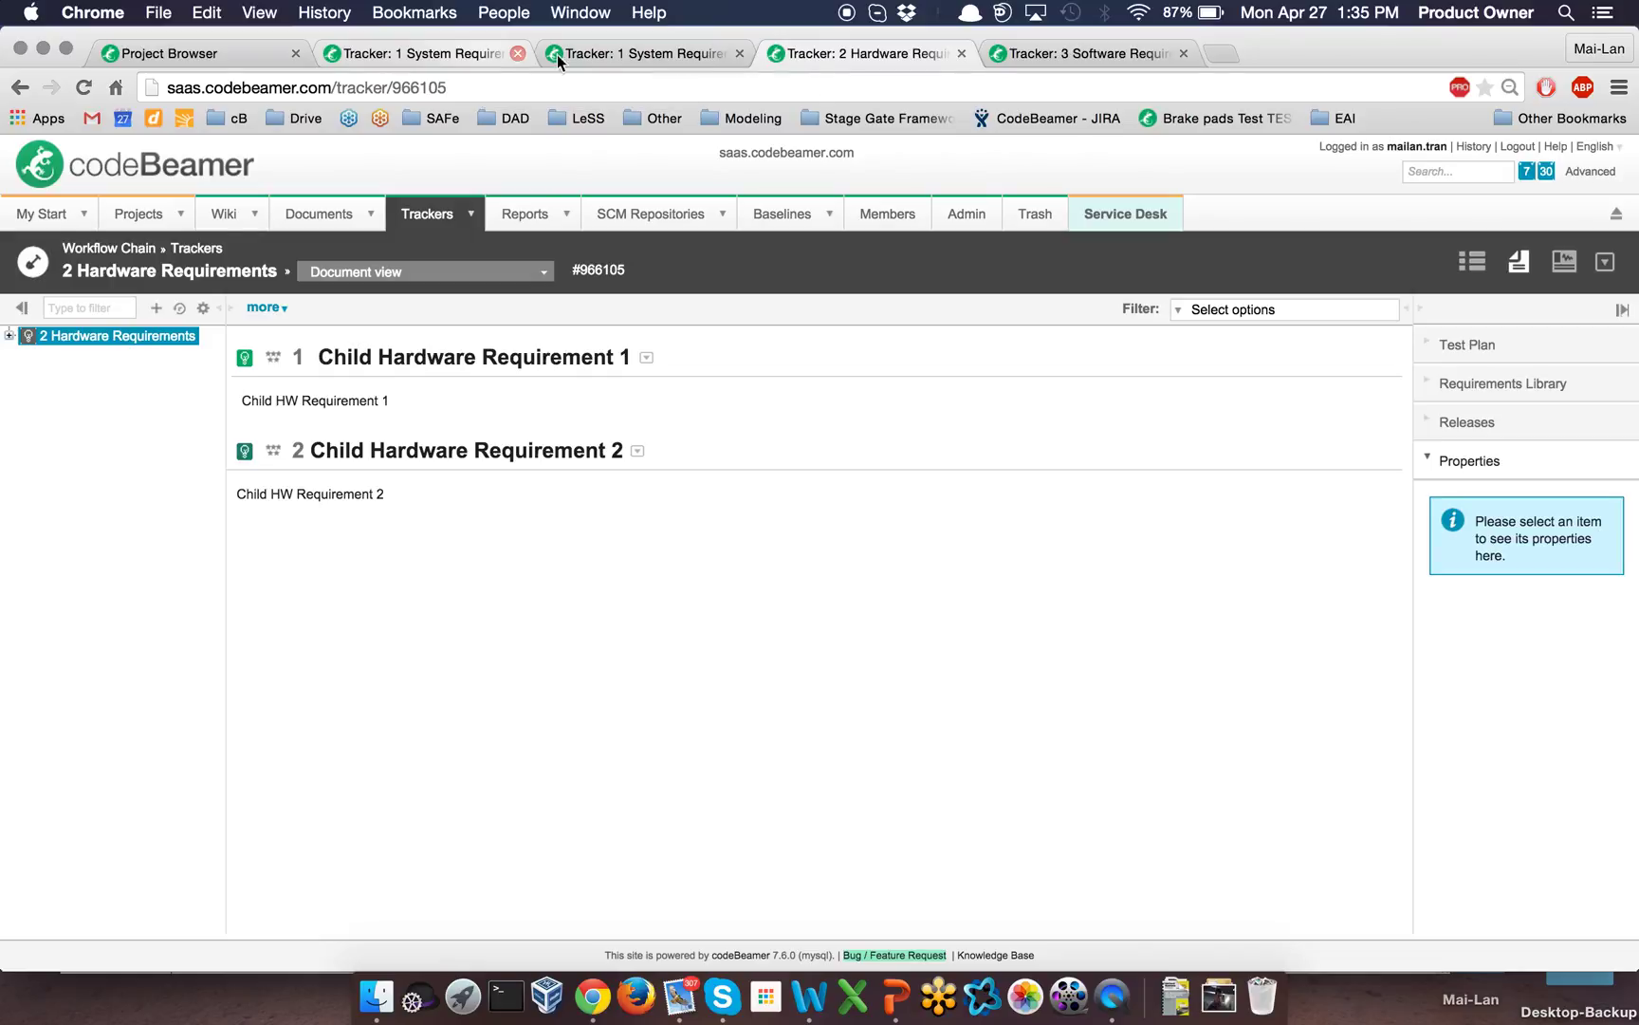
left_click(619, 50)
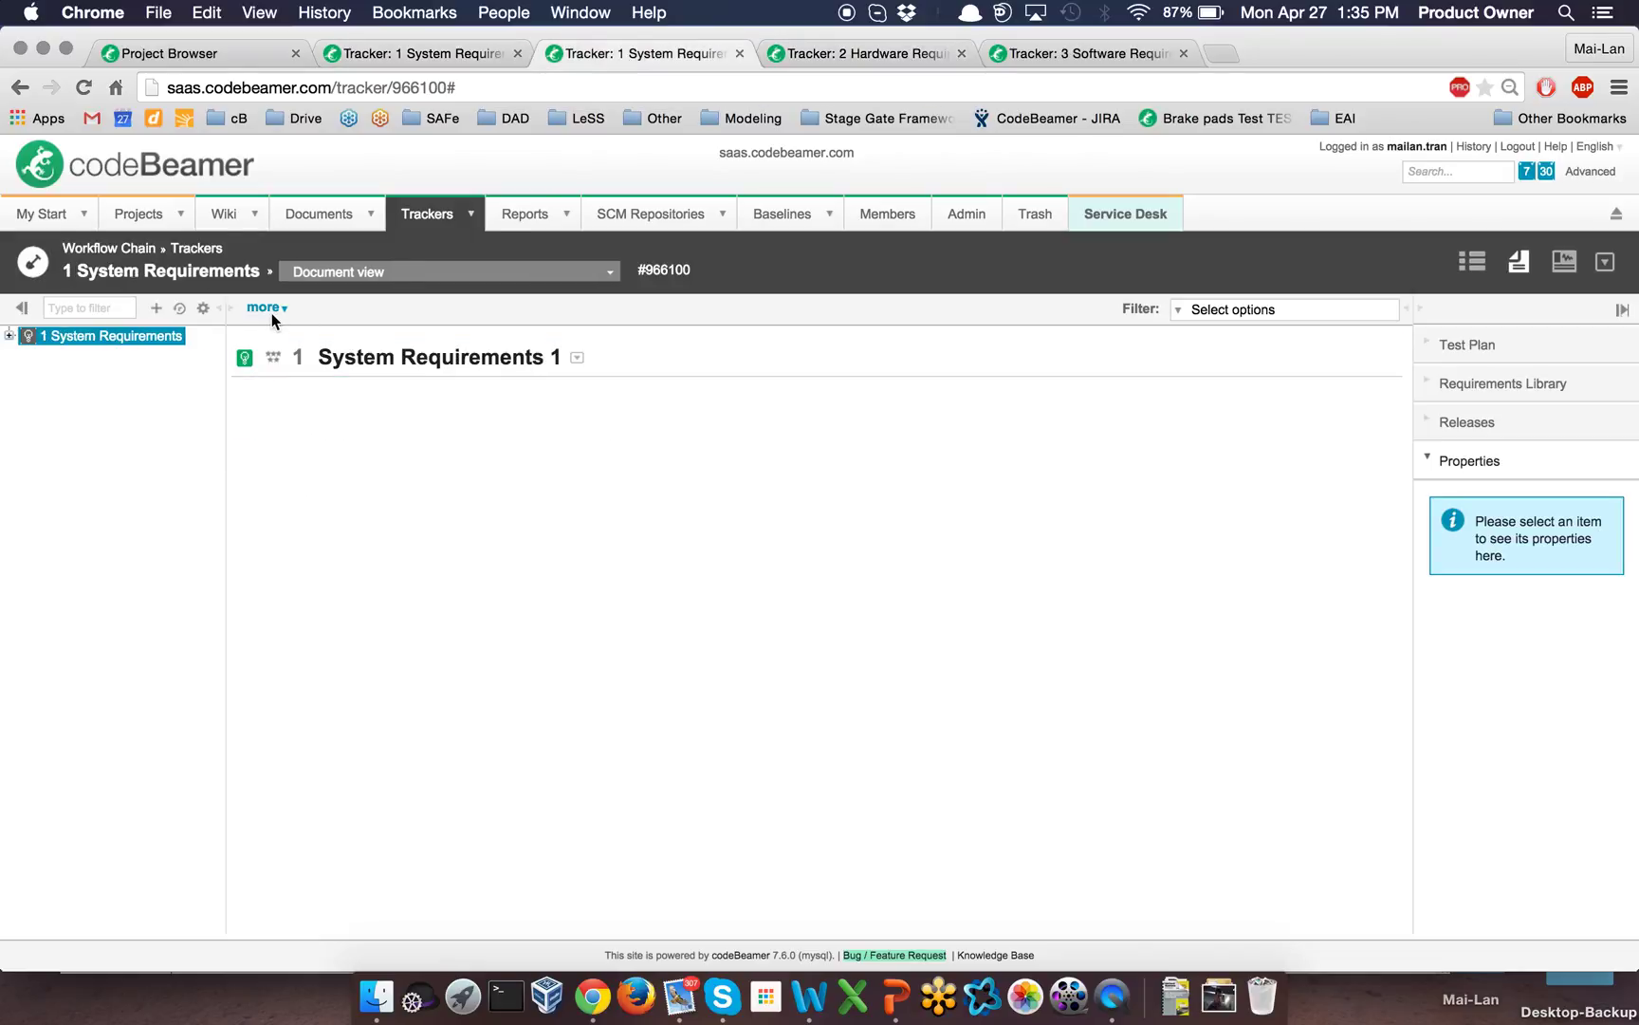
Show System Requirements' State Transitions customization and scroll through its transition table and diagram.
left_click(270, 309)
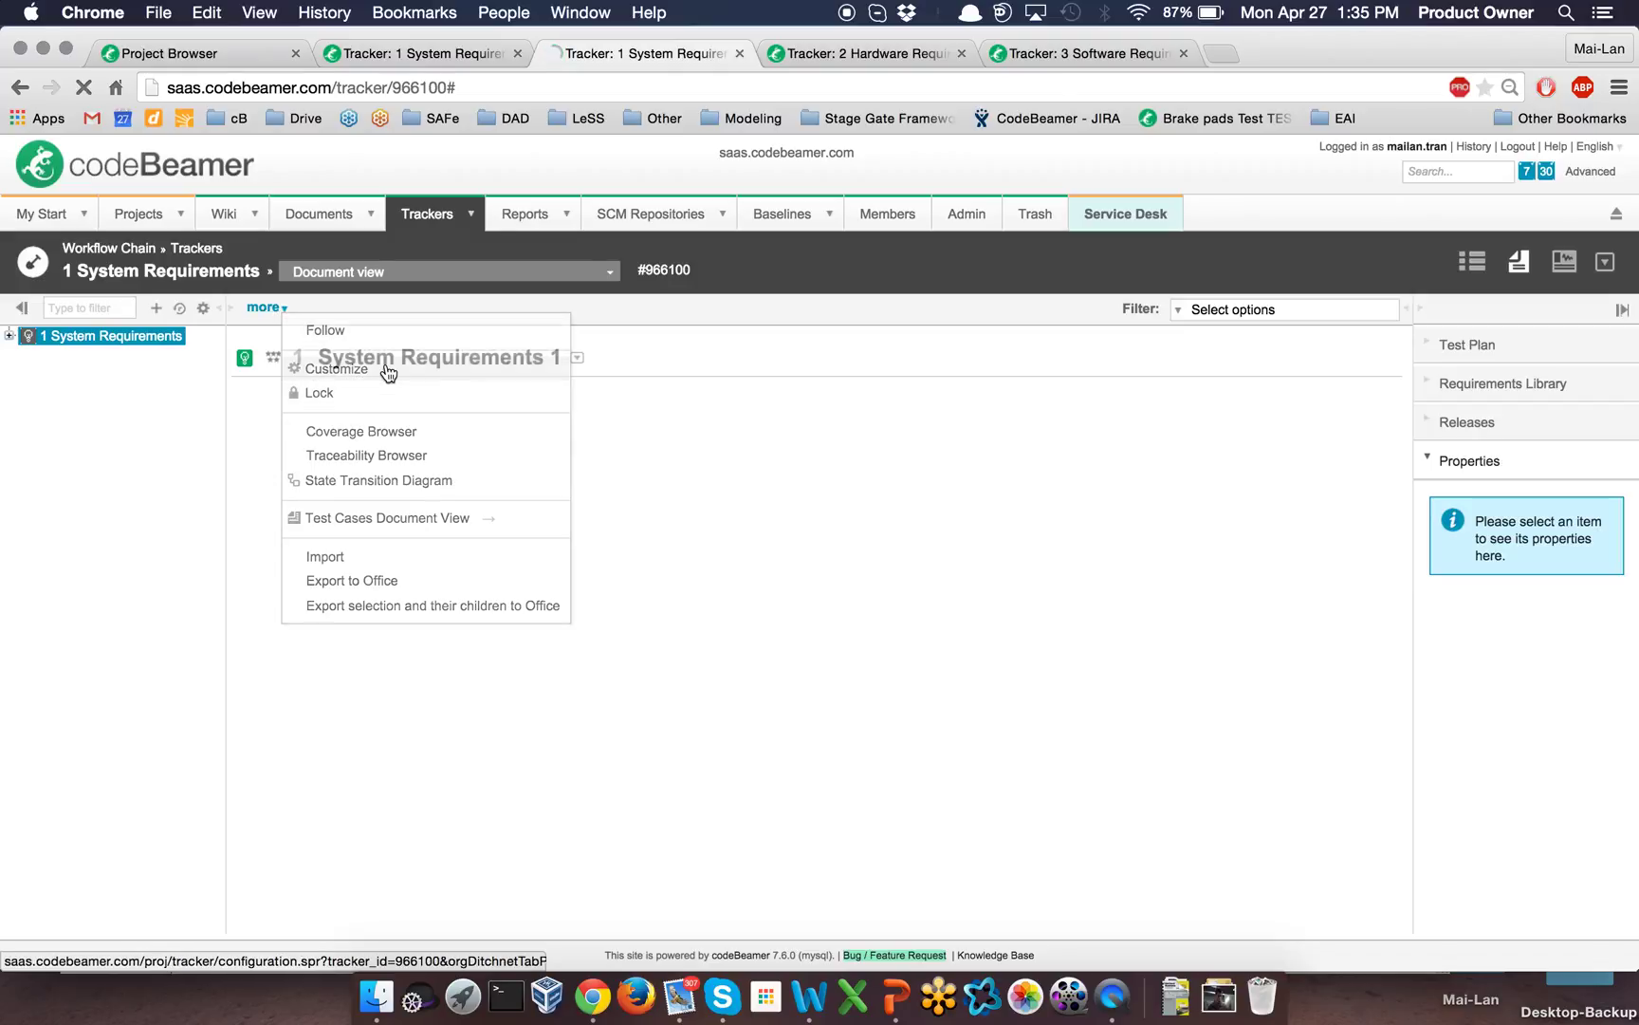
left_click(385, 369)
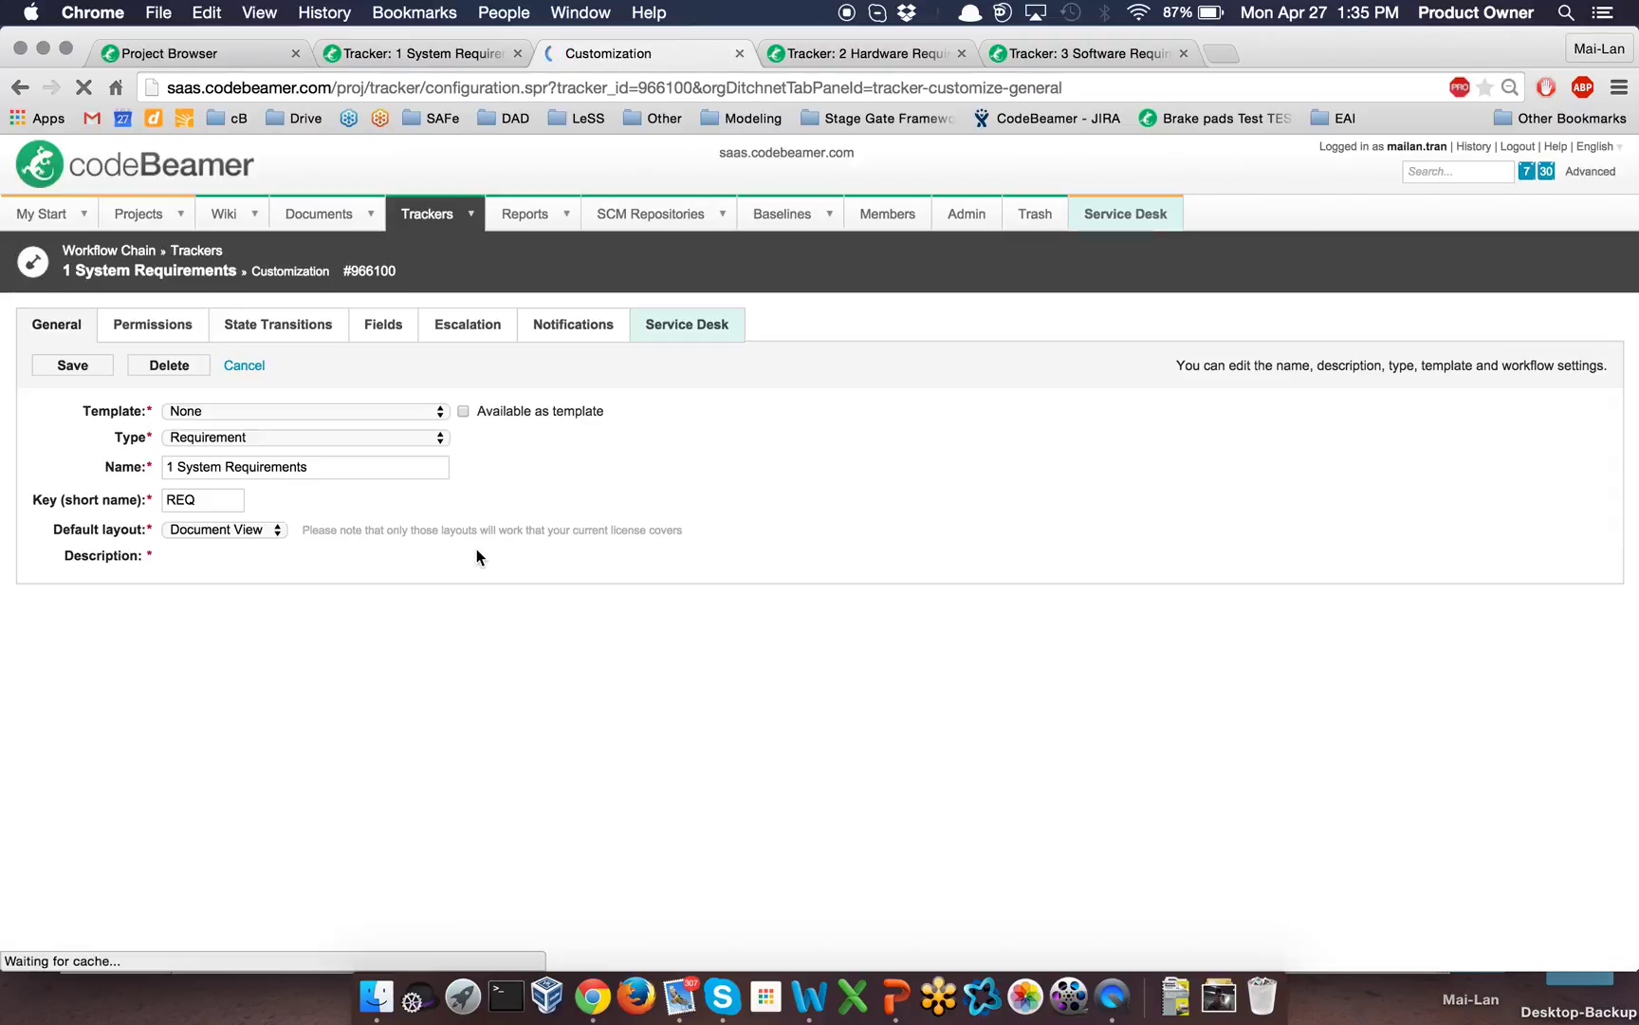
left_click(289, 322)
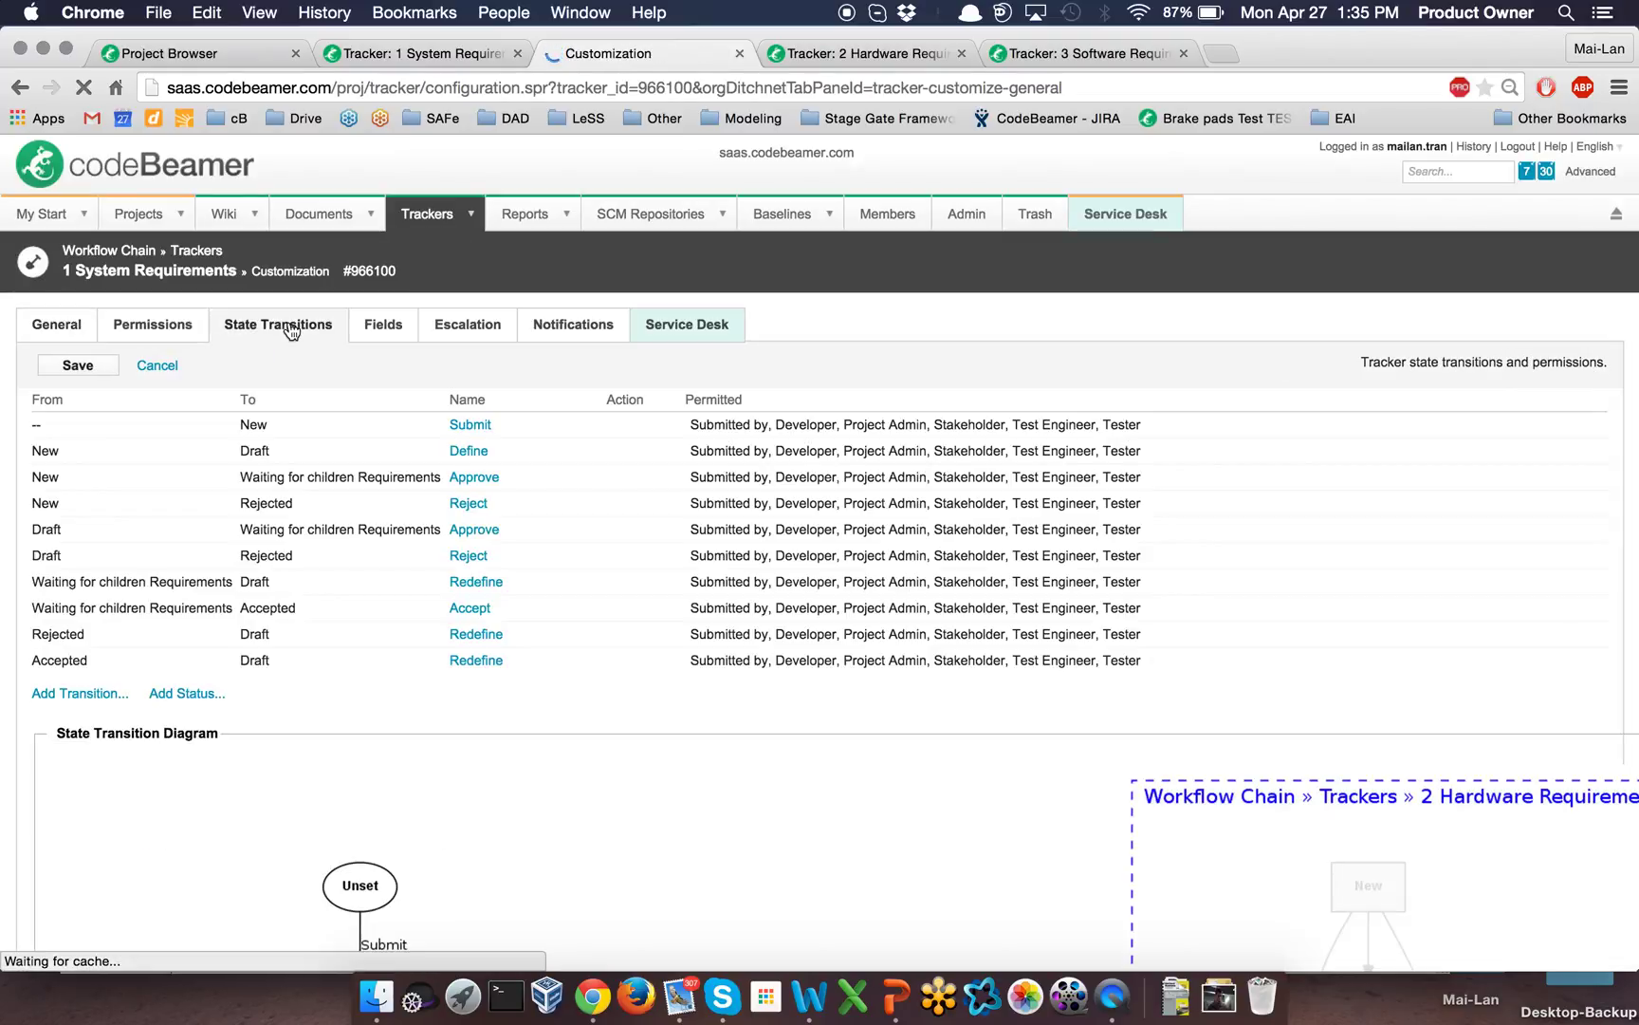
scroll(359, 621, "down", 5)
scroll(360, 622, "down", 2)
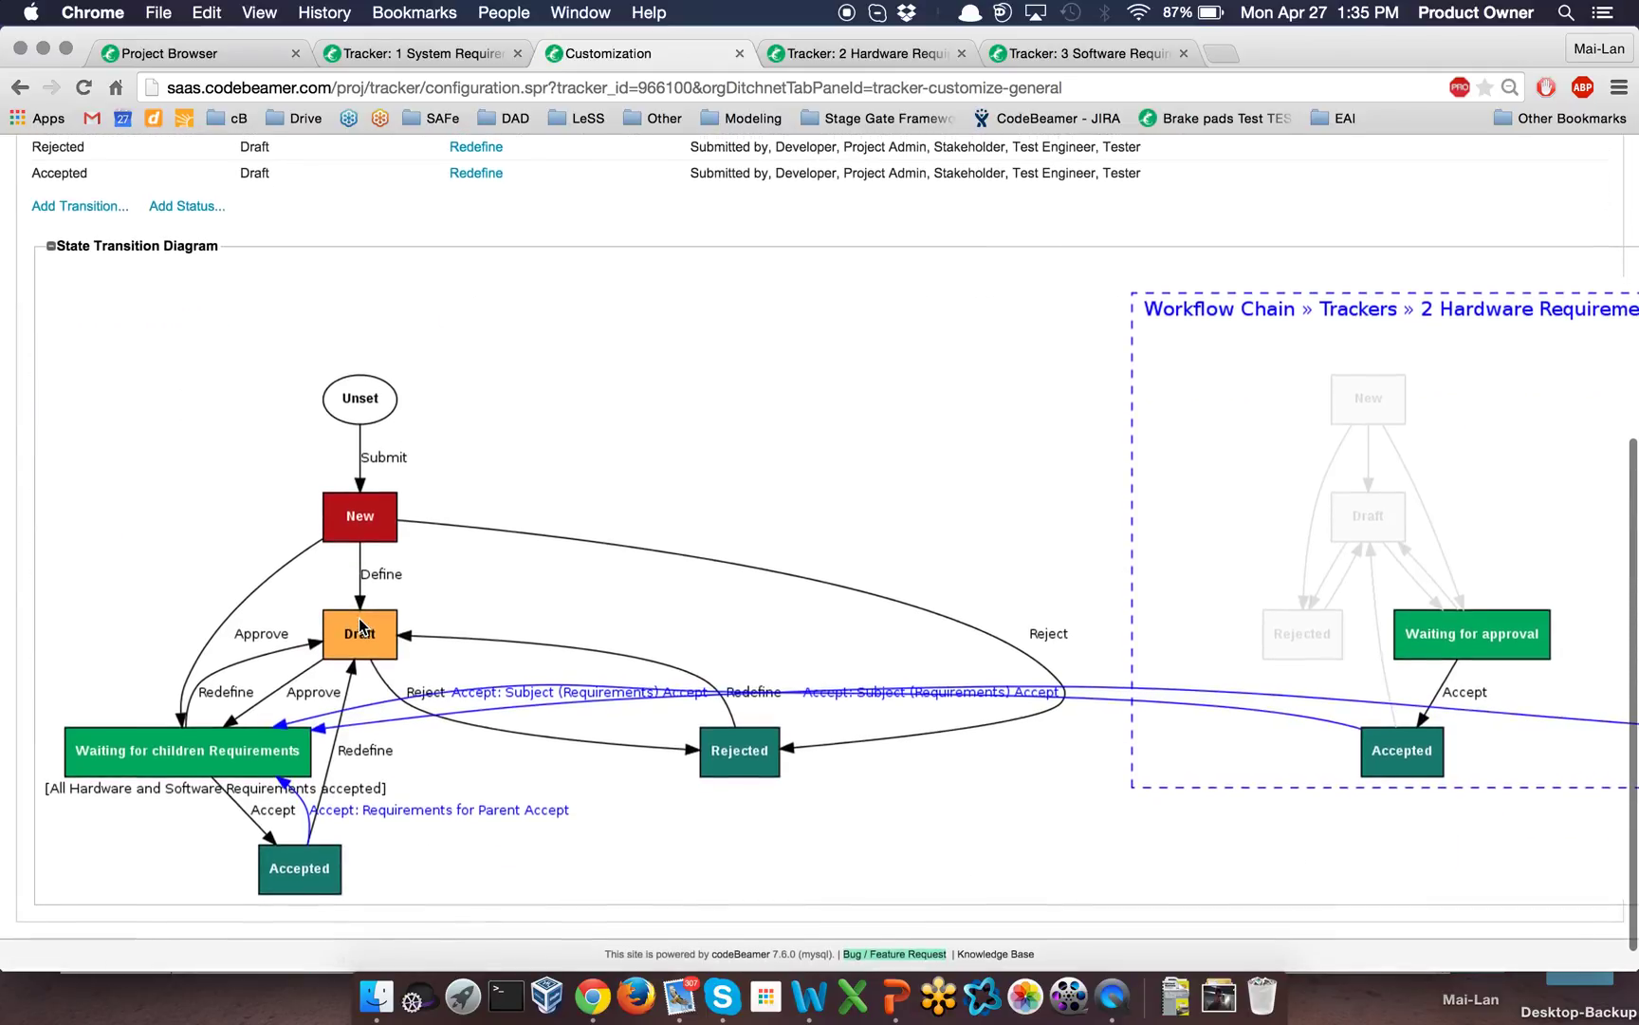
scroll(751, 482, "right", 3)
scroll(751, 483, "right", 10)
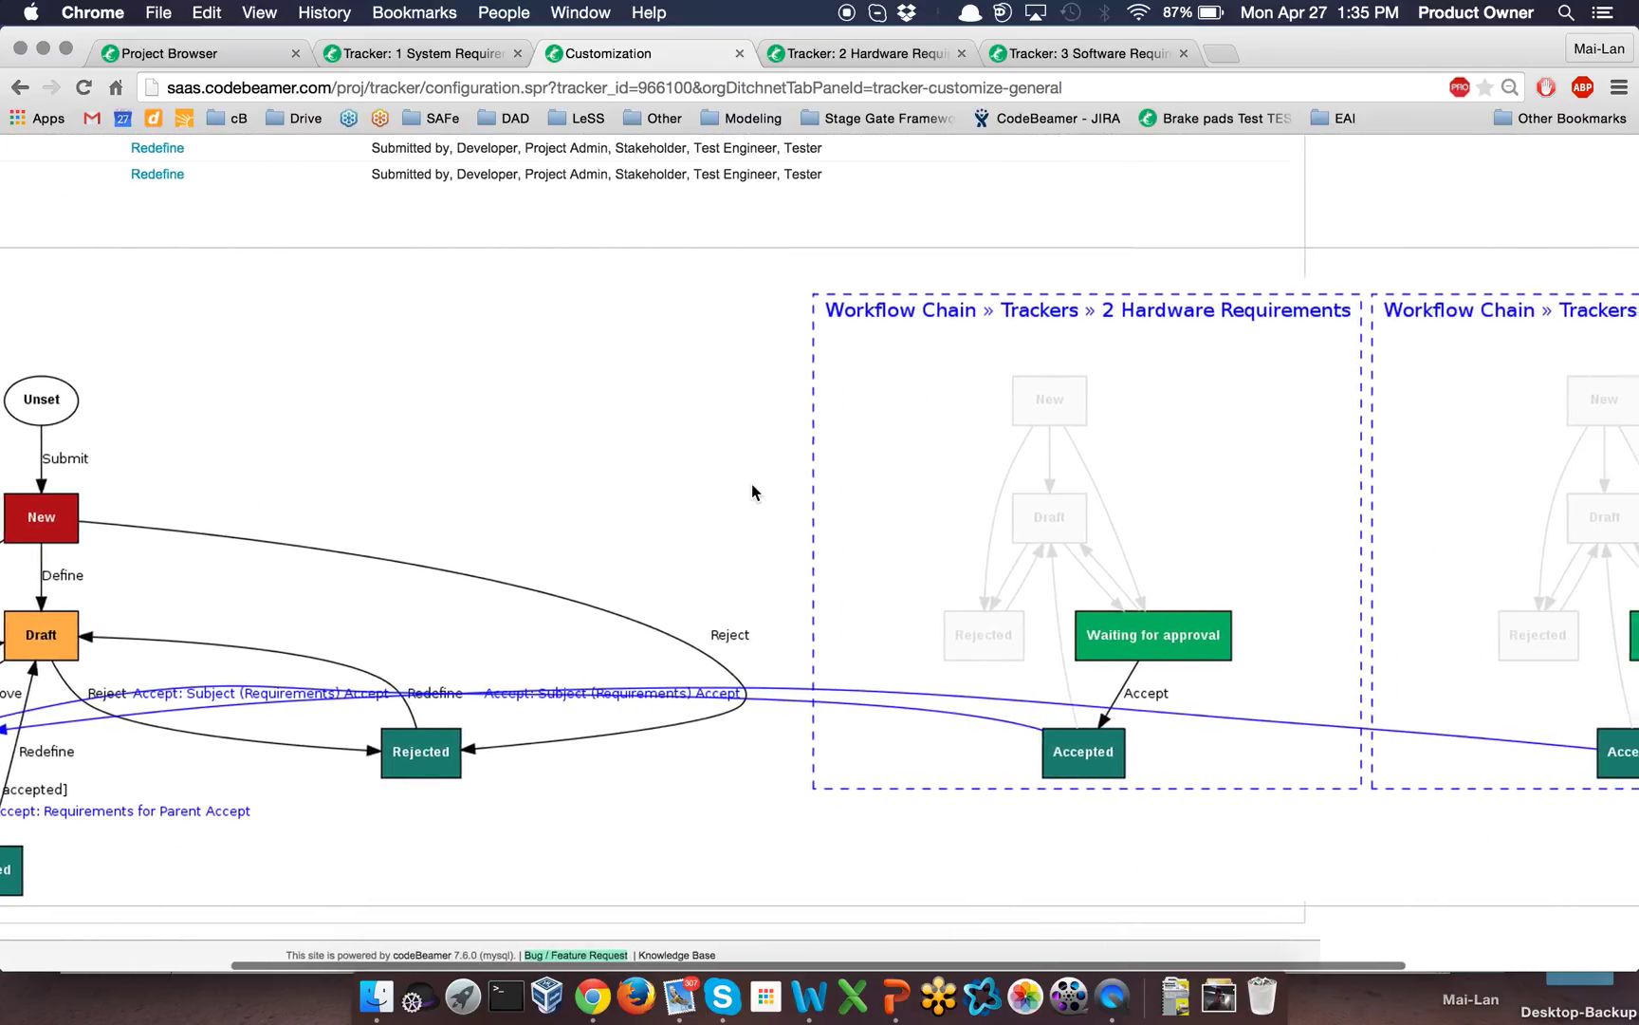
scroll(1182, 549, "right", 2)
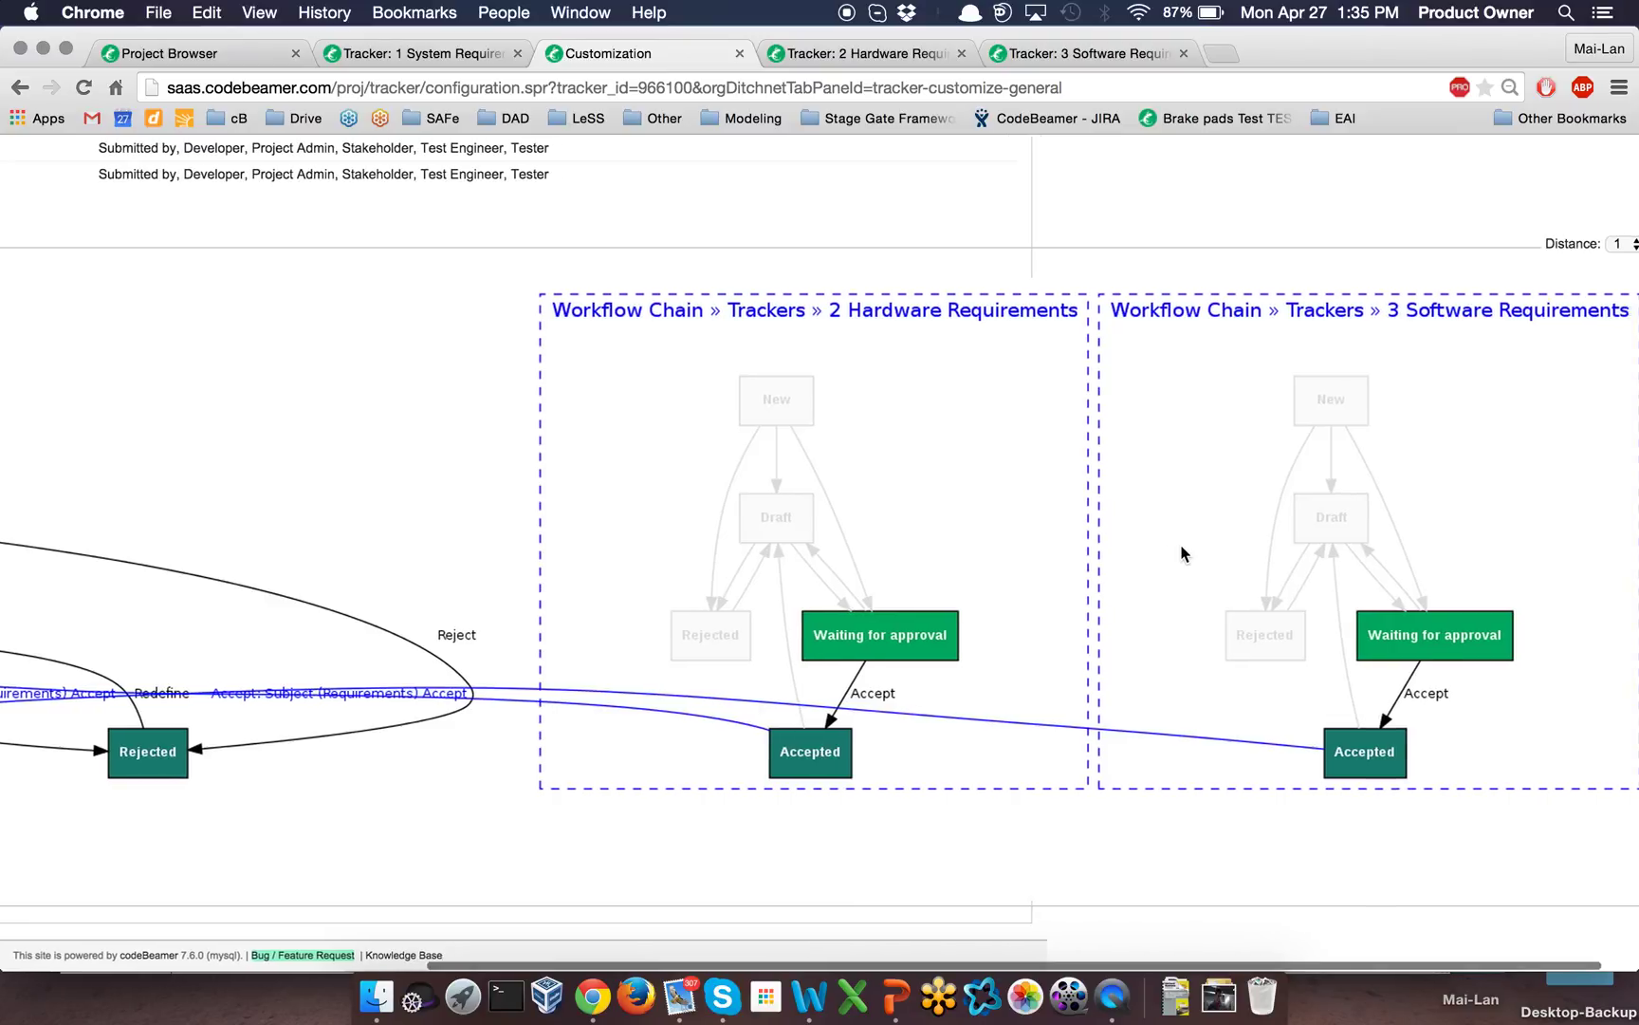
scroll(361, 445, "left", 12)
scroll(361, 446, "up", 10)
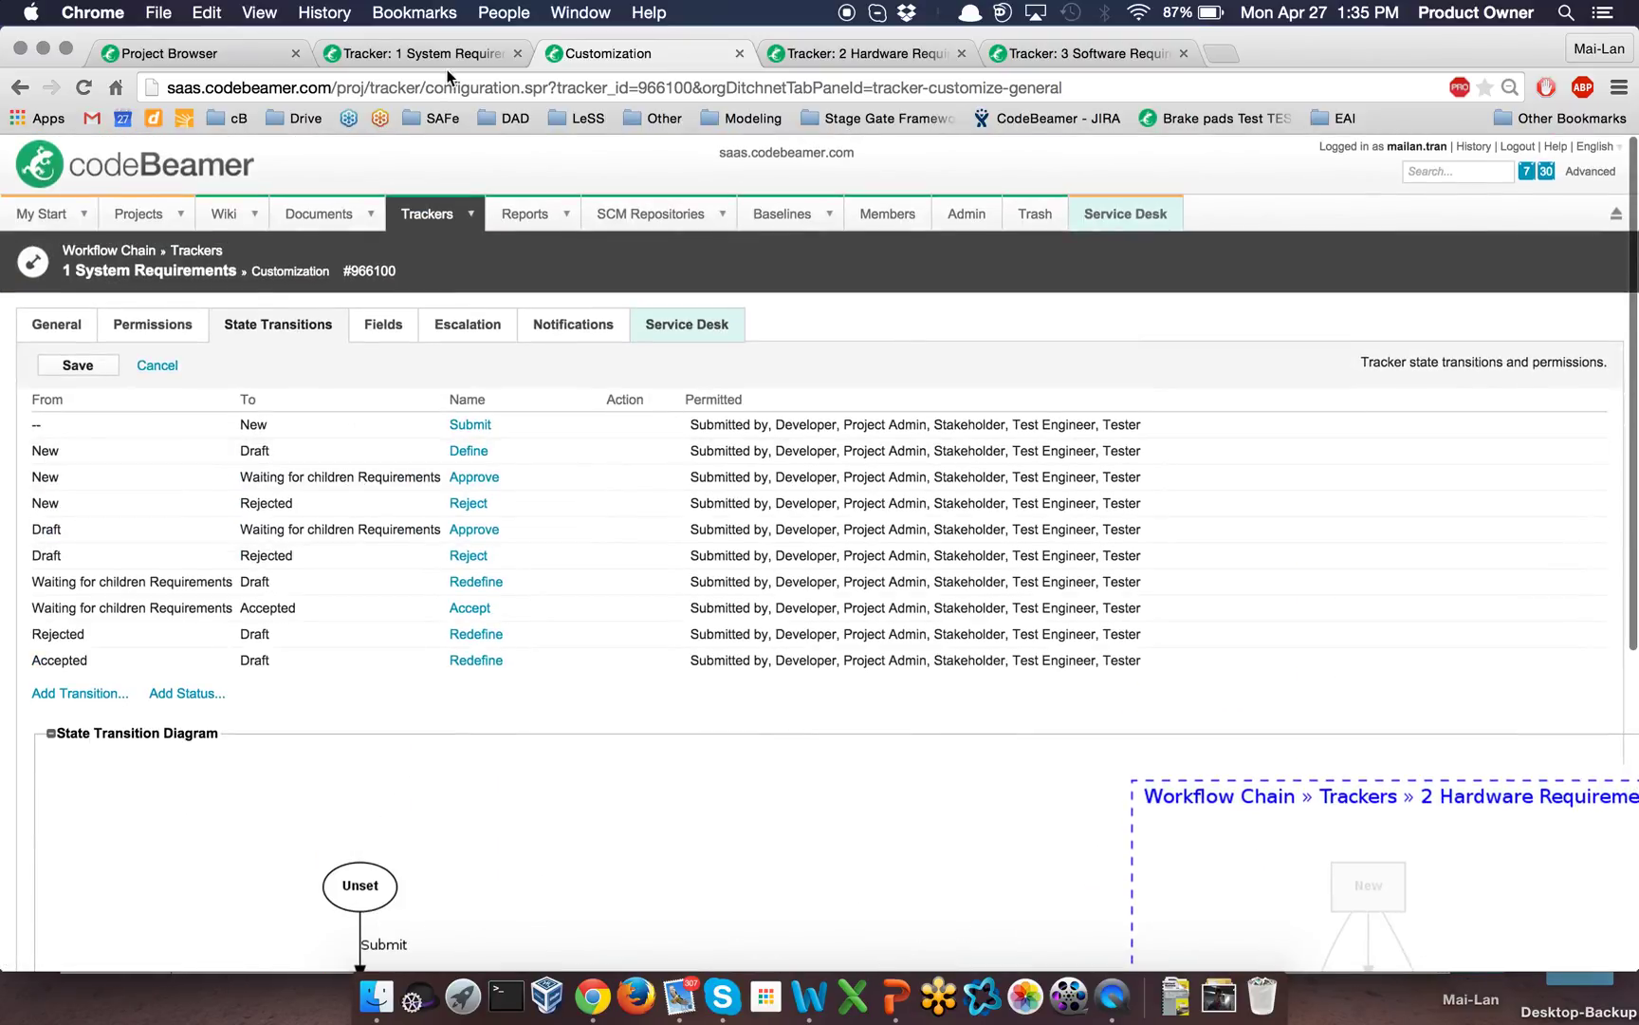
Start a new Hardware Requirements item referring to System Requirements 1.
left_click(739, 53)
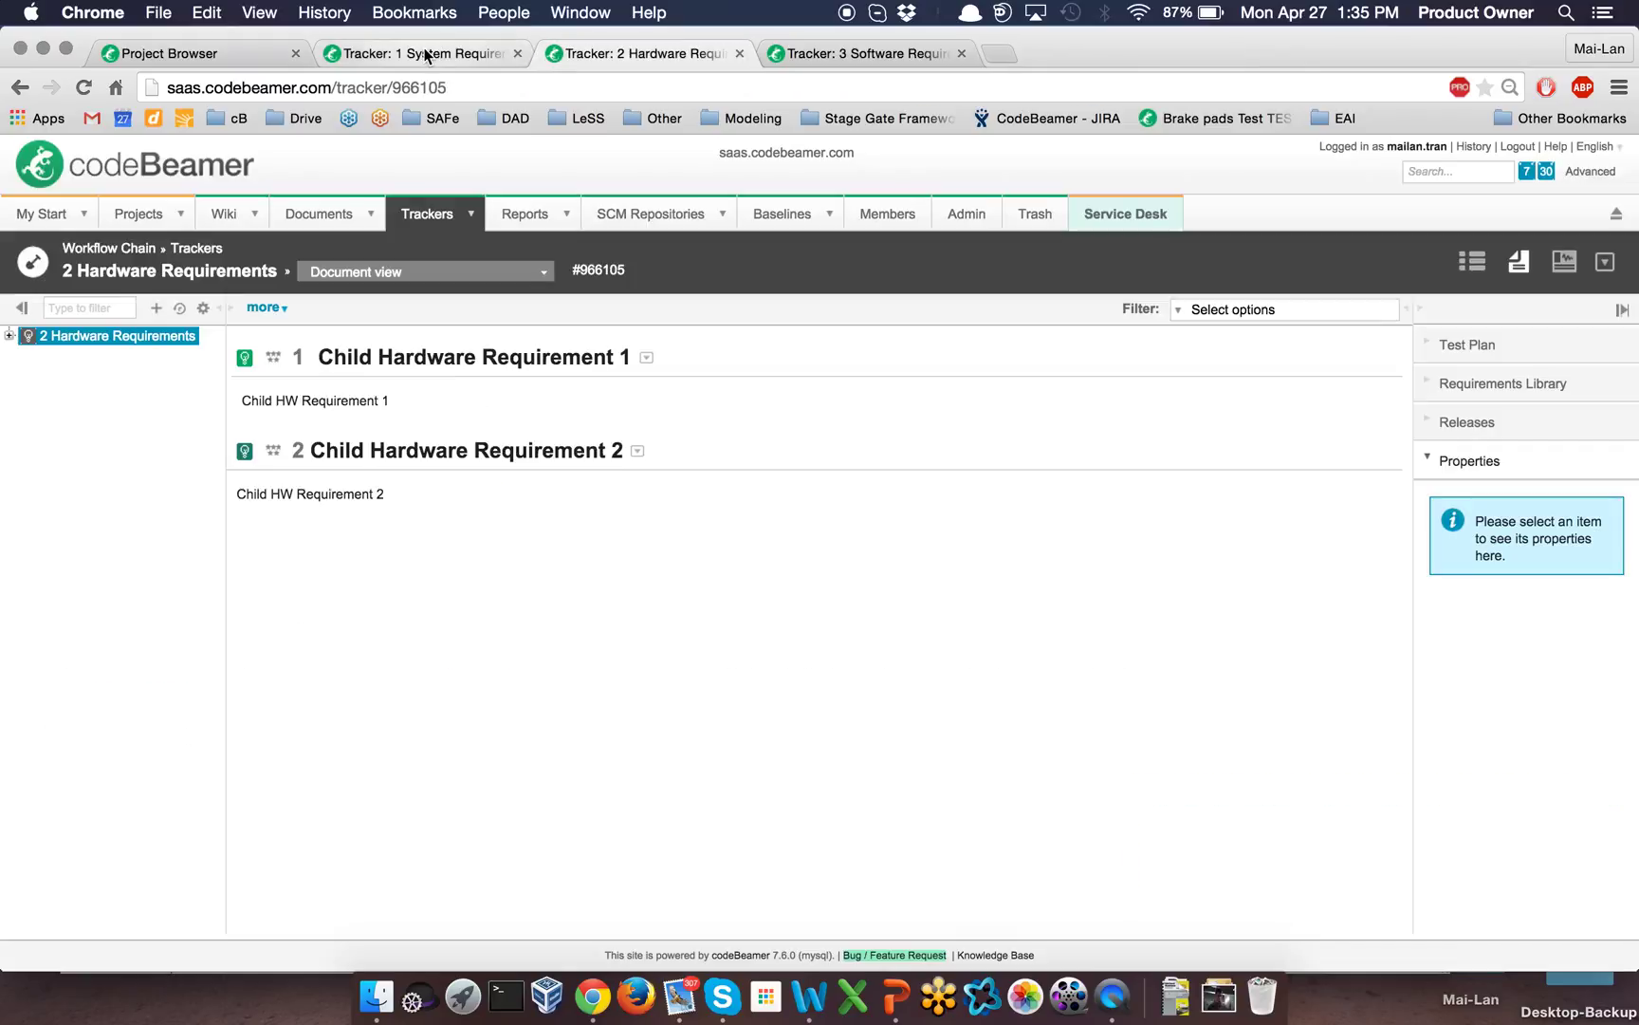
left_click(429, 53)
double_click(142, 357)
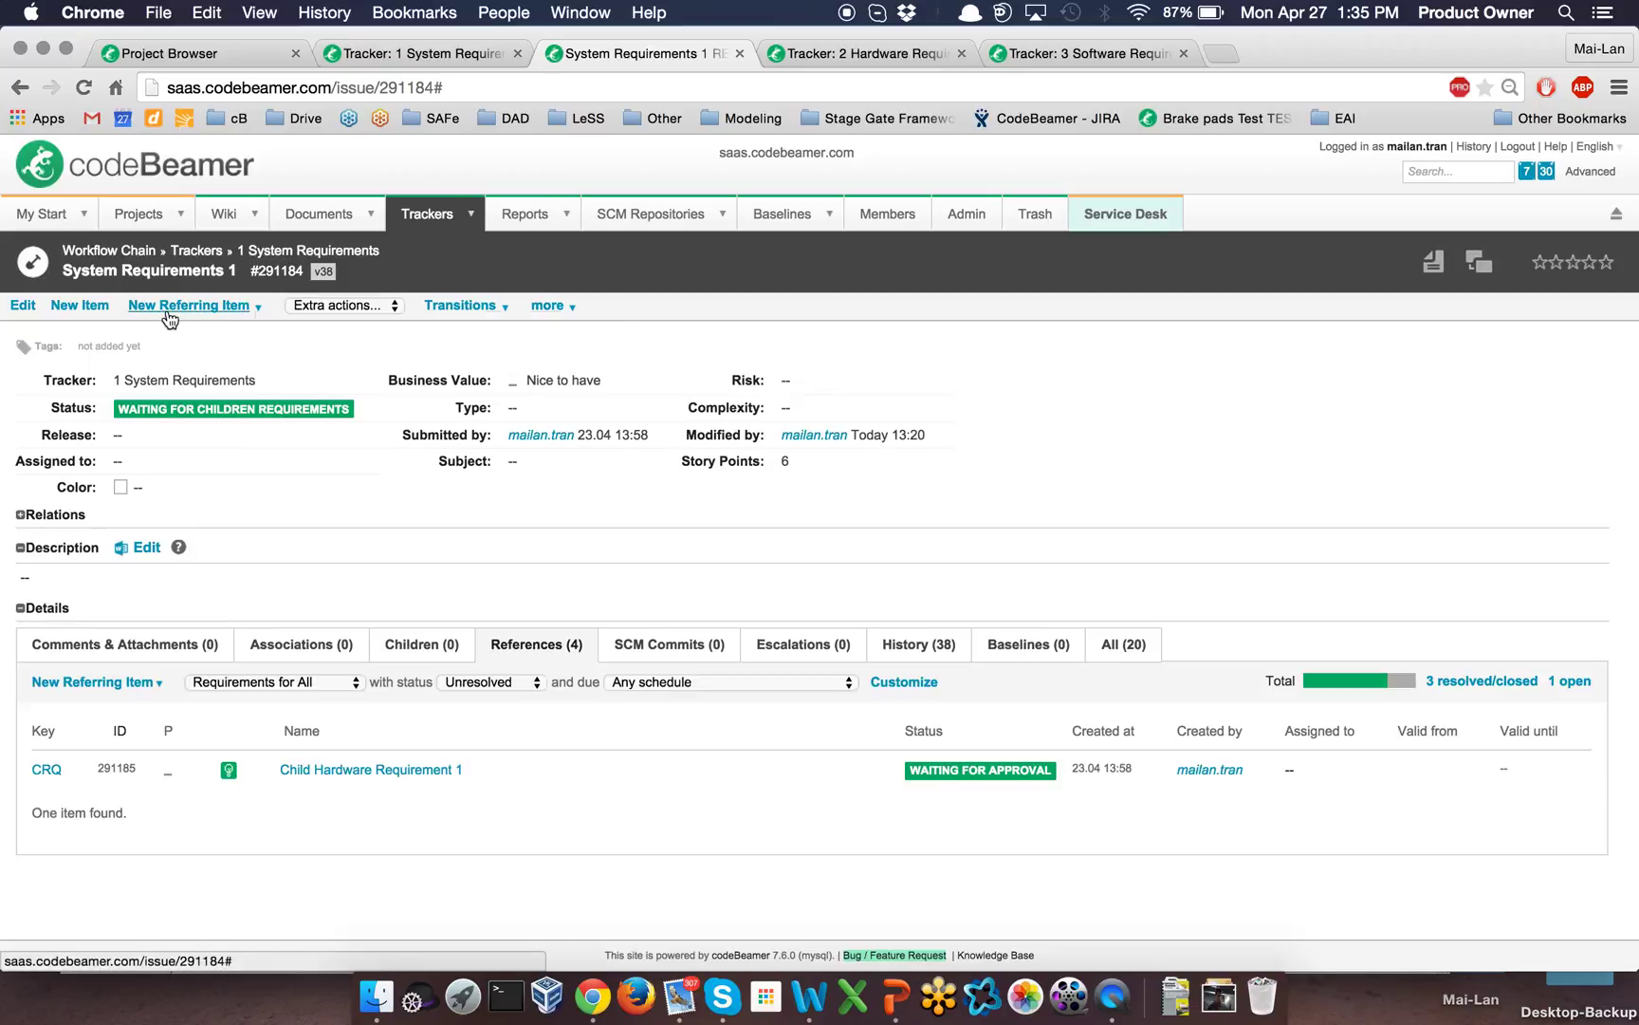
left_click(170, 318)
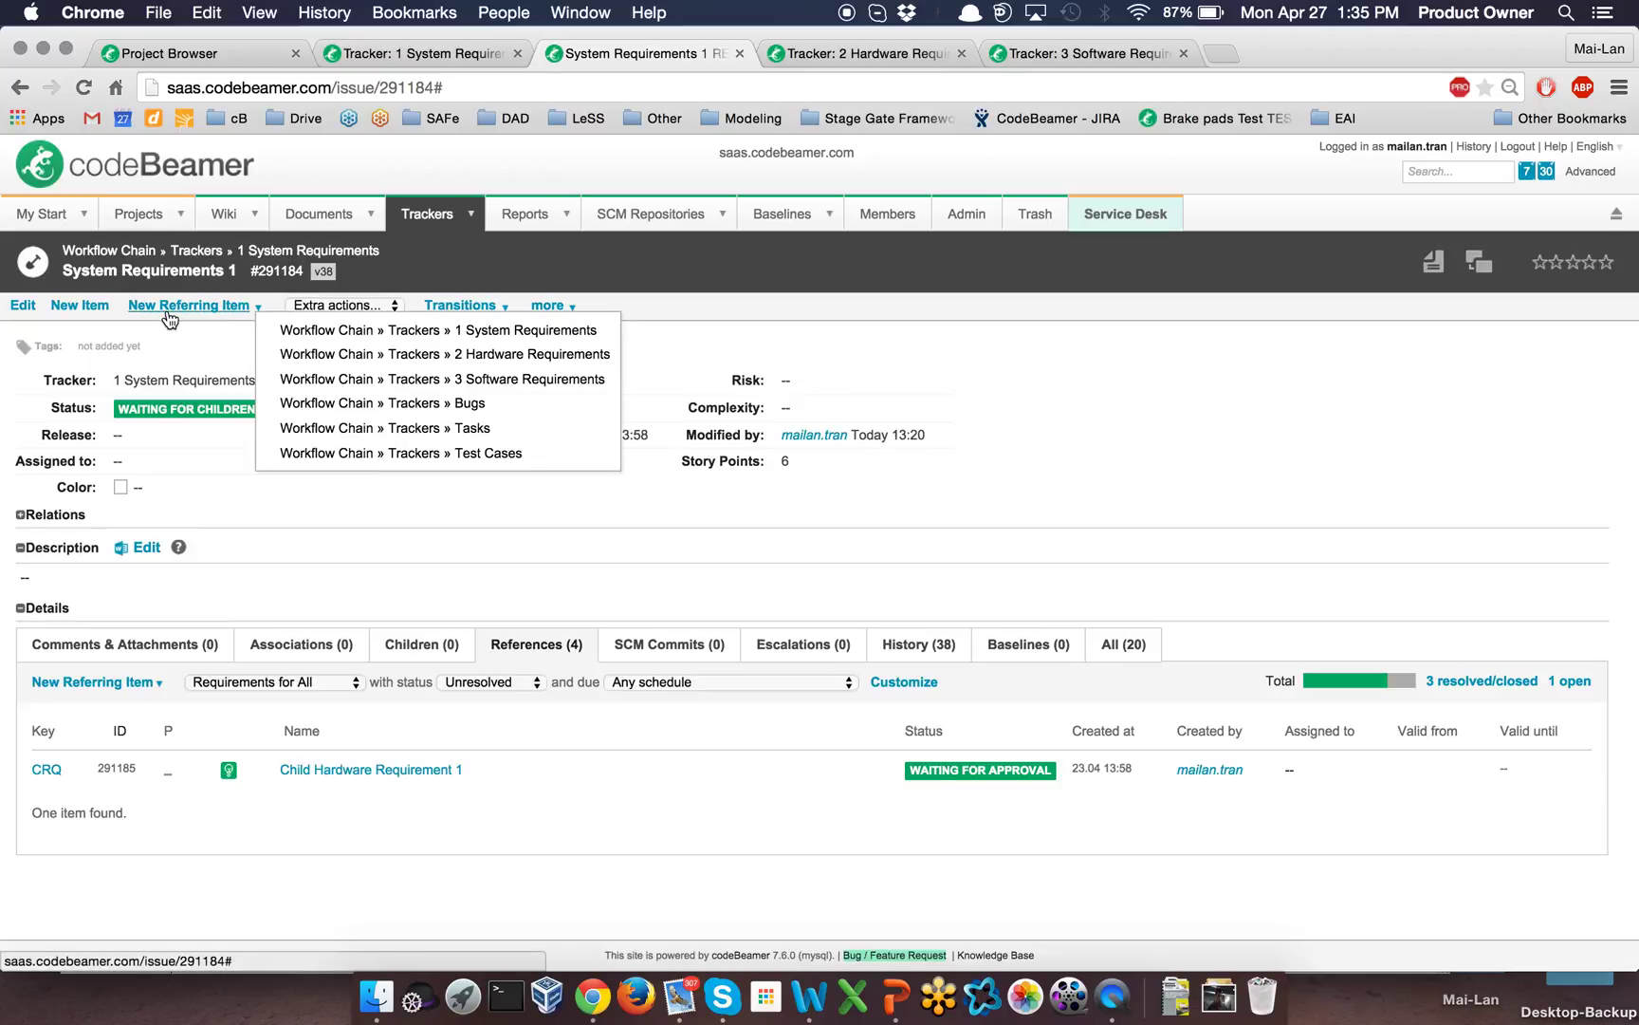
left_click(487, 358)
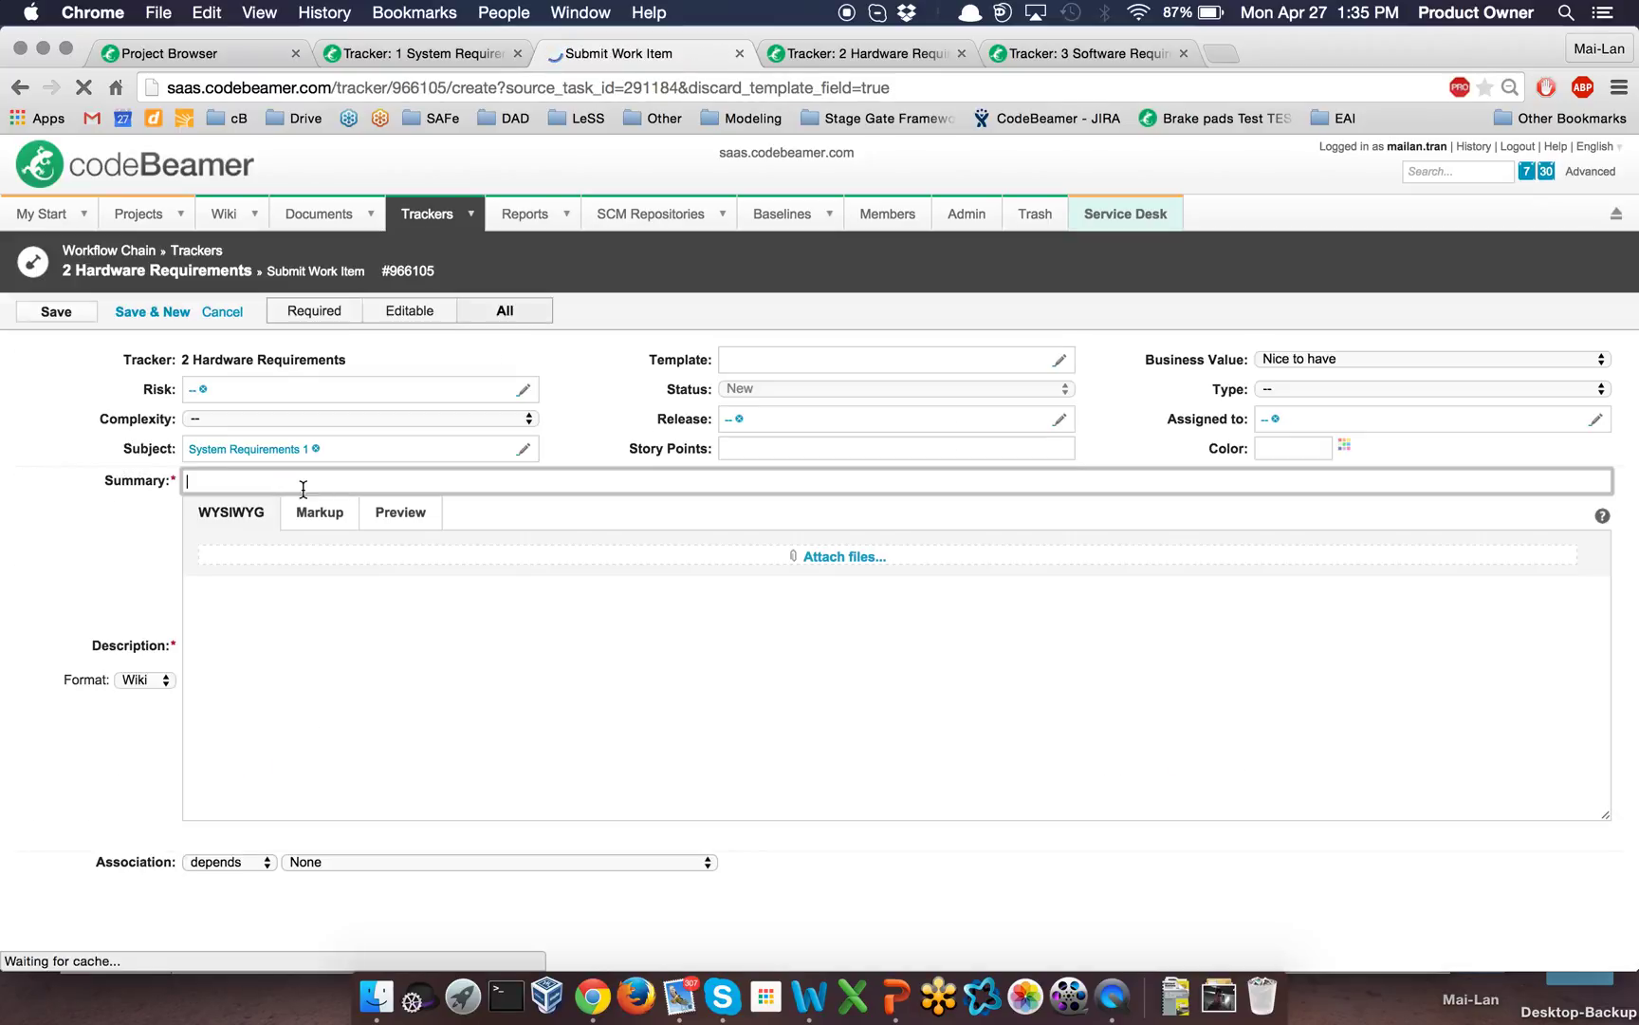
Set summary and description to 'Child Hardware Requirement 3' and save the item.
type("Child Hardware Requirement 2")
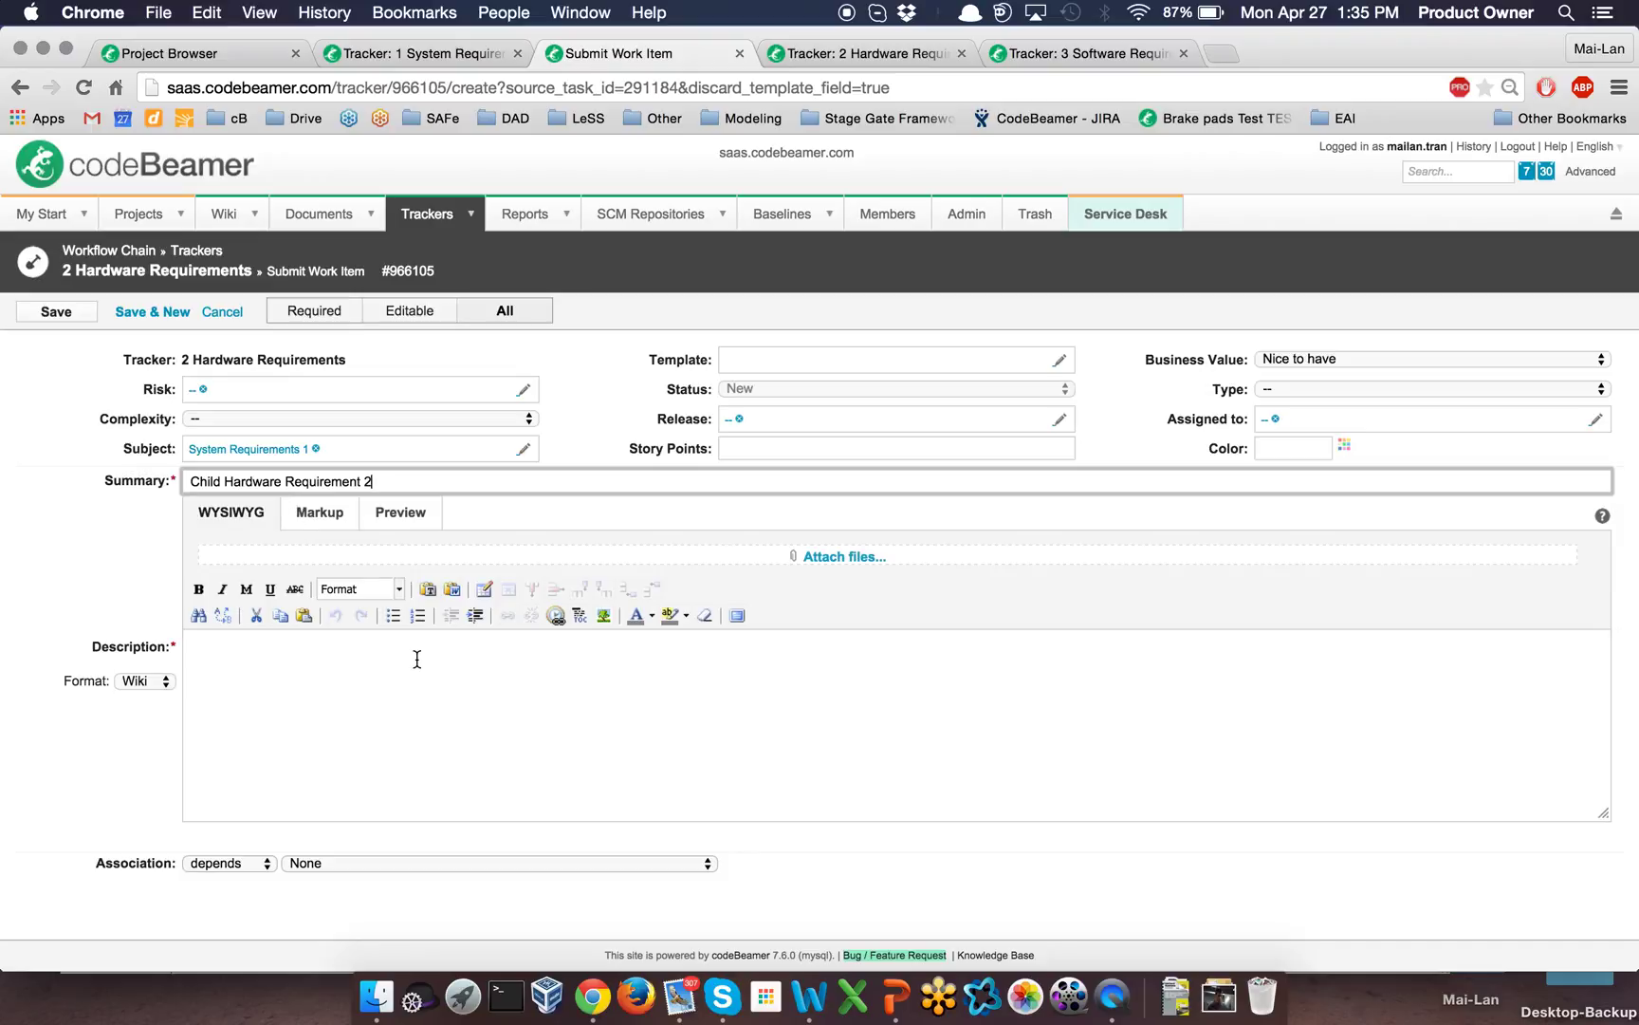
key("BackSpace")
left_click(372, 724)
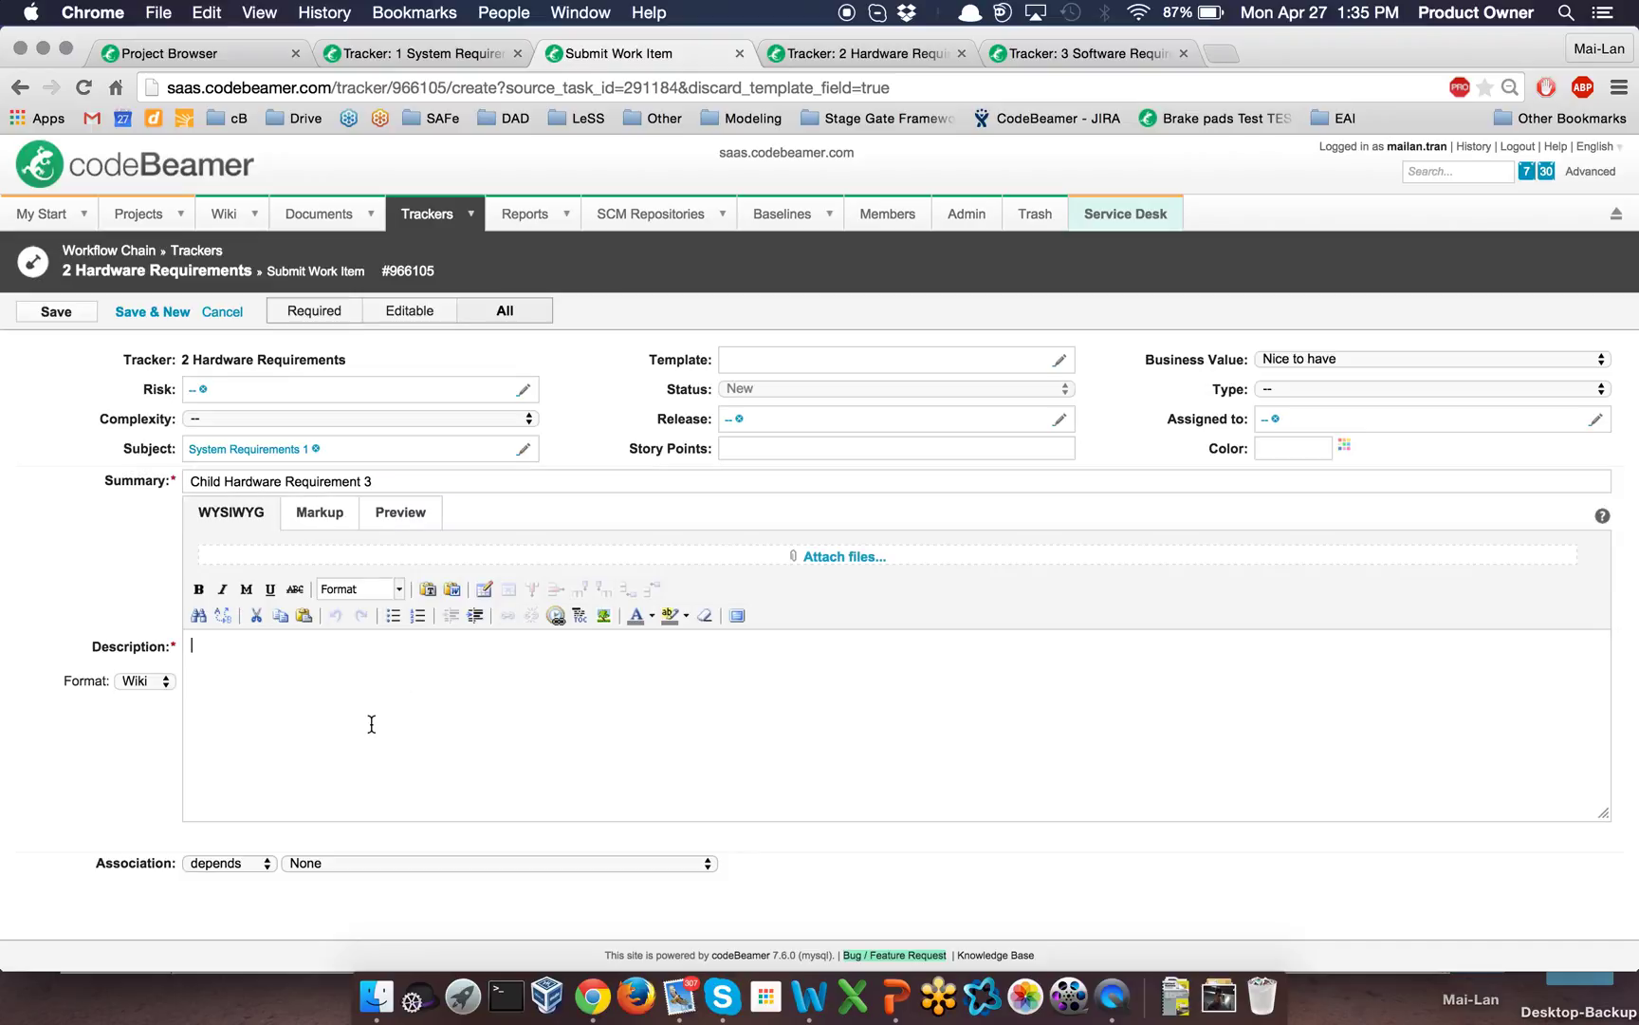
type("Child Hardware Requirement 2")
key("BackSpace")
type("3")
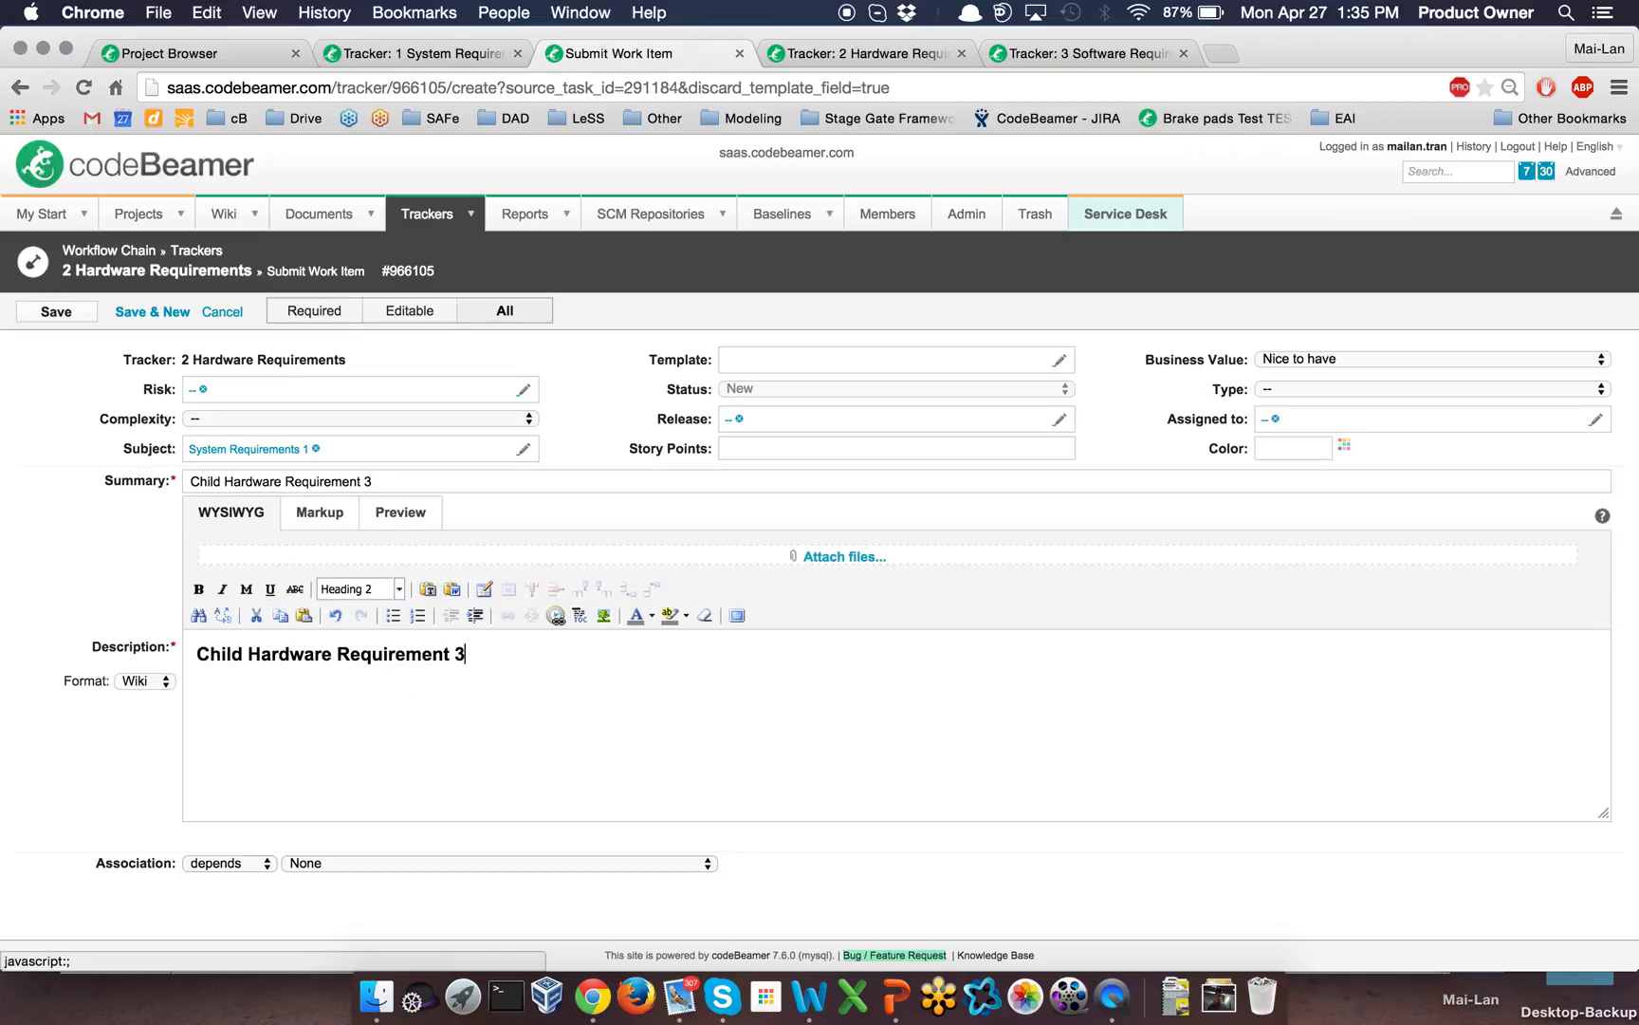
left_click(82, 316)
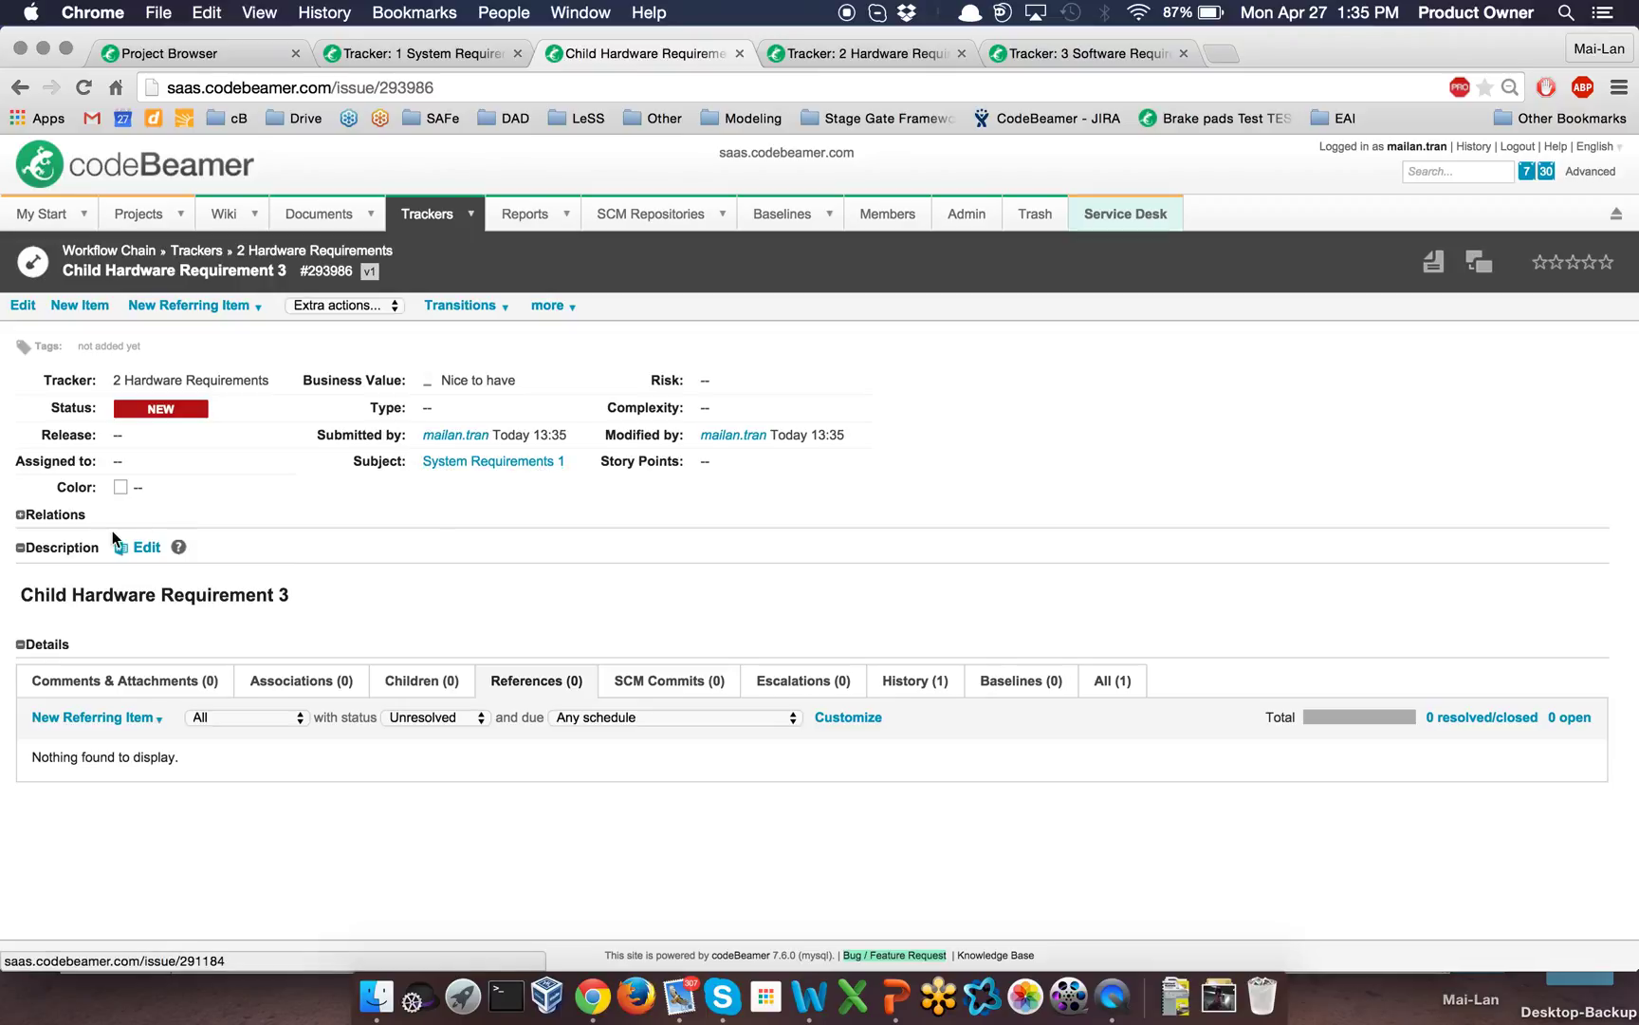
Check requirement 3's relations, reload Hardware Requirements, and retry accepting System Requirements 1.
left_click(20, 514)
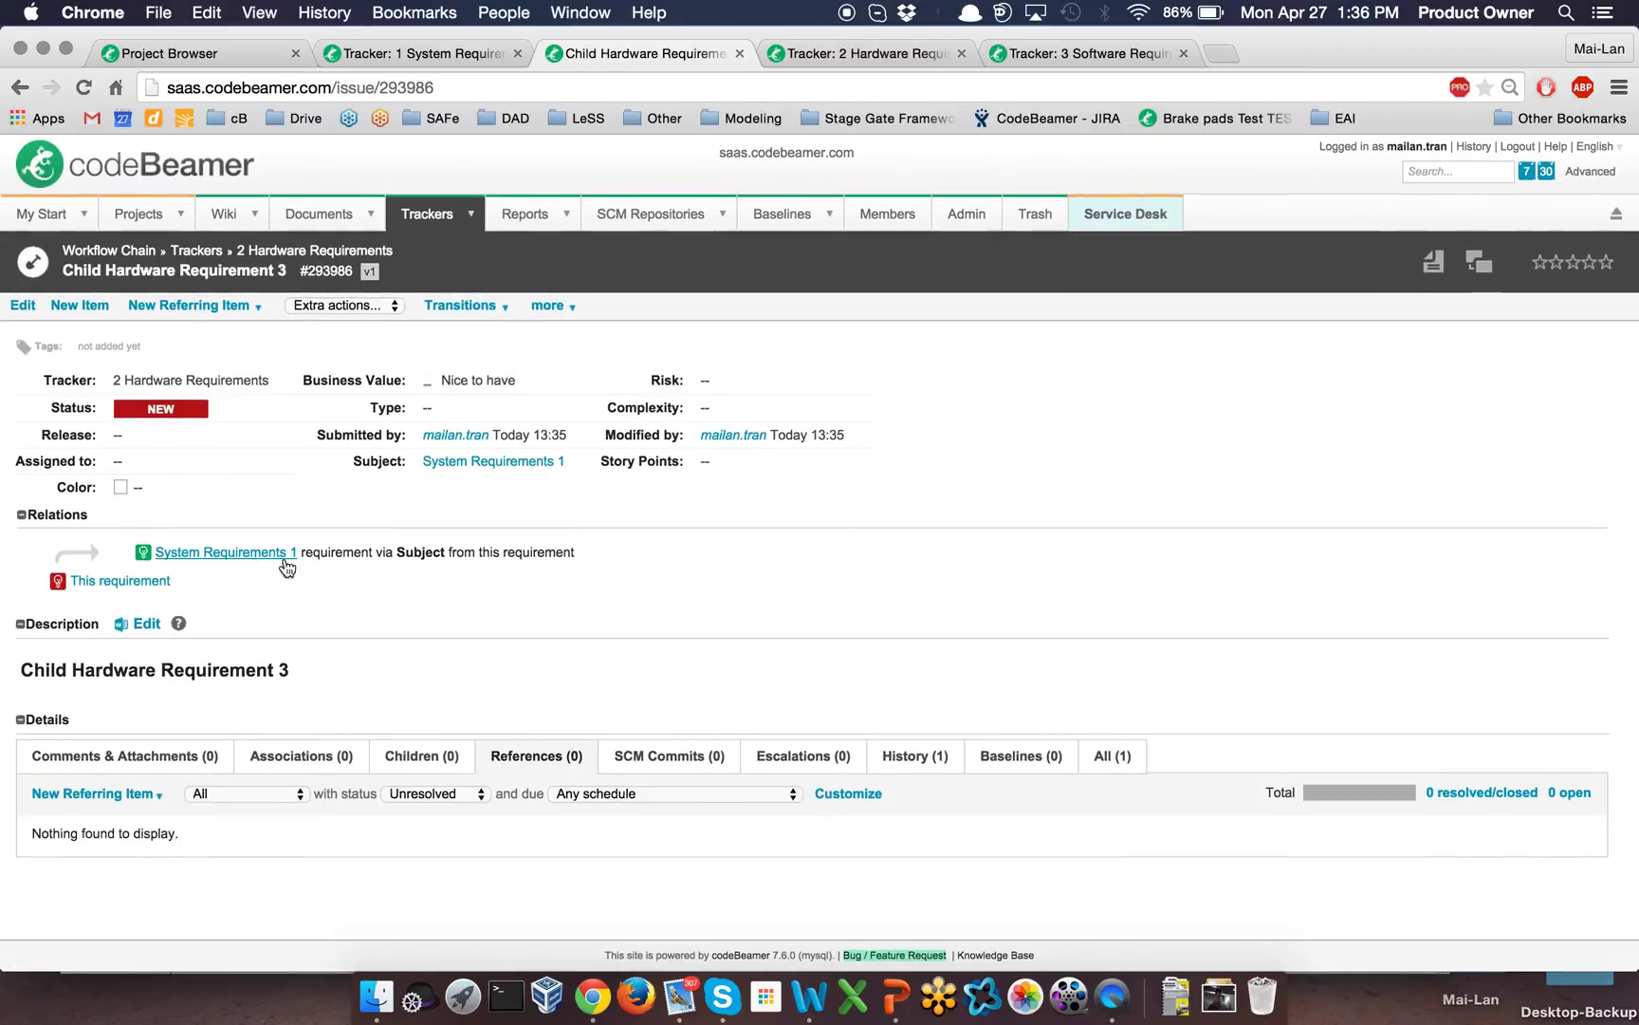
left_click(739, 54)
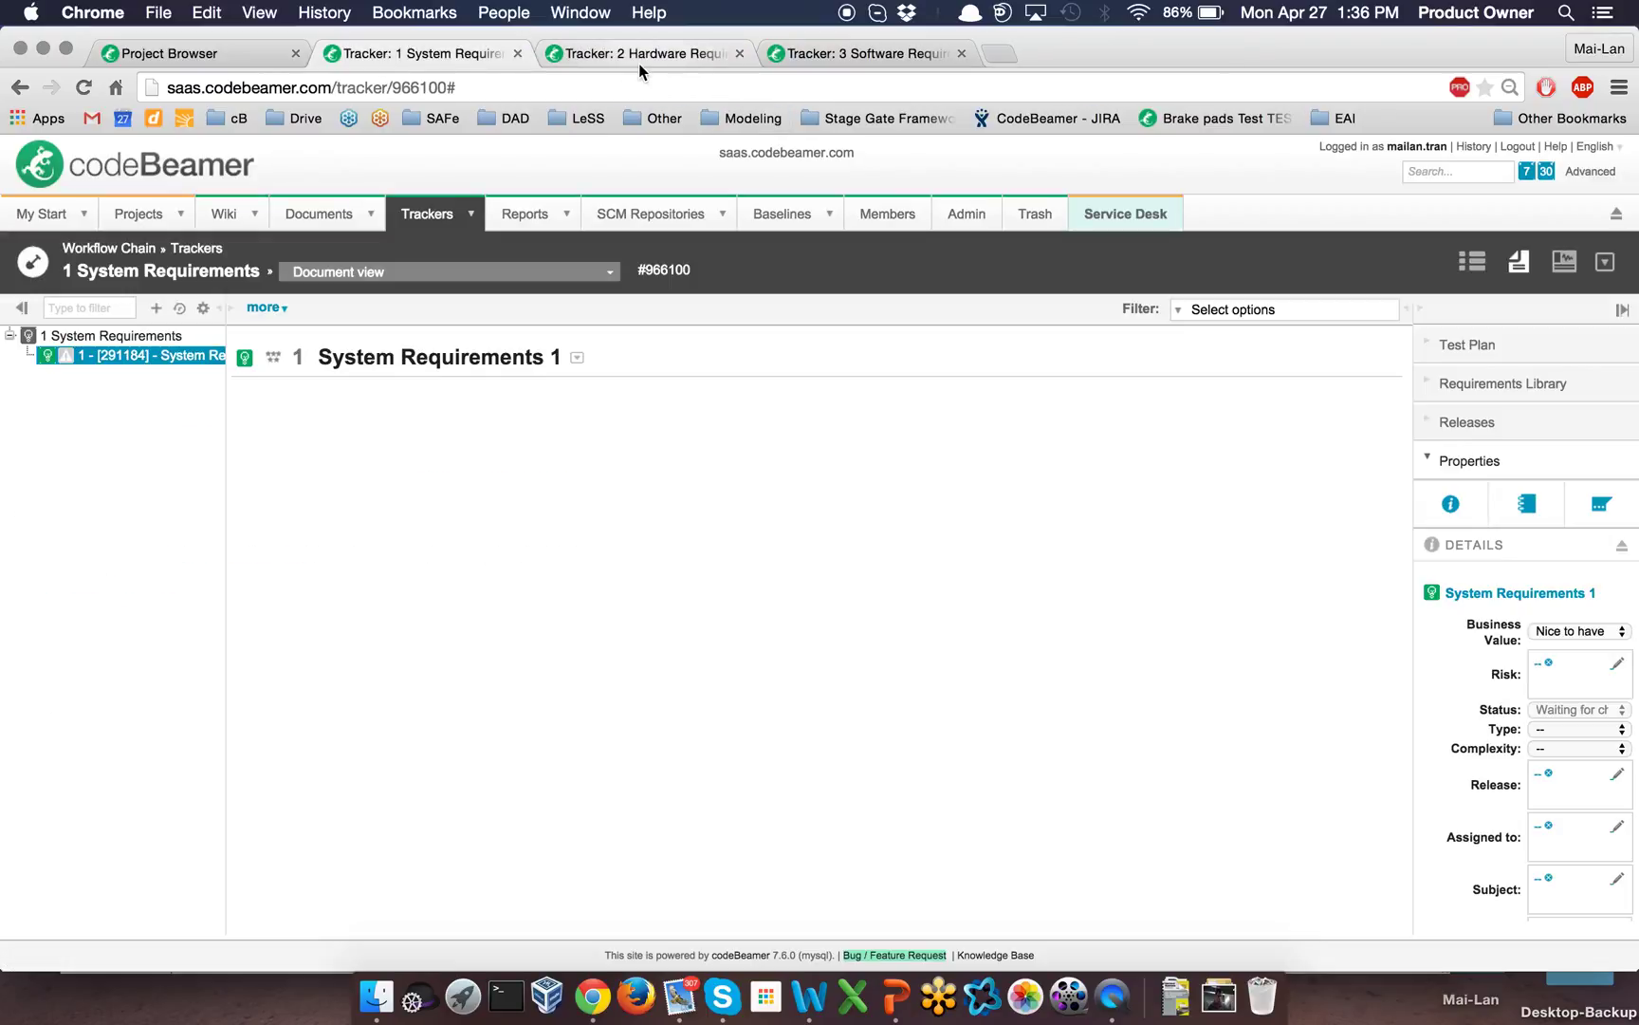
left_click(639, 54)
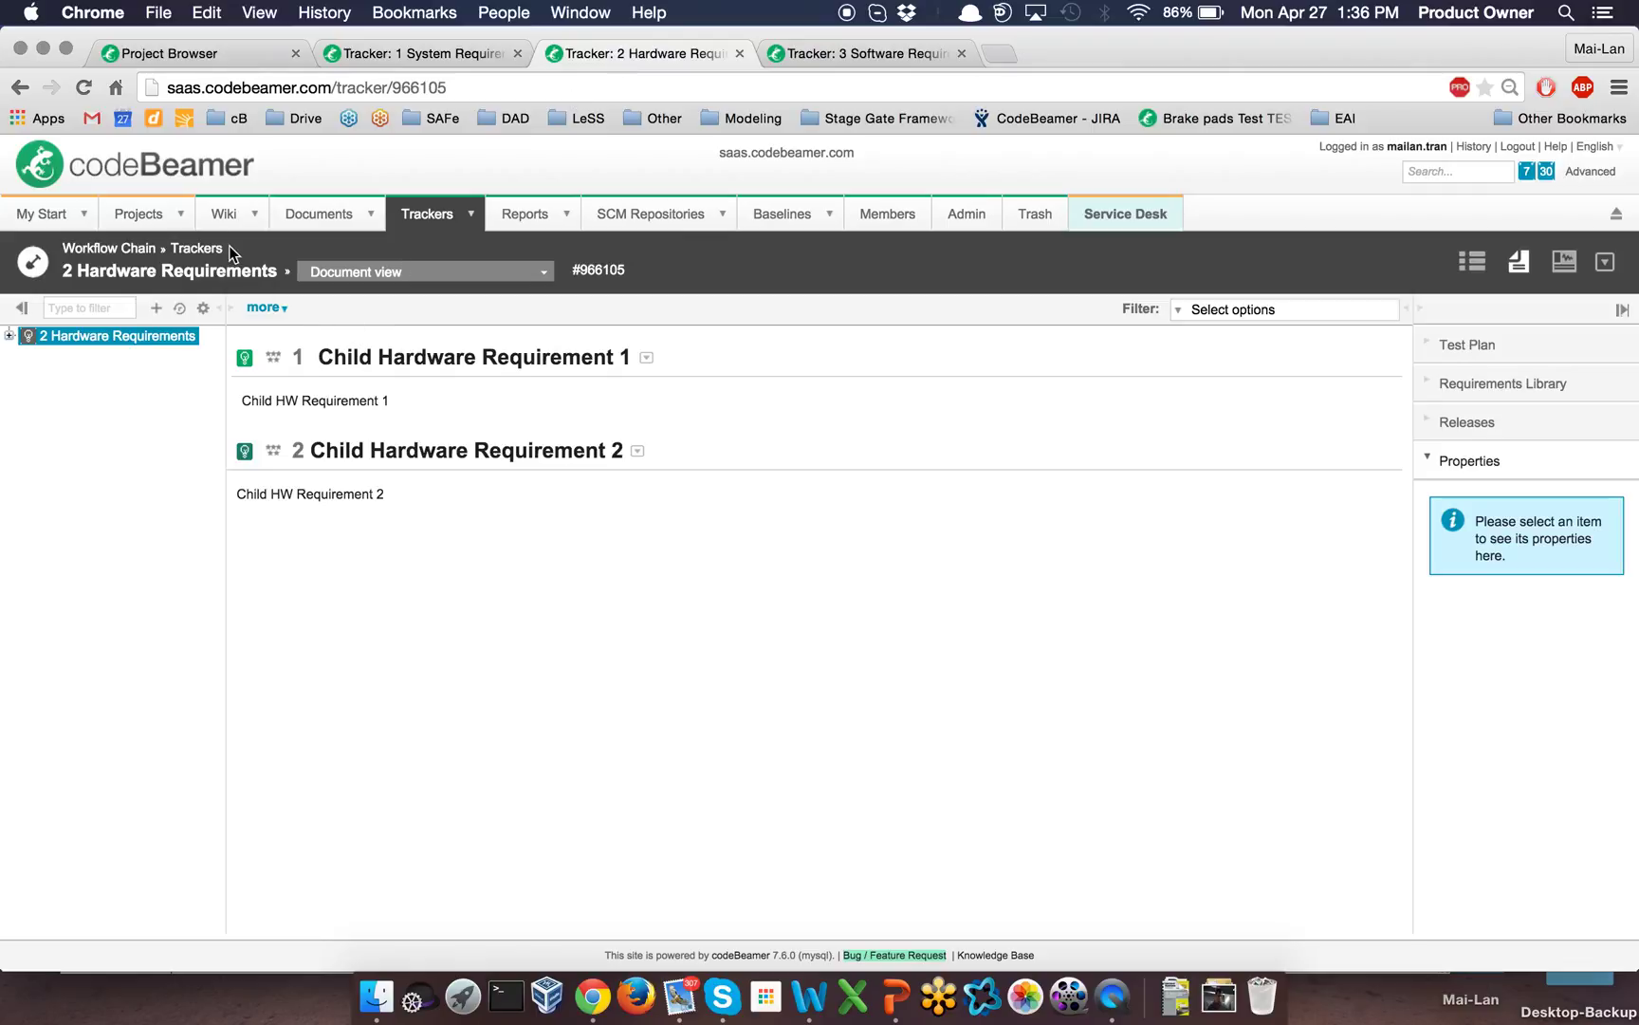
left_click(84, 88)
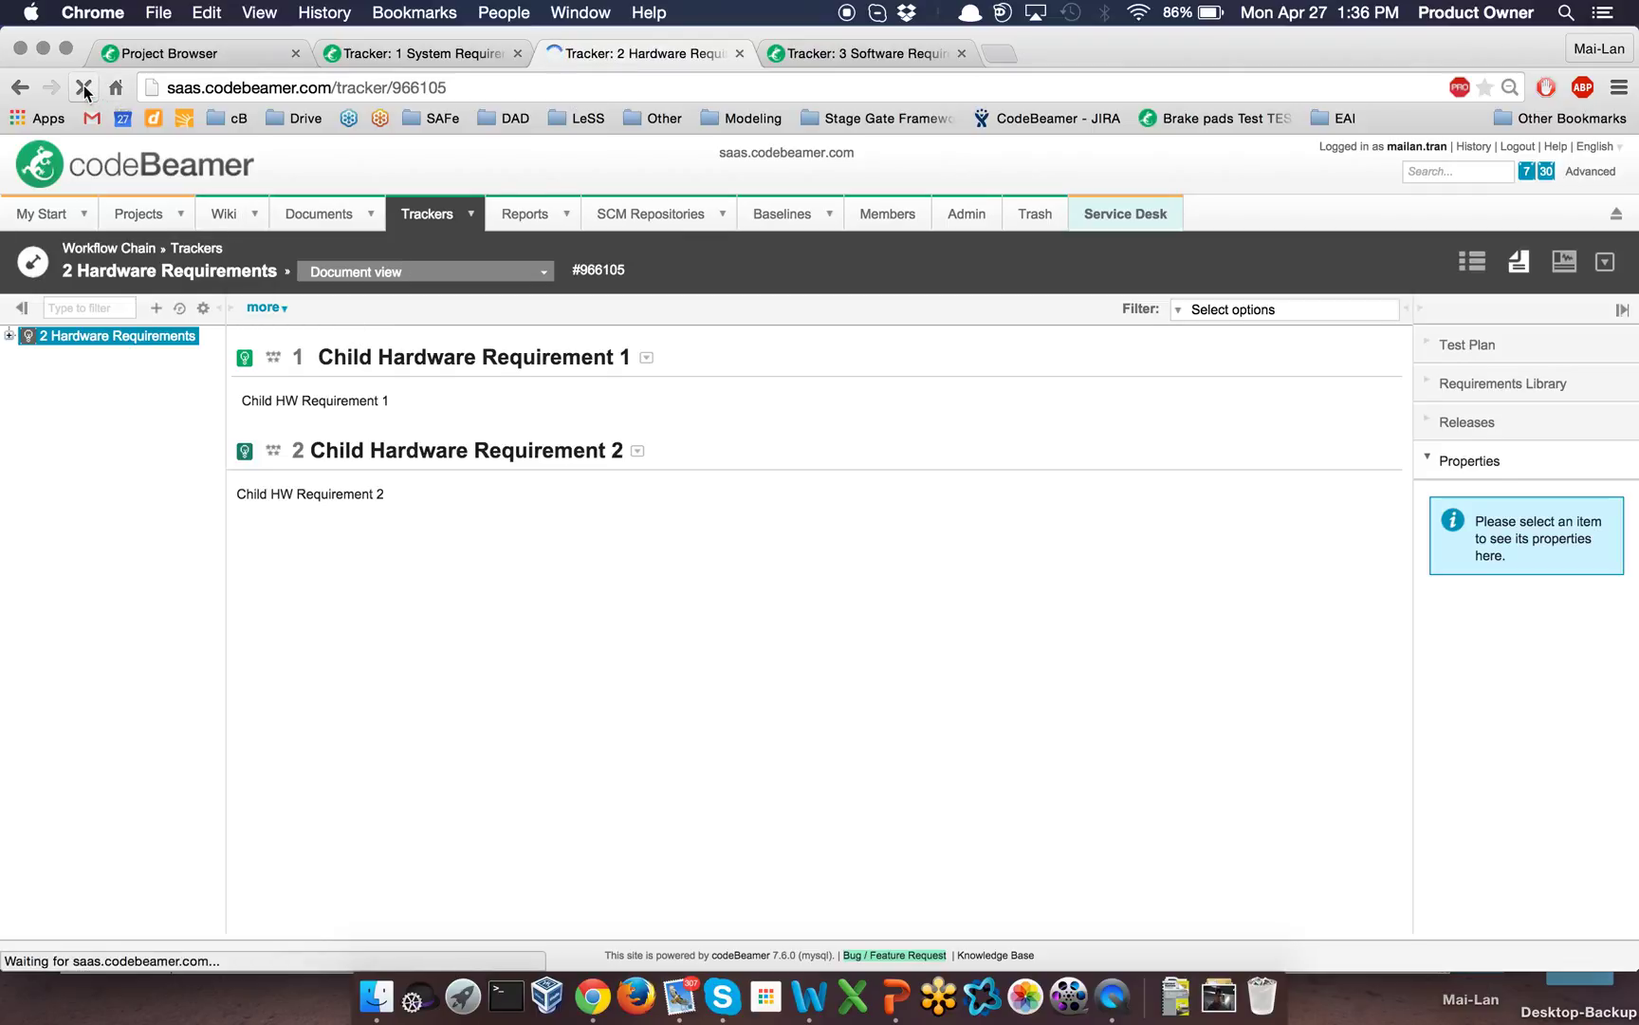
left_click(454, 52)
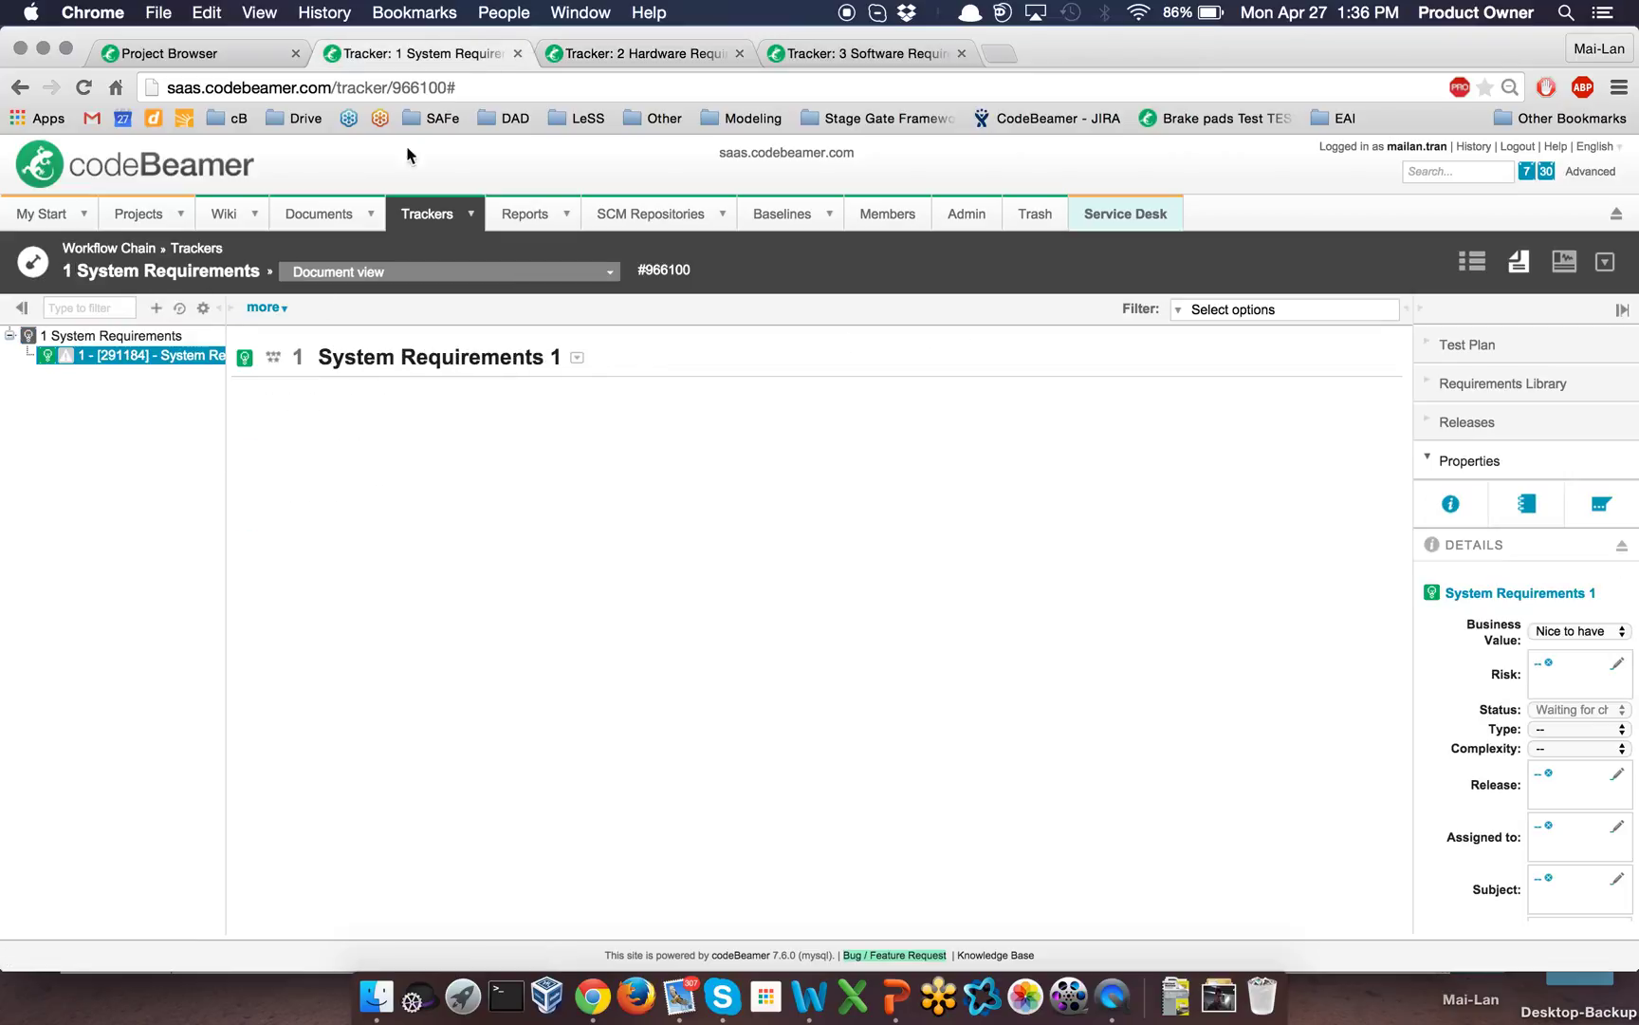
left_click(245, 358)
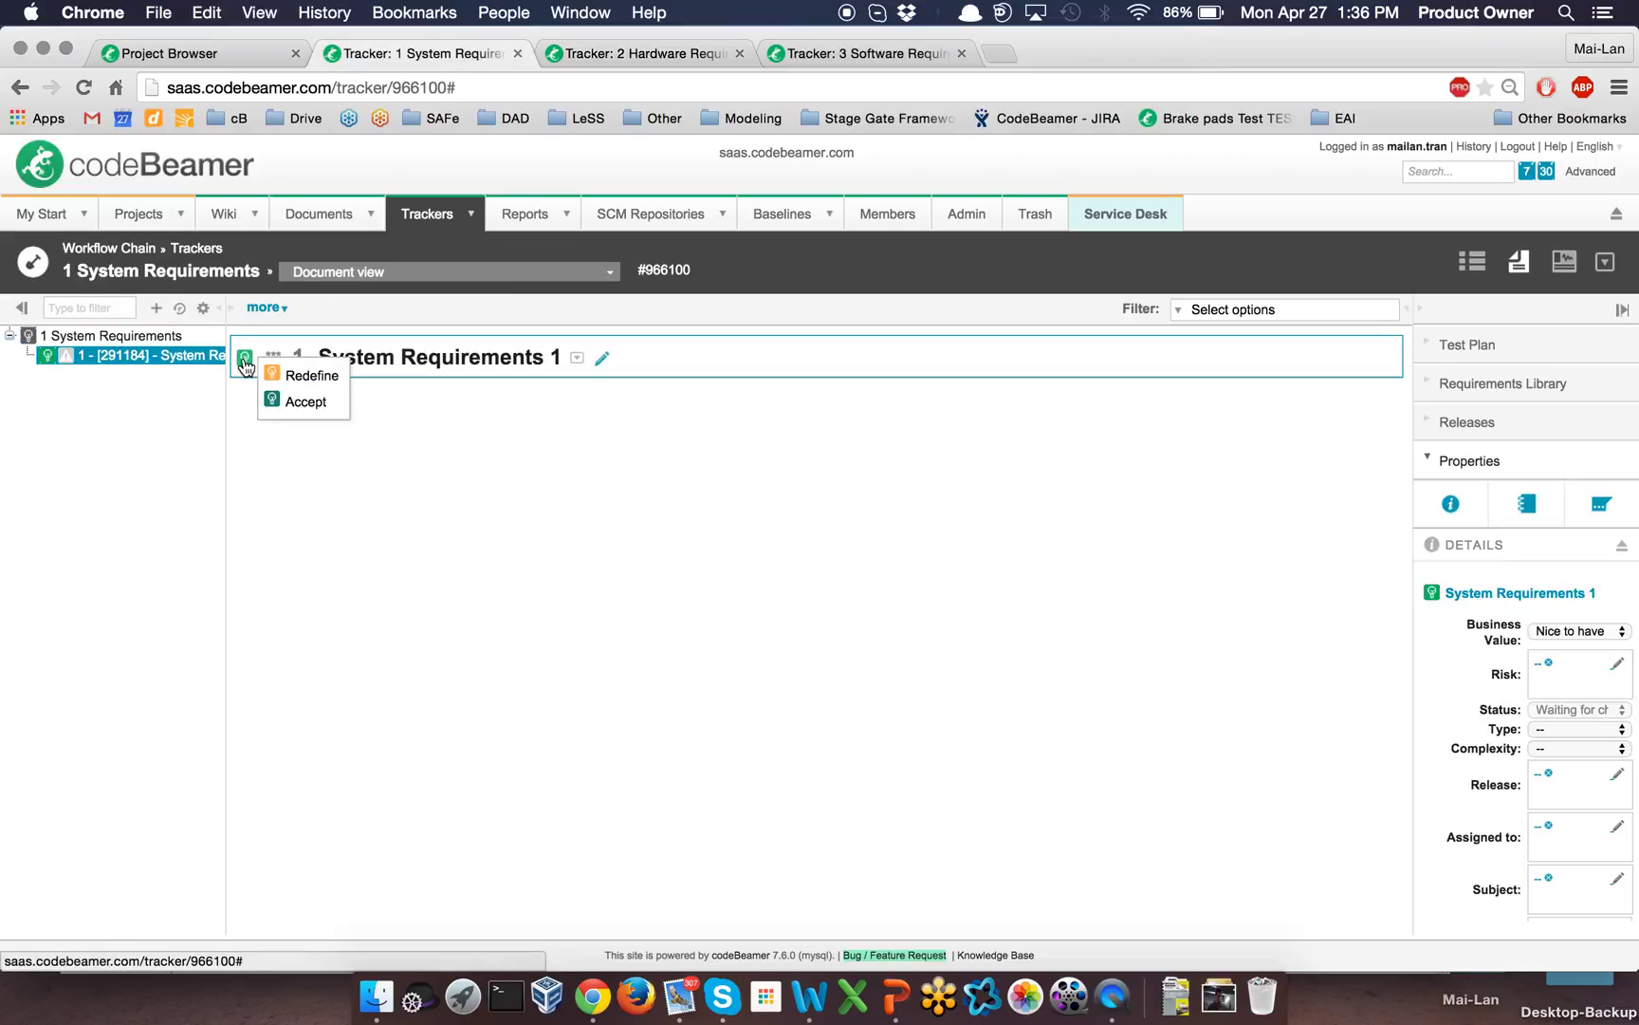
left_click(302, 401)
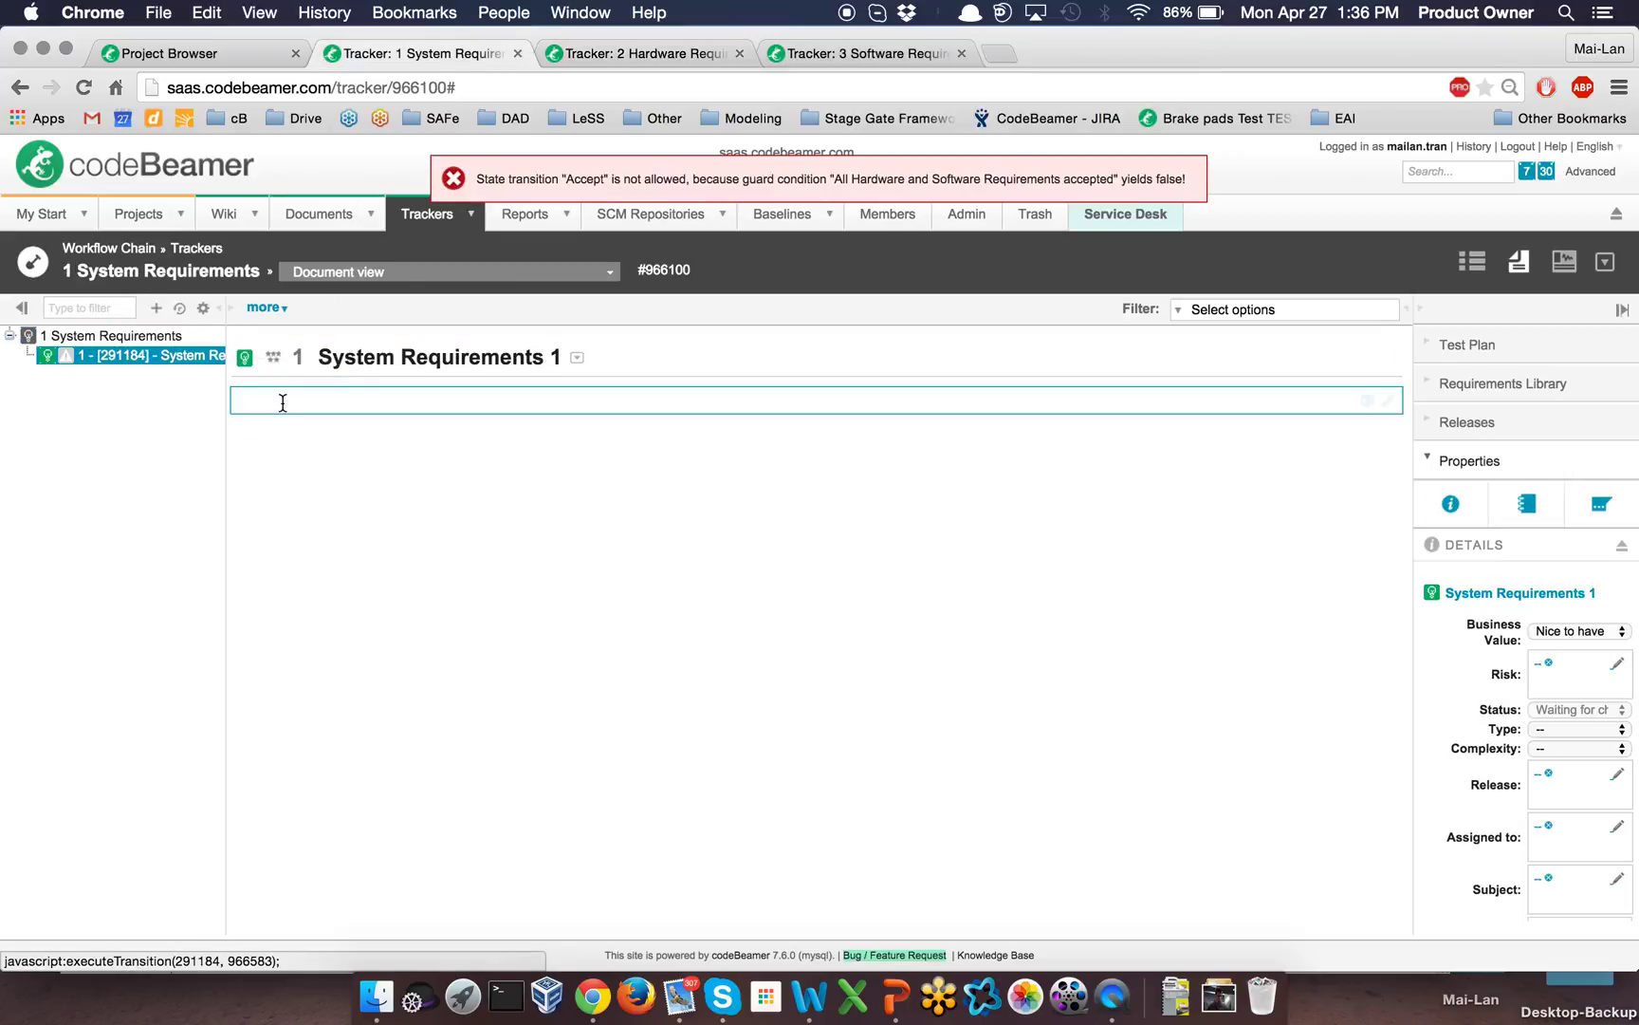
Accept Child Hardware Requirement 1, approve then accept requirement 3, and reload System Requirements.
left_click(656, 54)
left_click(250, 359)
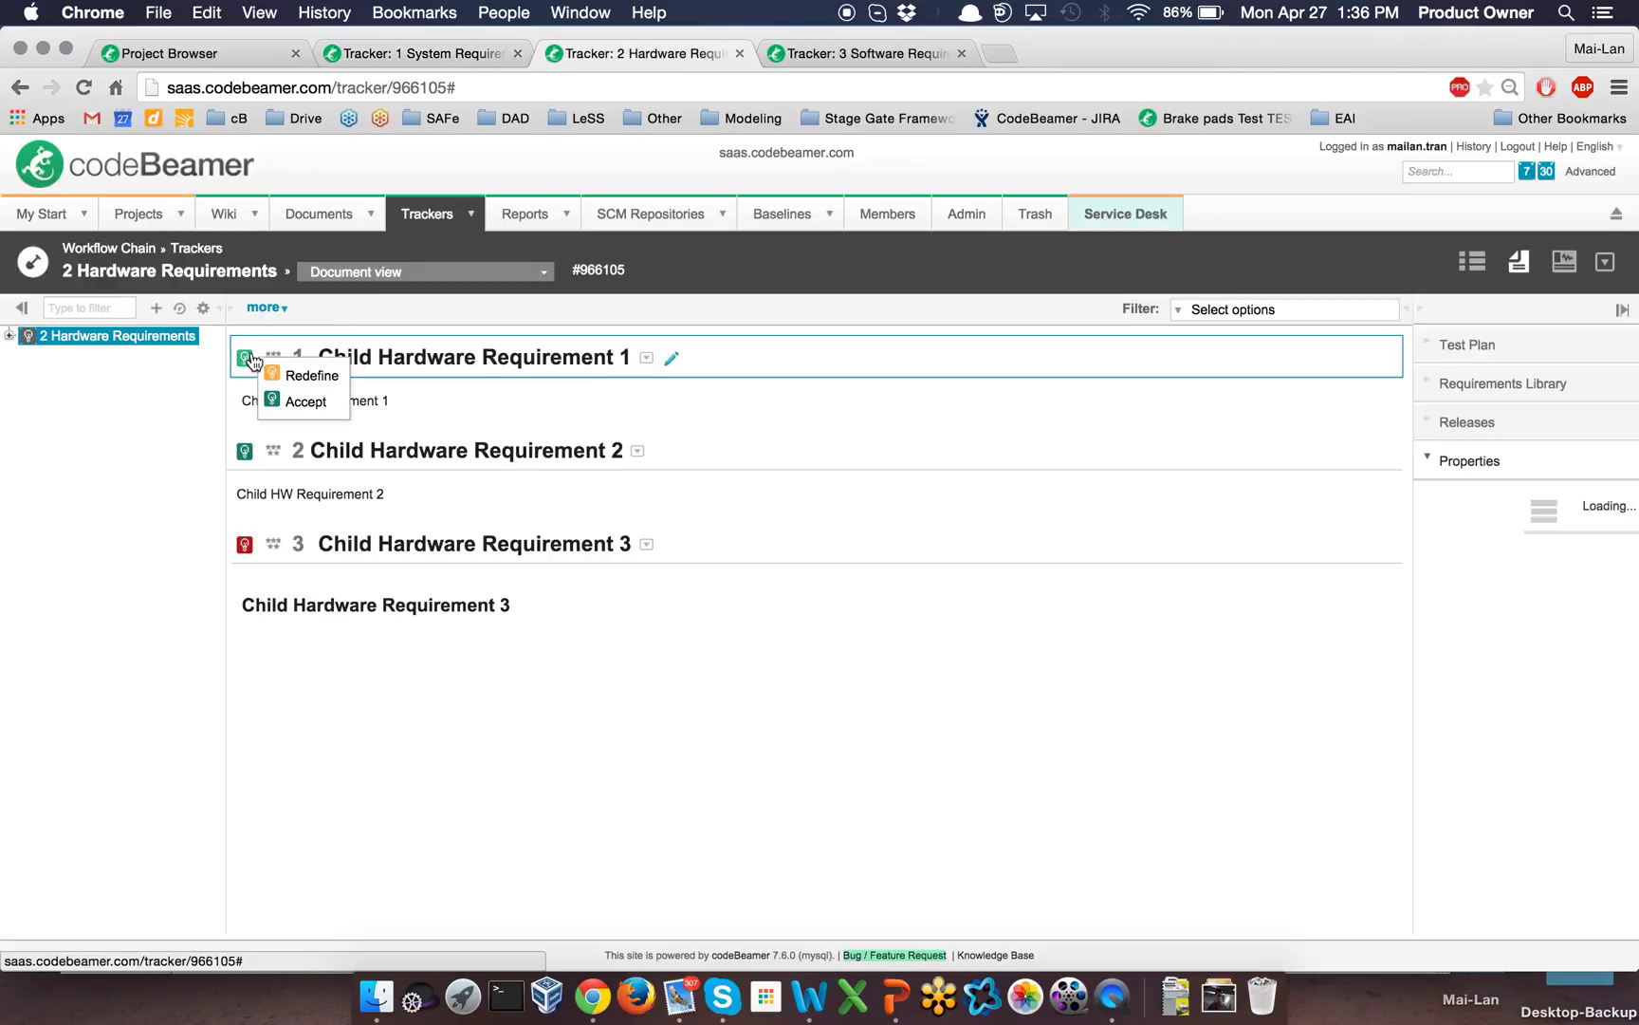
left_click(306, 403)
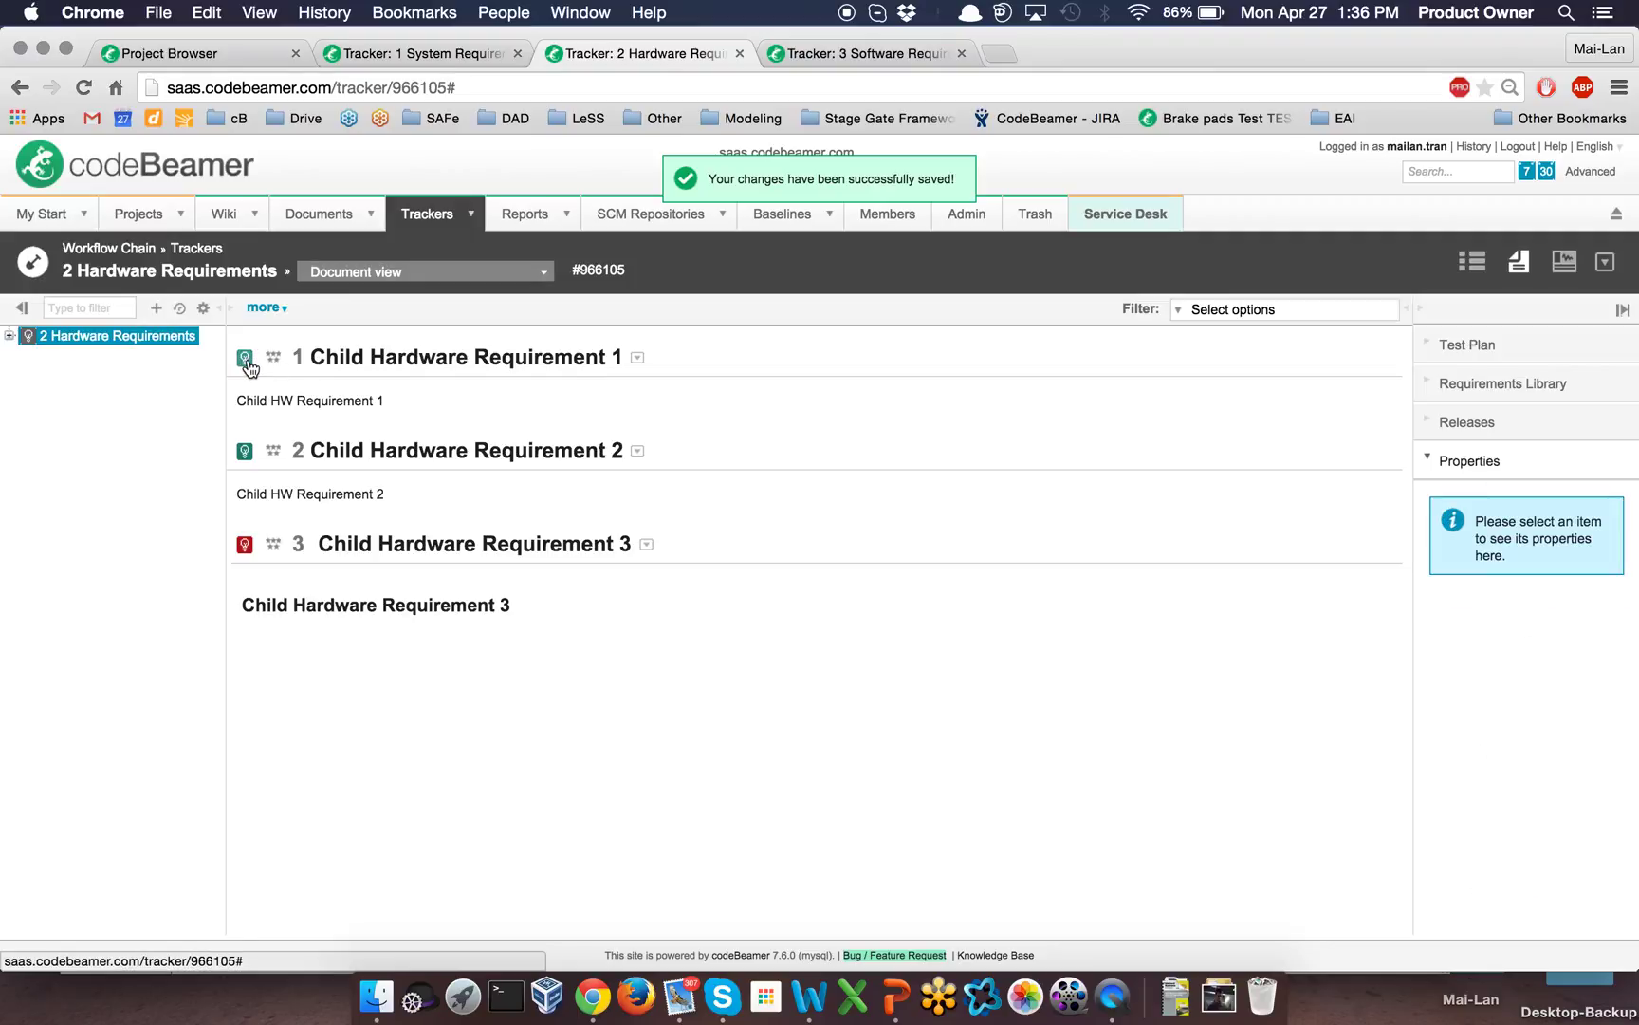
left_click(244, 547)
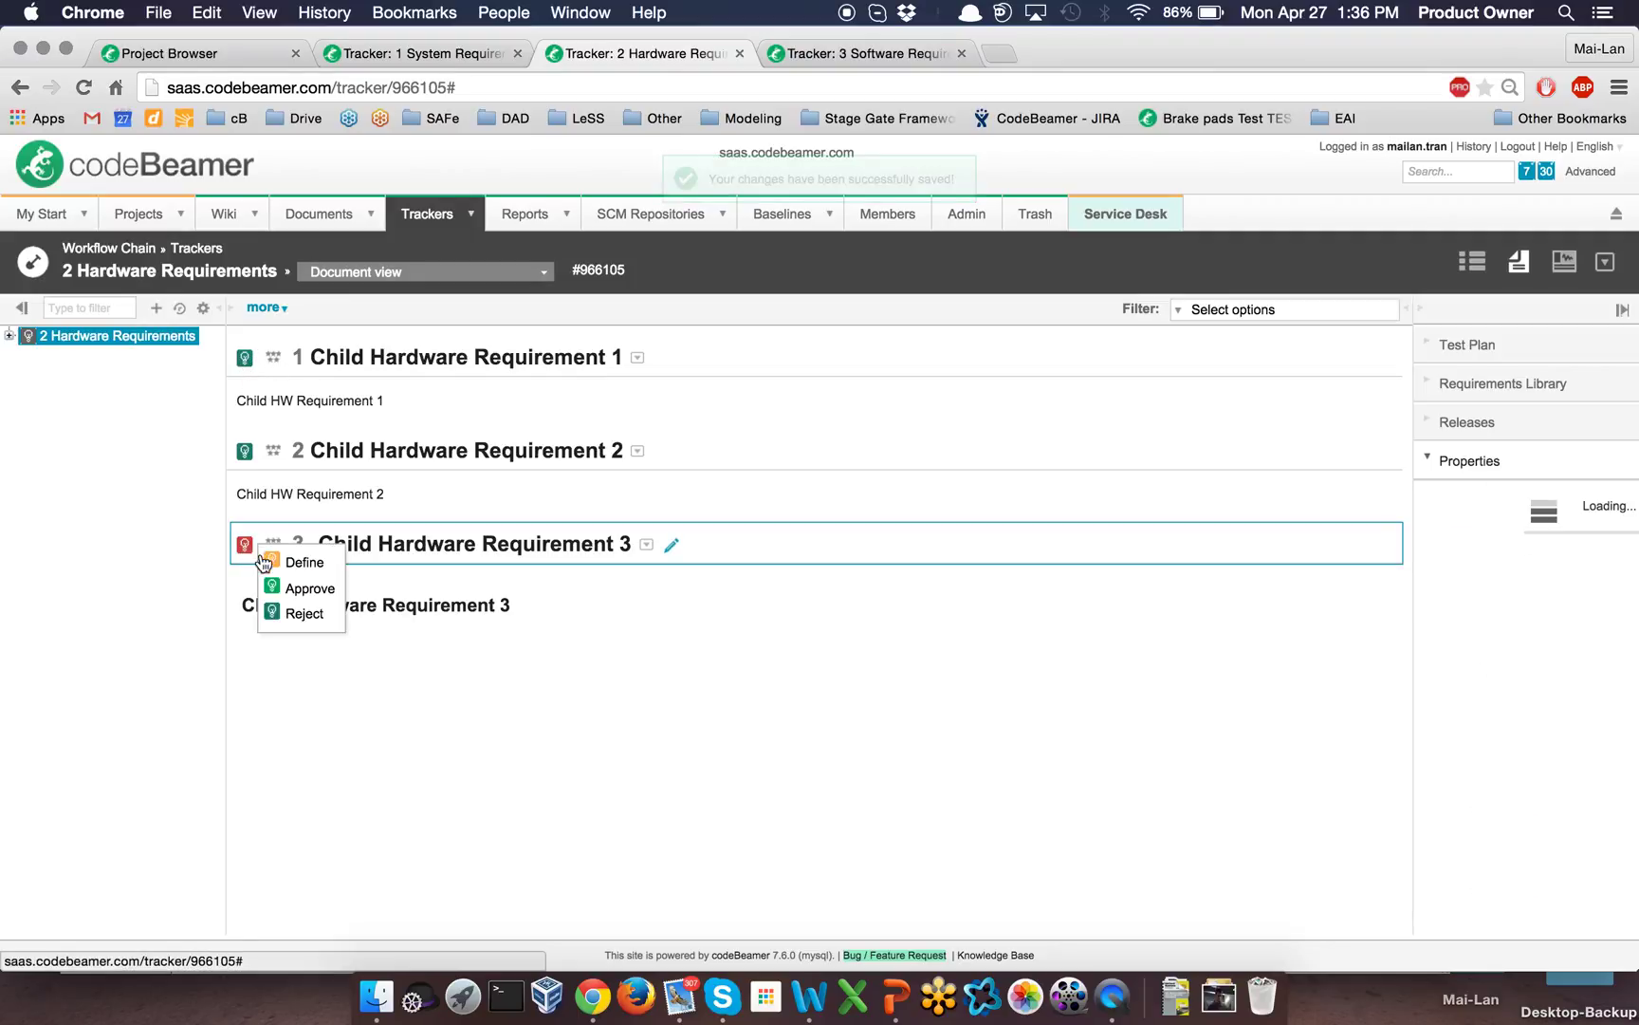
left_click(316, 594)
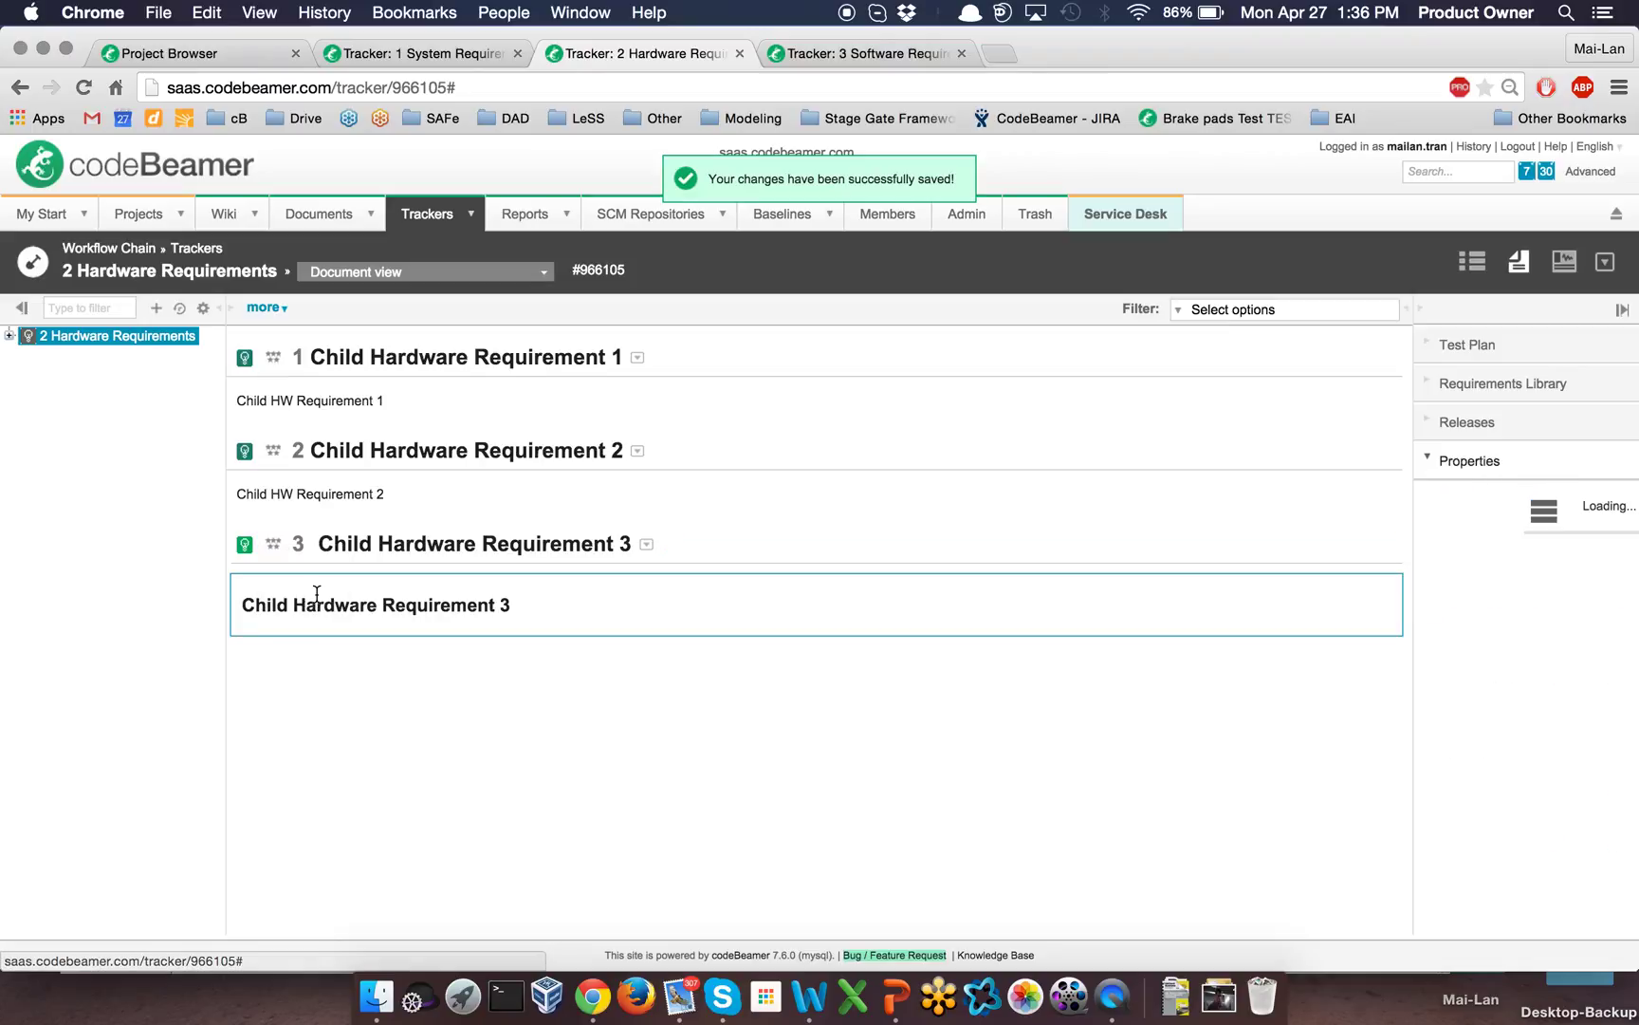
left_click(244, 545)
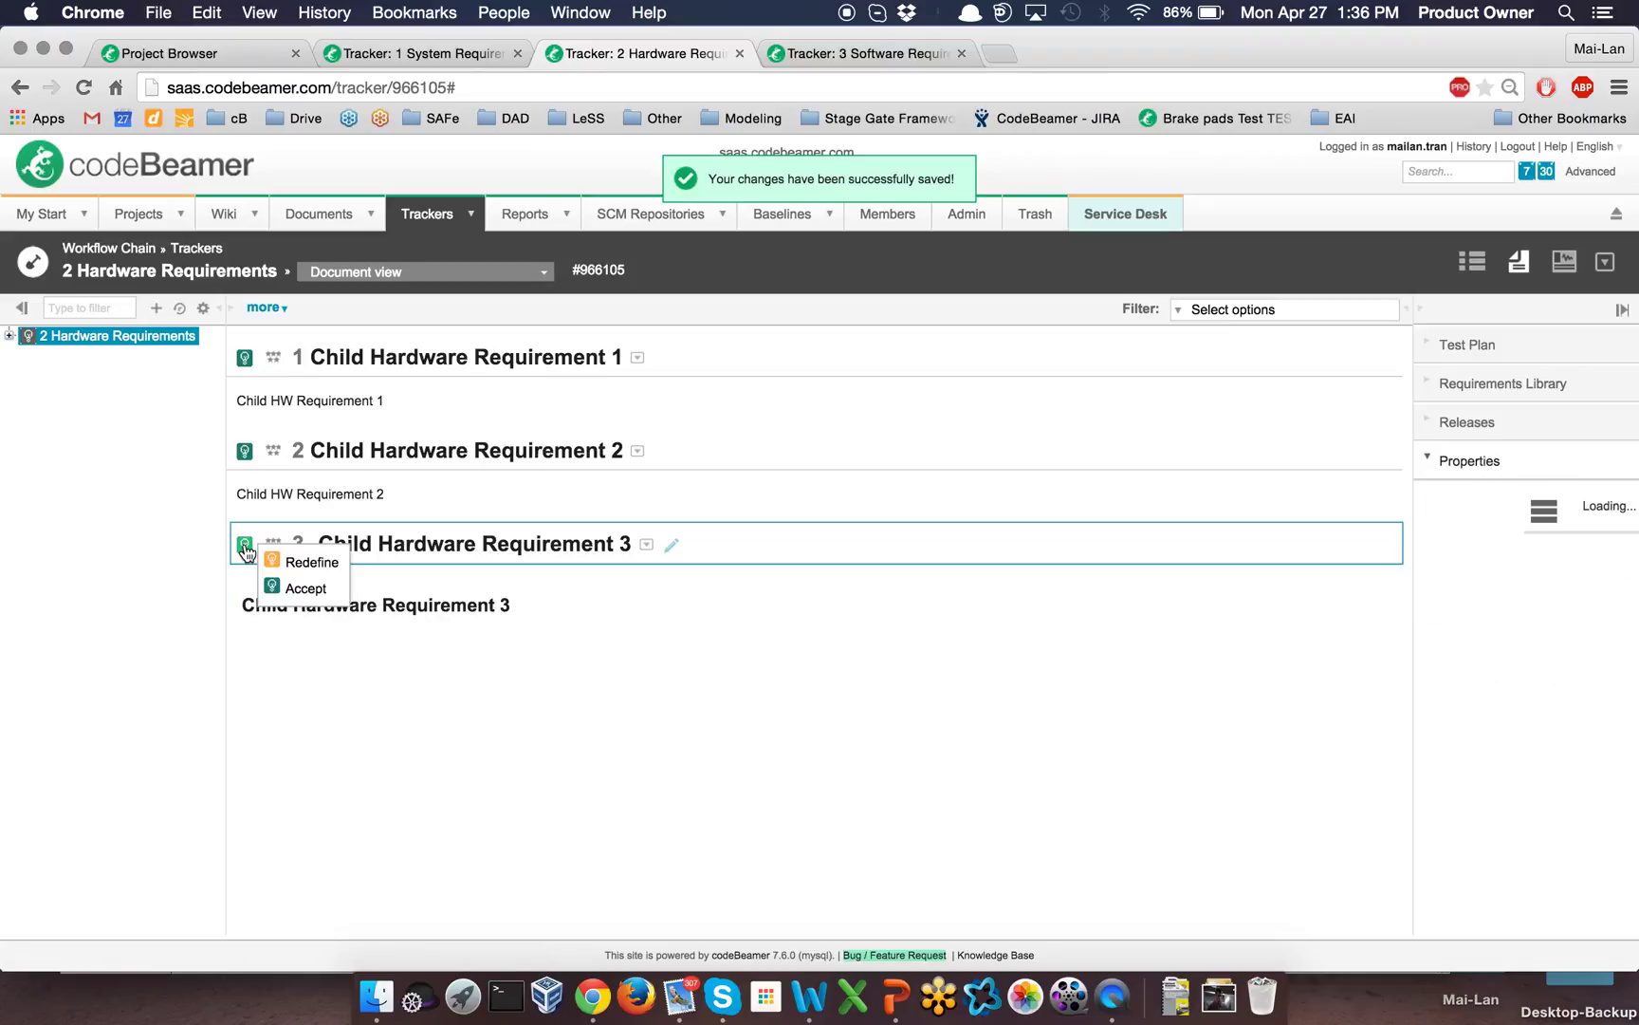
left_click(304, 588)
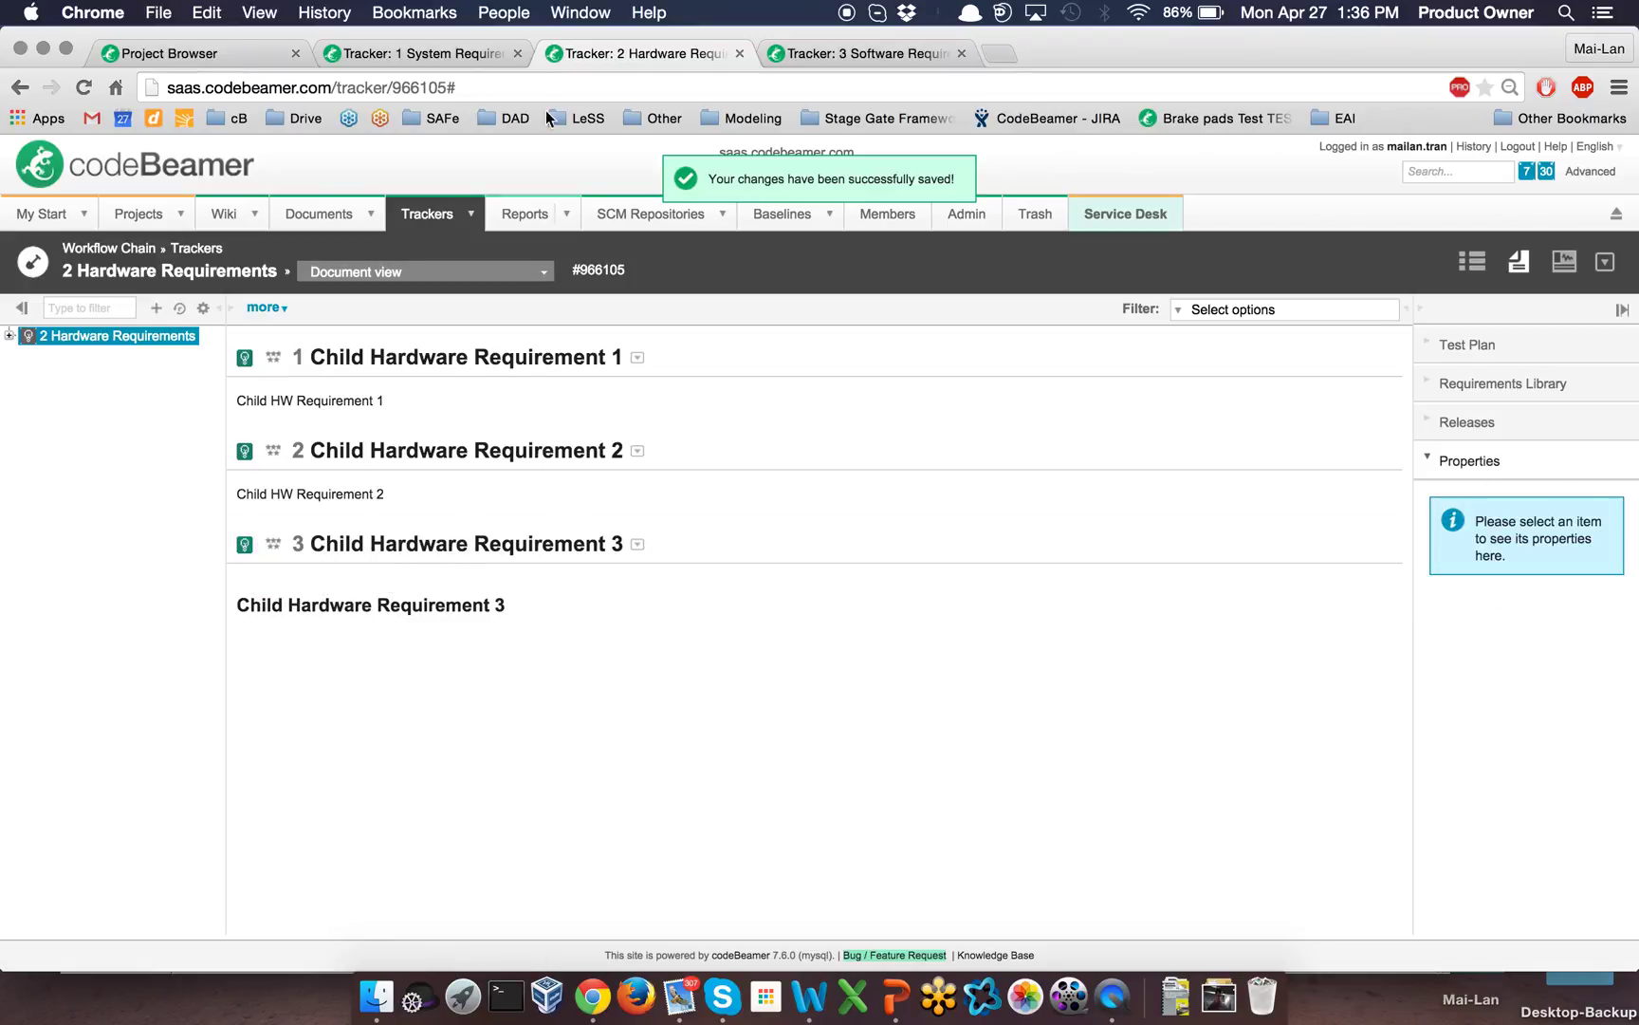
left_click(457, 53)
left_click(76, 90)
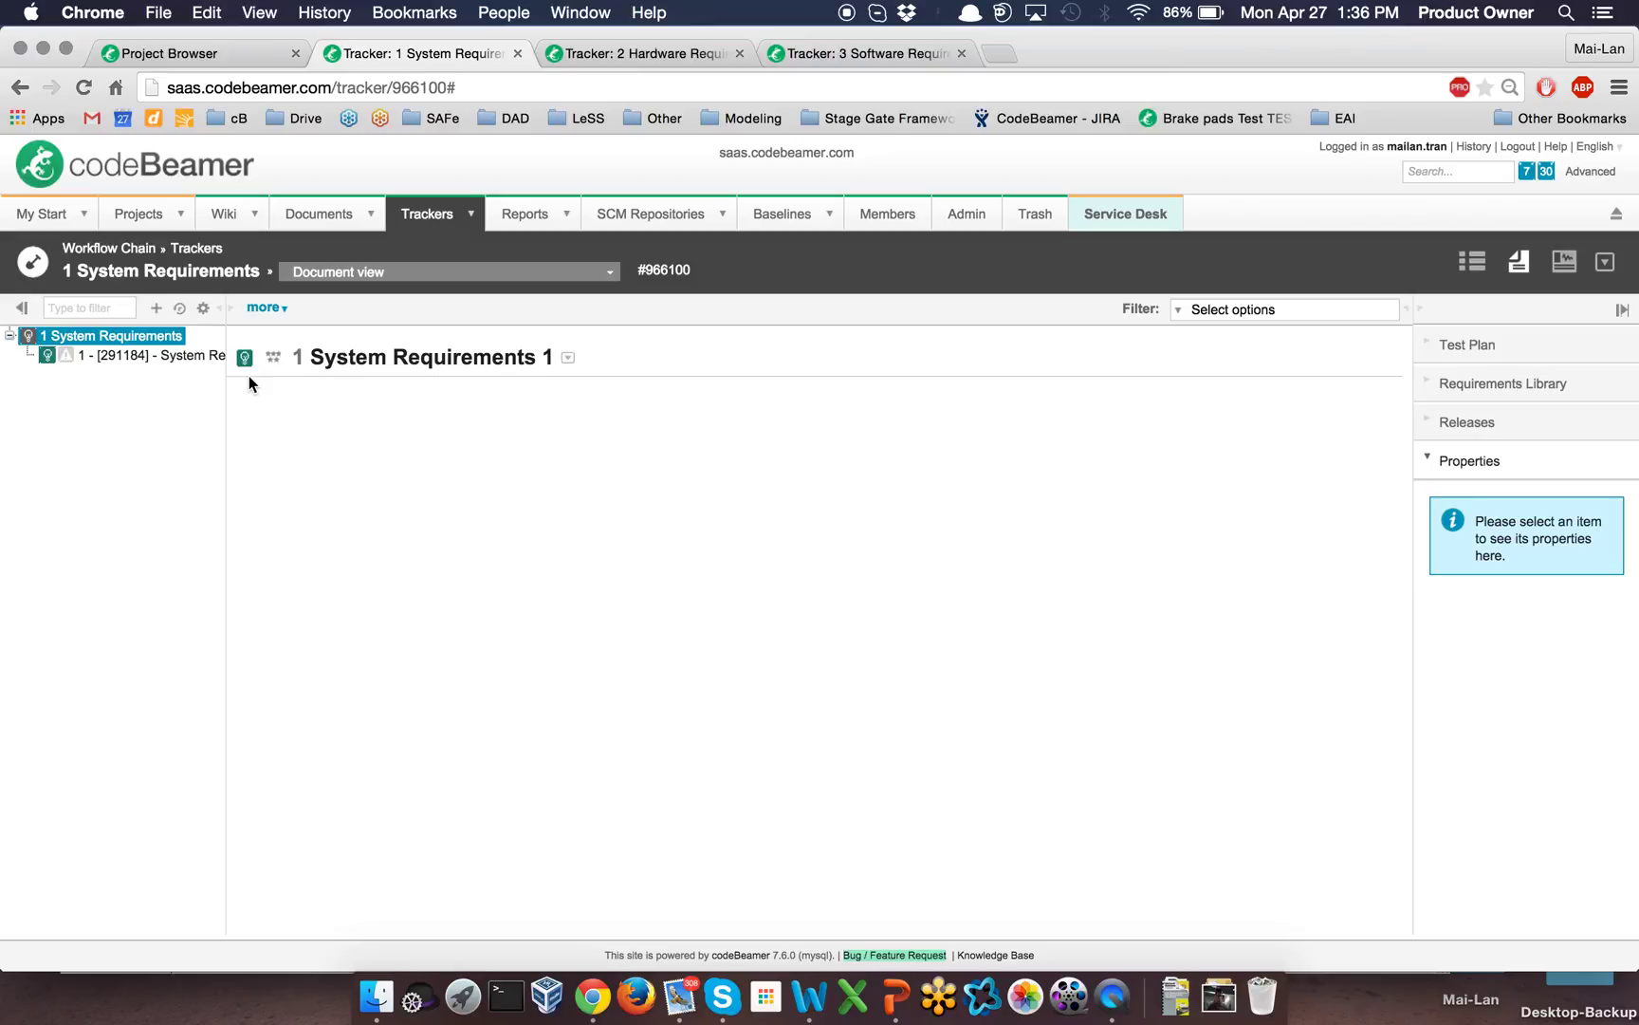
Open the 2 Hardware Requirements tracker's Customize page via the 'more' menu.
left_click(655, 63)
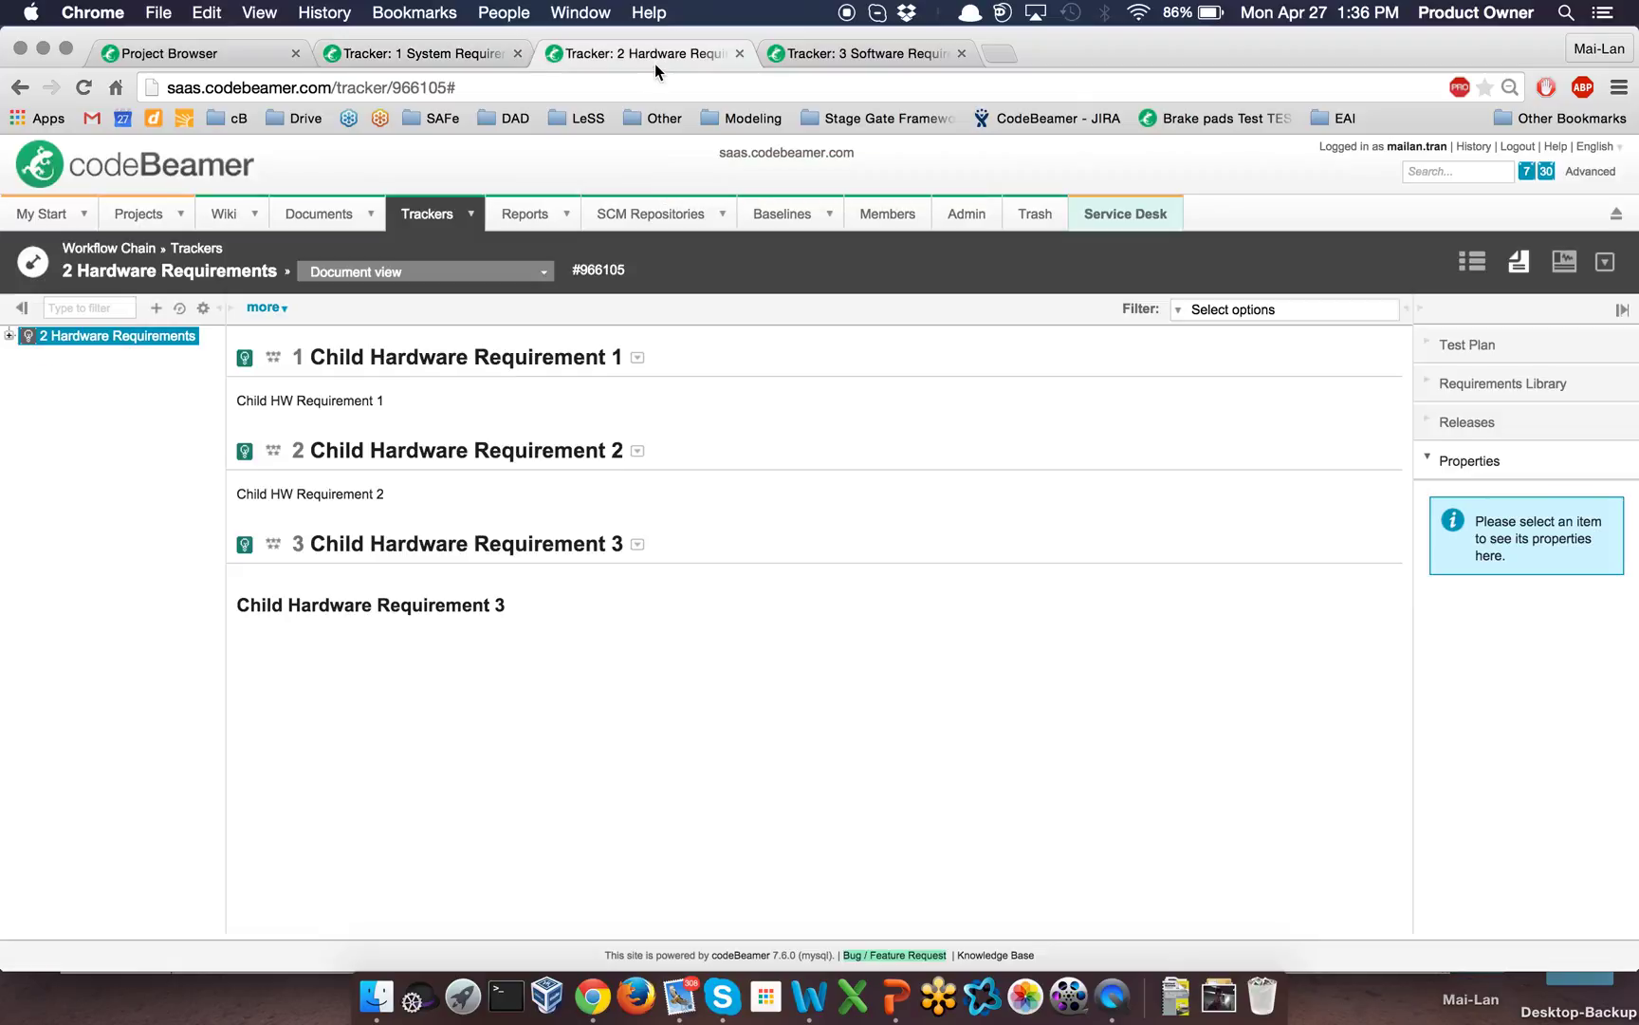
left_click(264, 307)
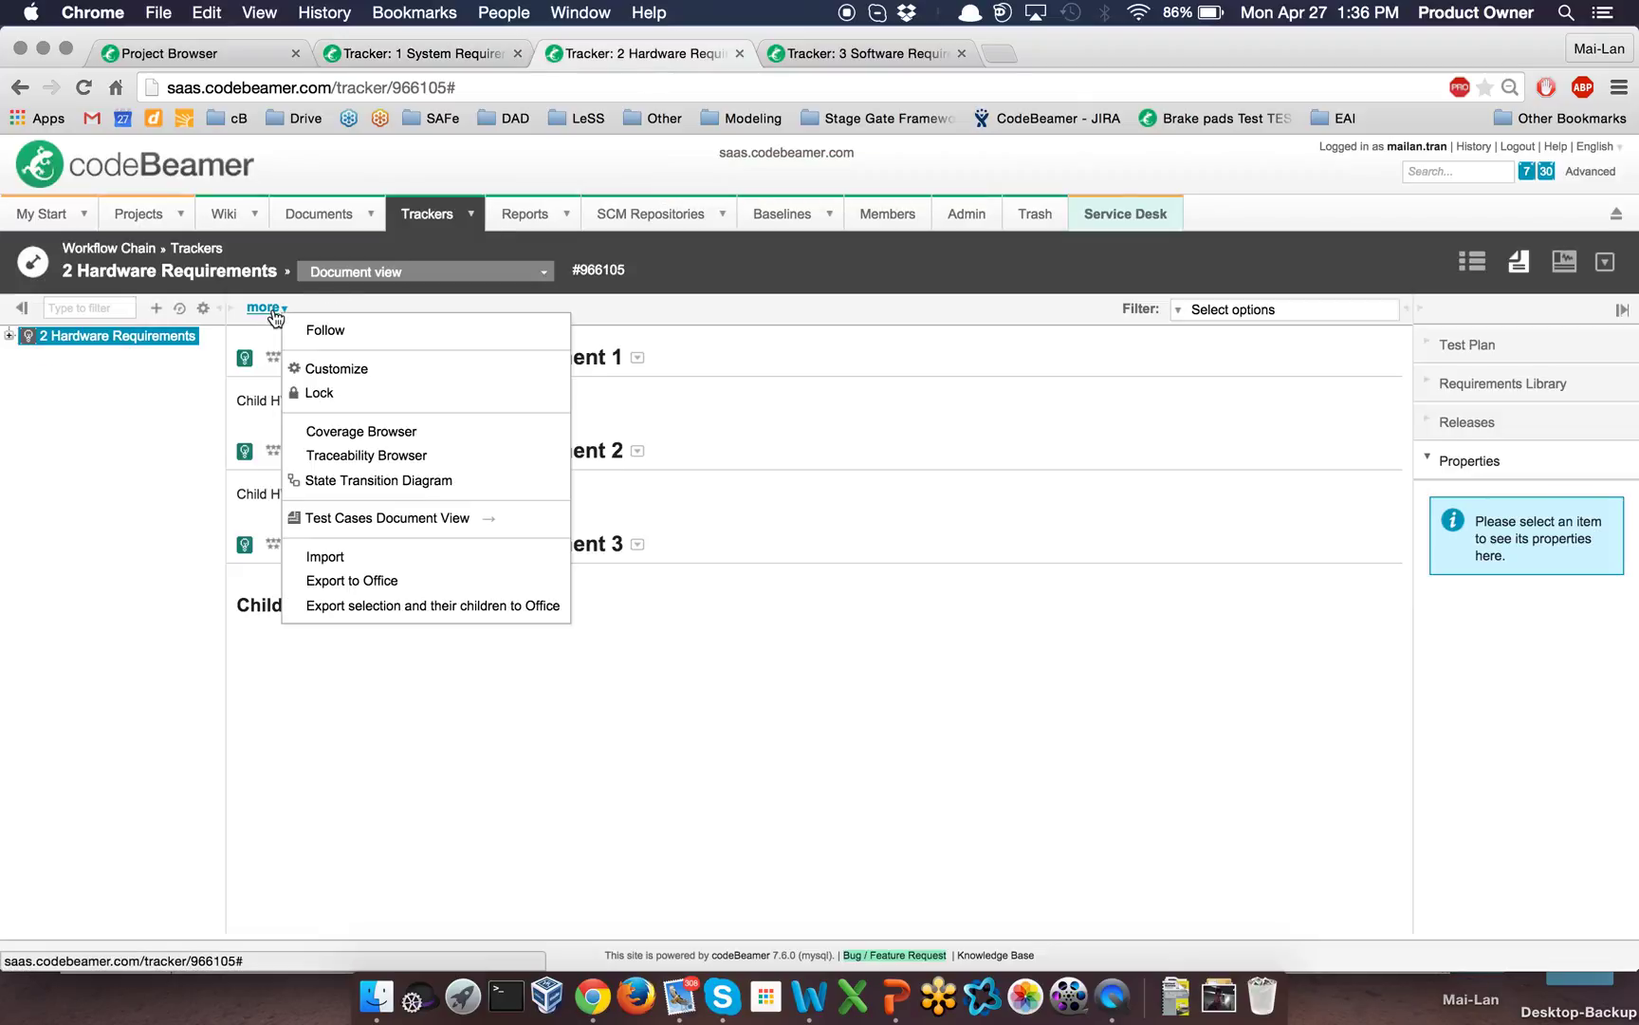
left_click(335, 376)
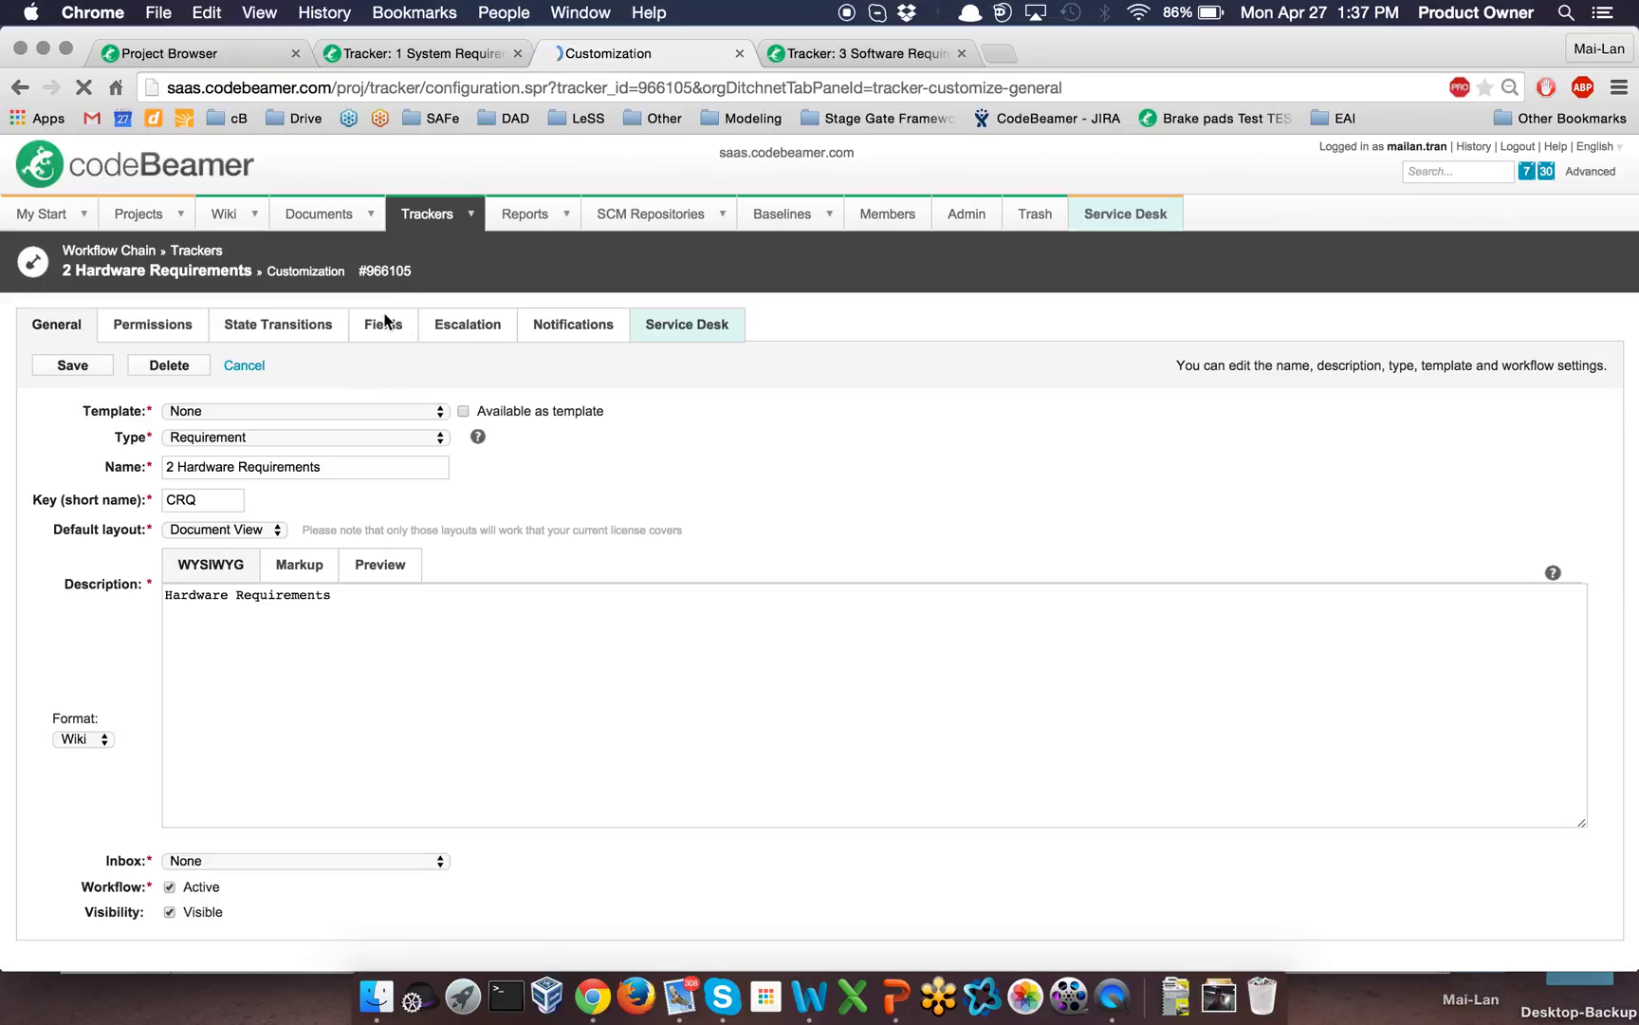
Turn on Show property name in the Hardware Requirements Fields list.
left_click(384, 323)
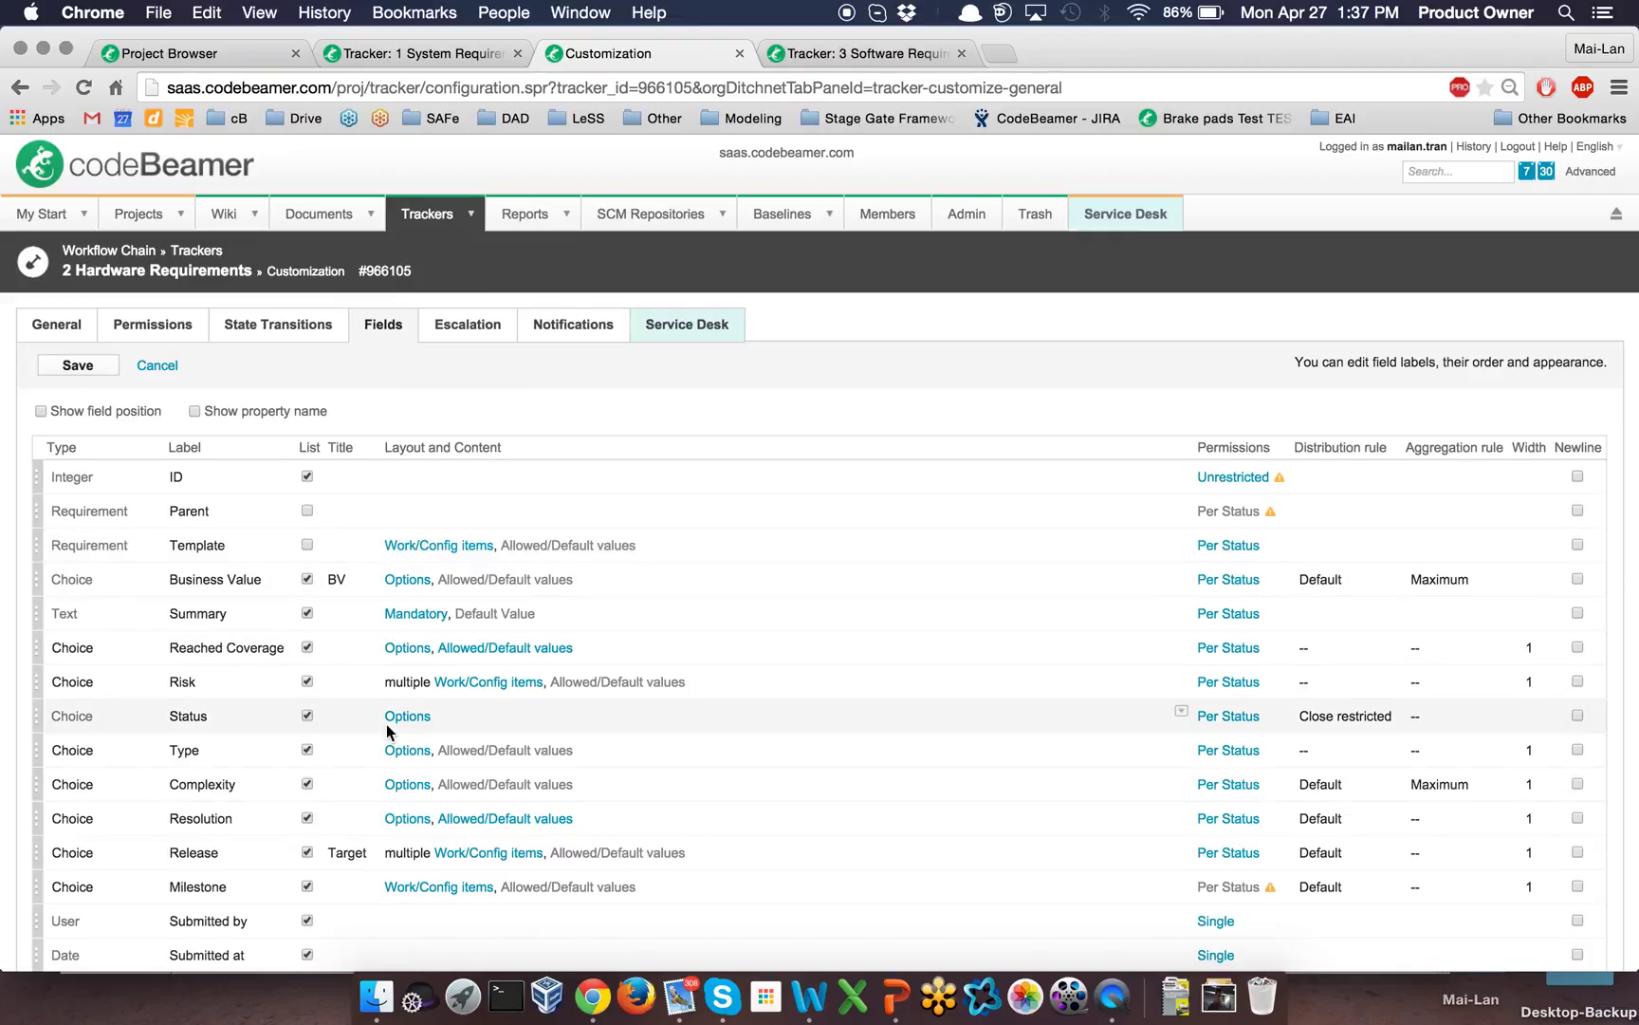
left_click(194, 410)
scroll(209, 636, "down", 3)
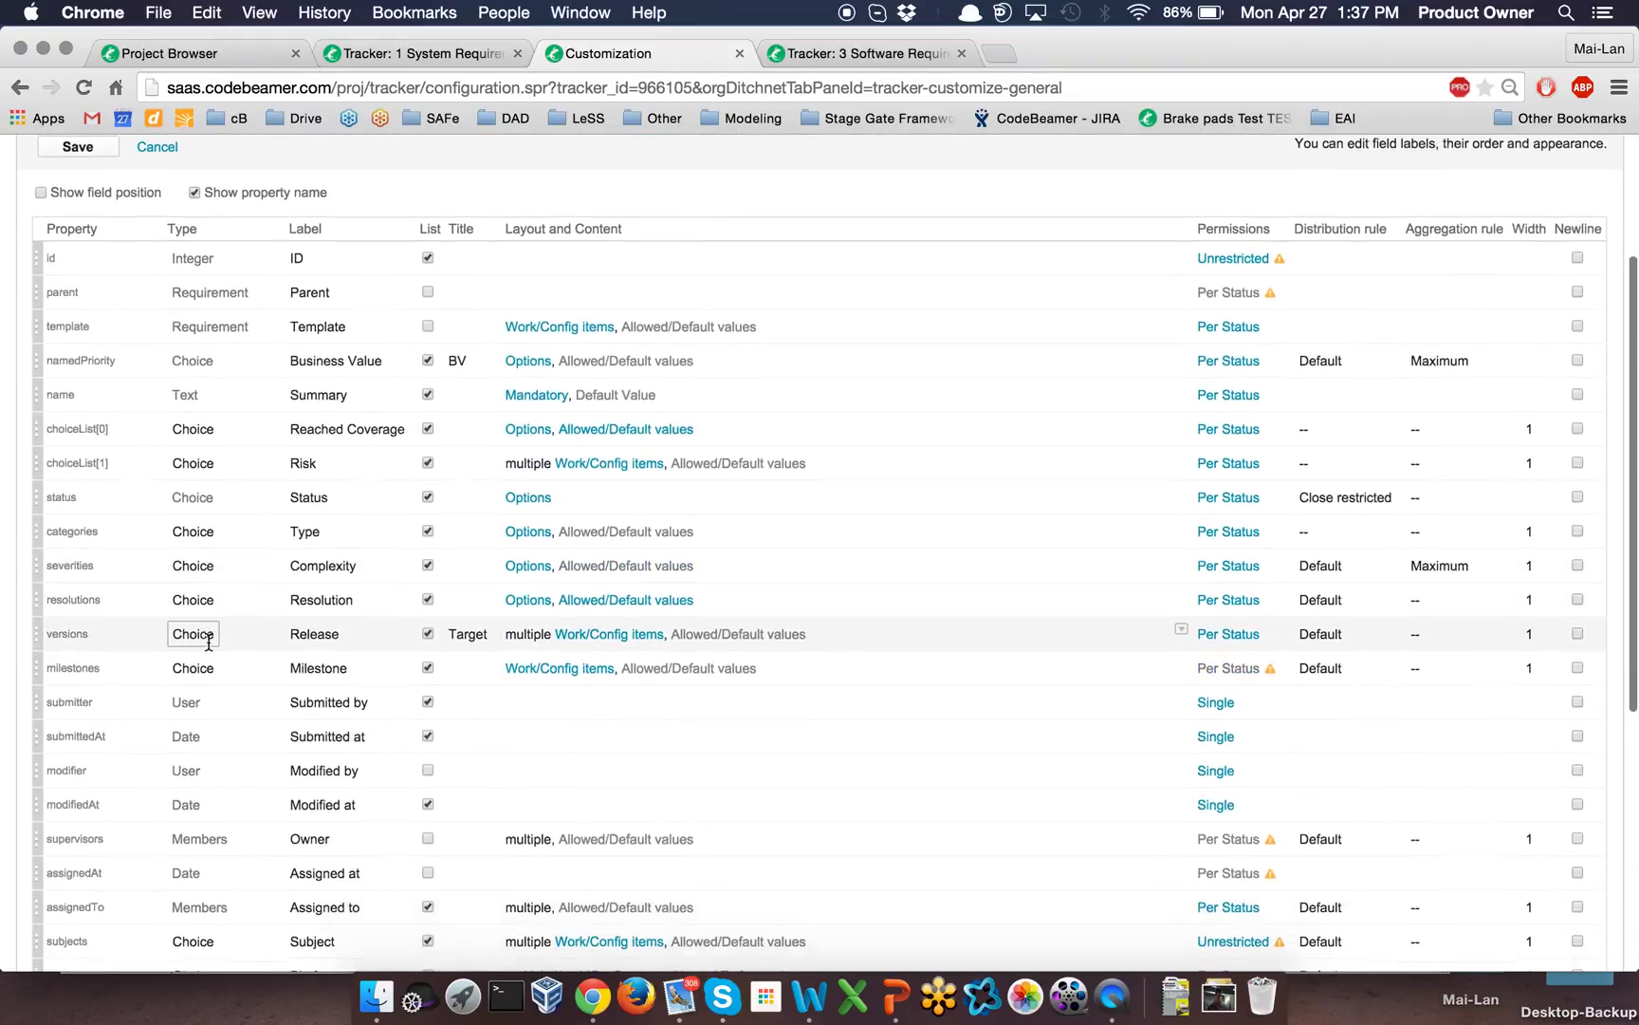
scroll(209, 644, "down", 3)
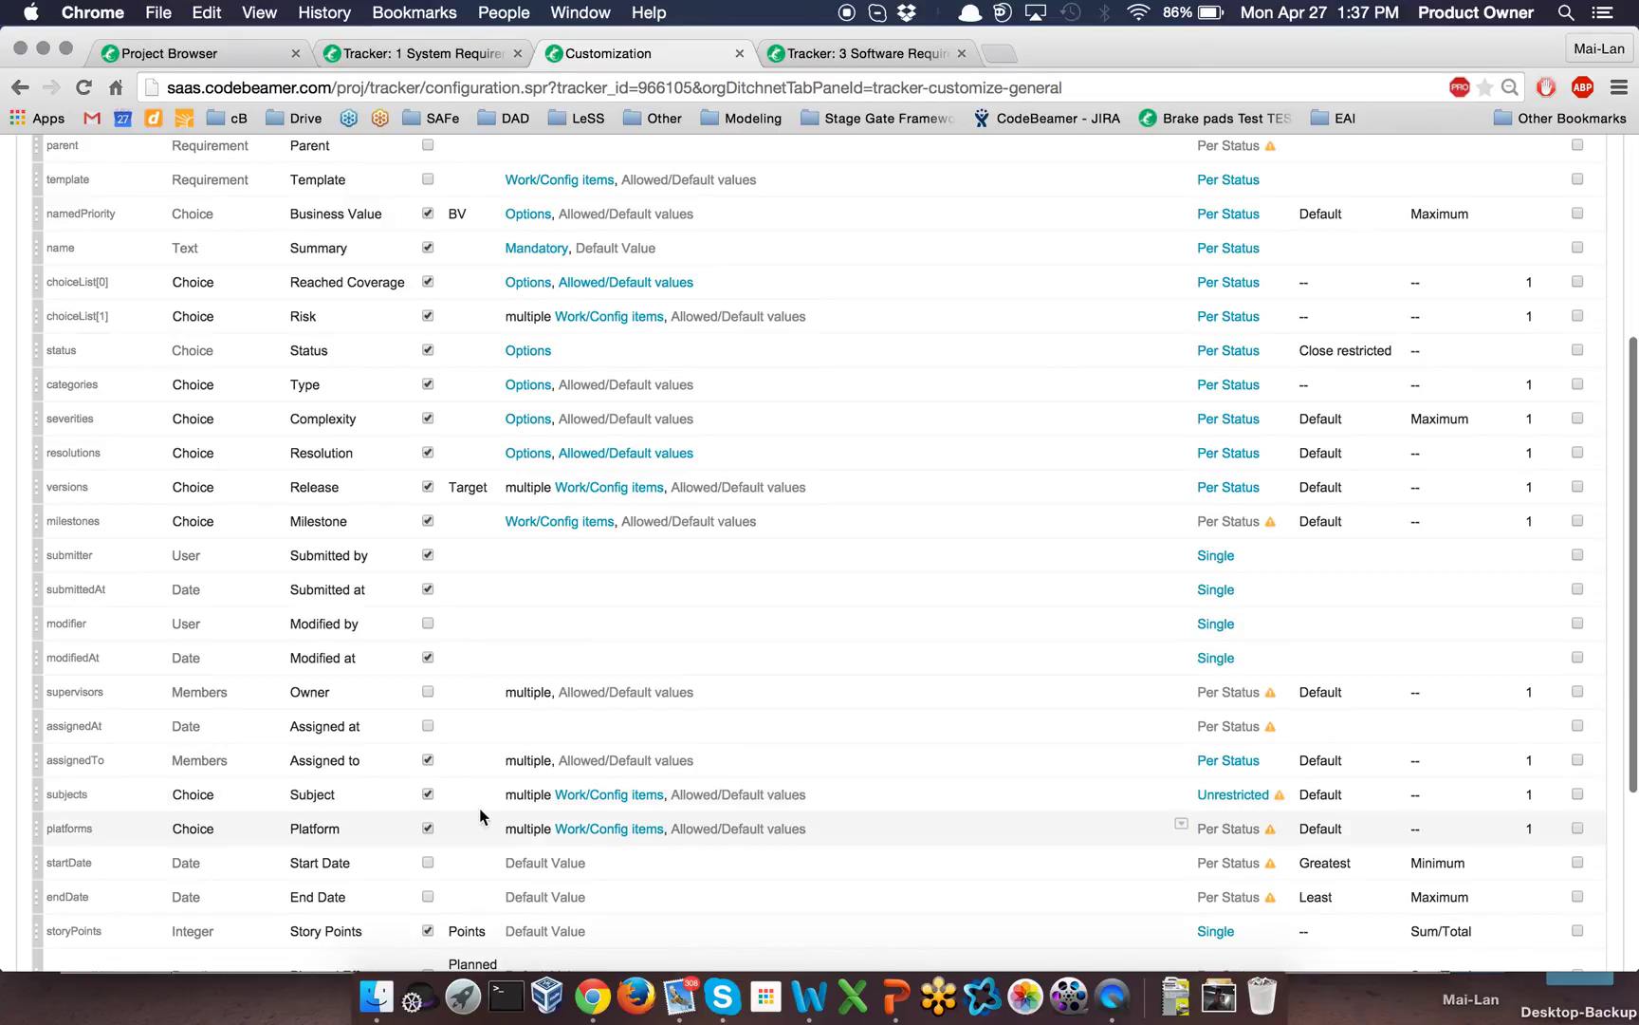
Inspect the Subject field's allowed Work/Config items, then view the state transitions.
left_click(598, 799)
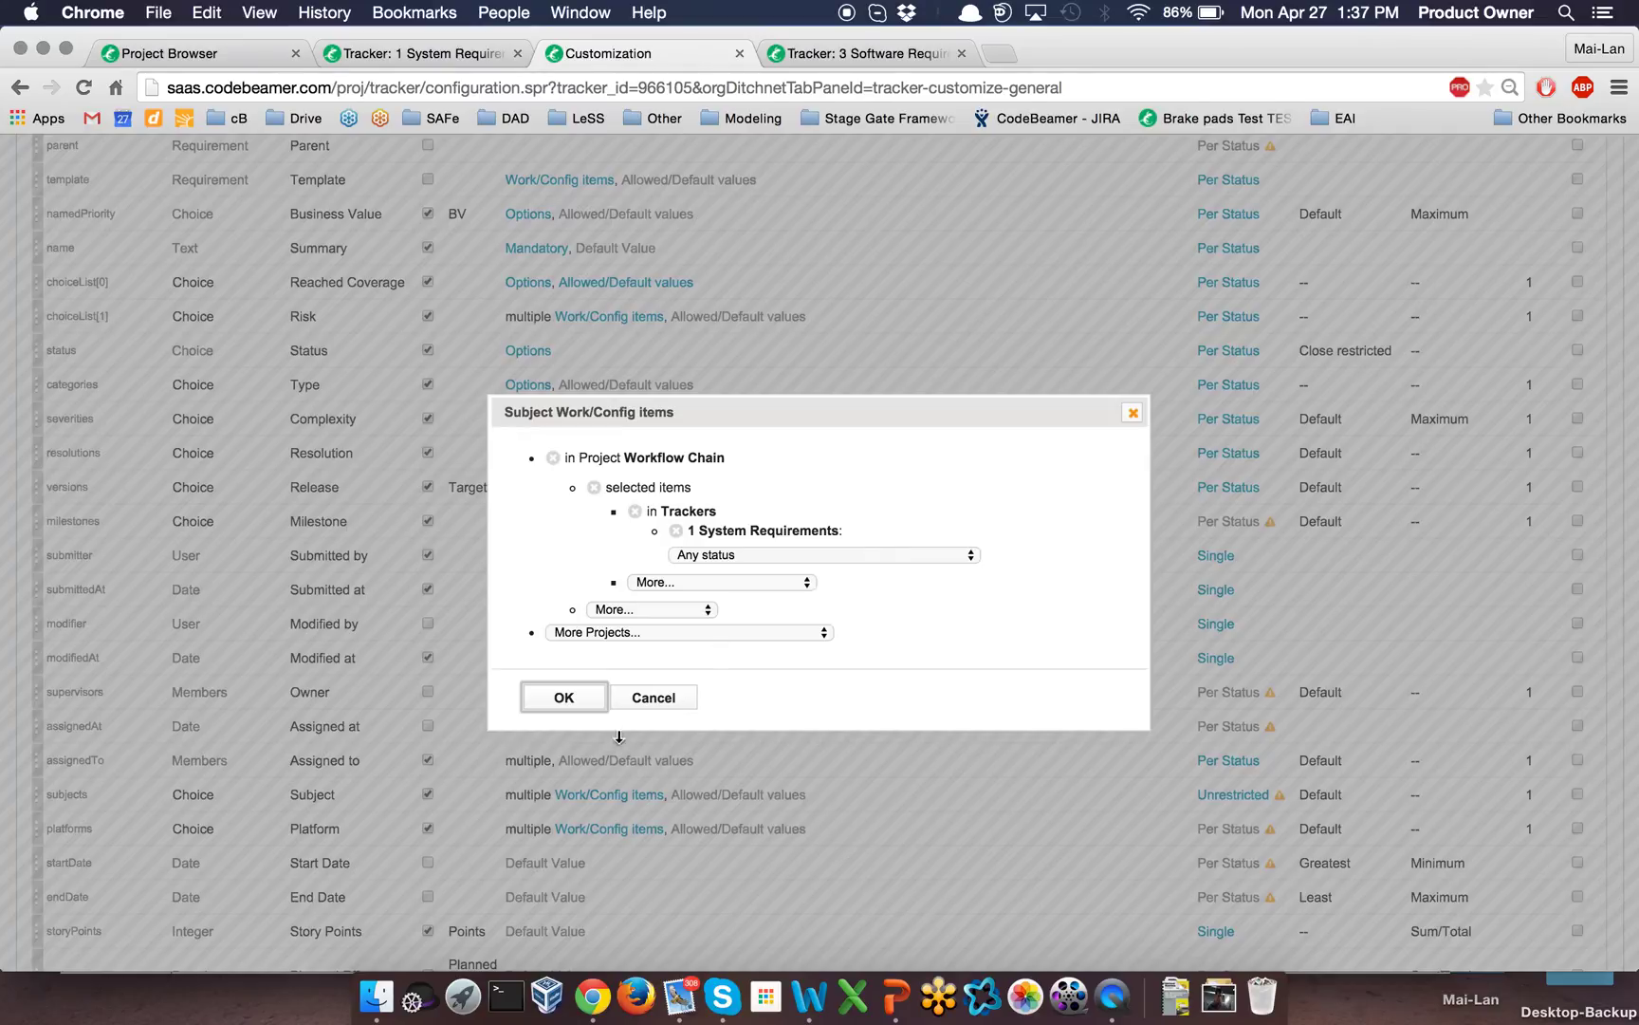
left_click(673, 699)
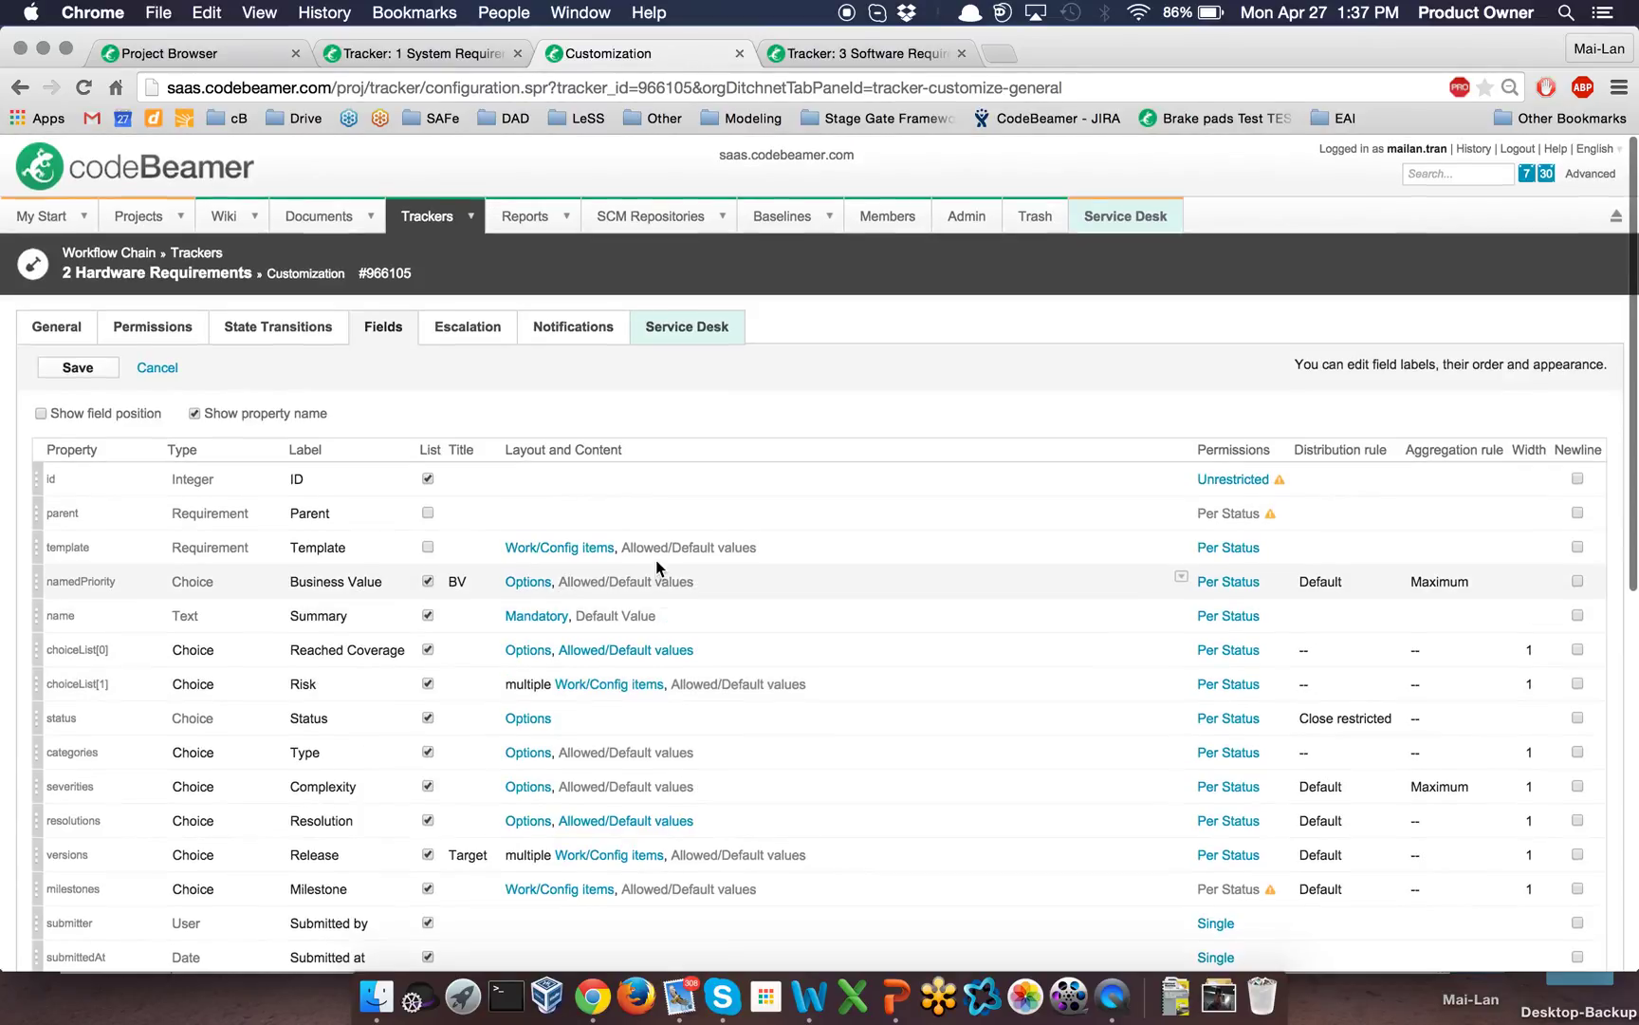
left_click(281, 327)
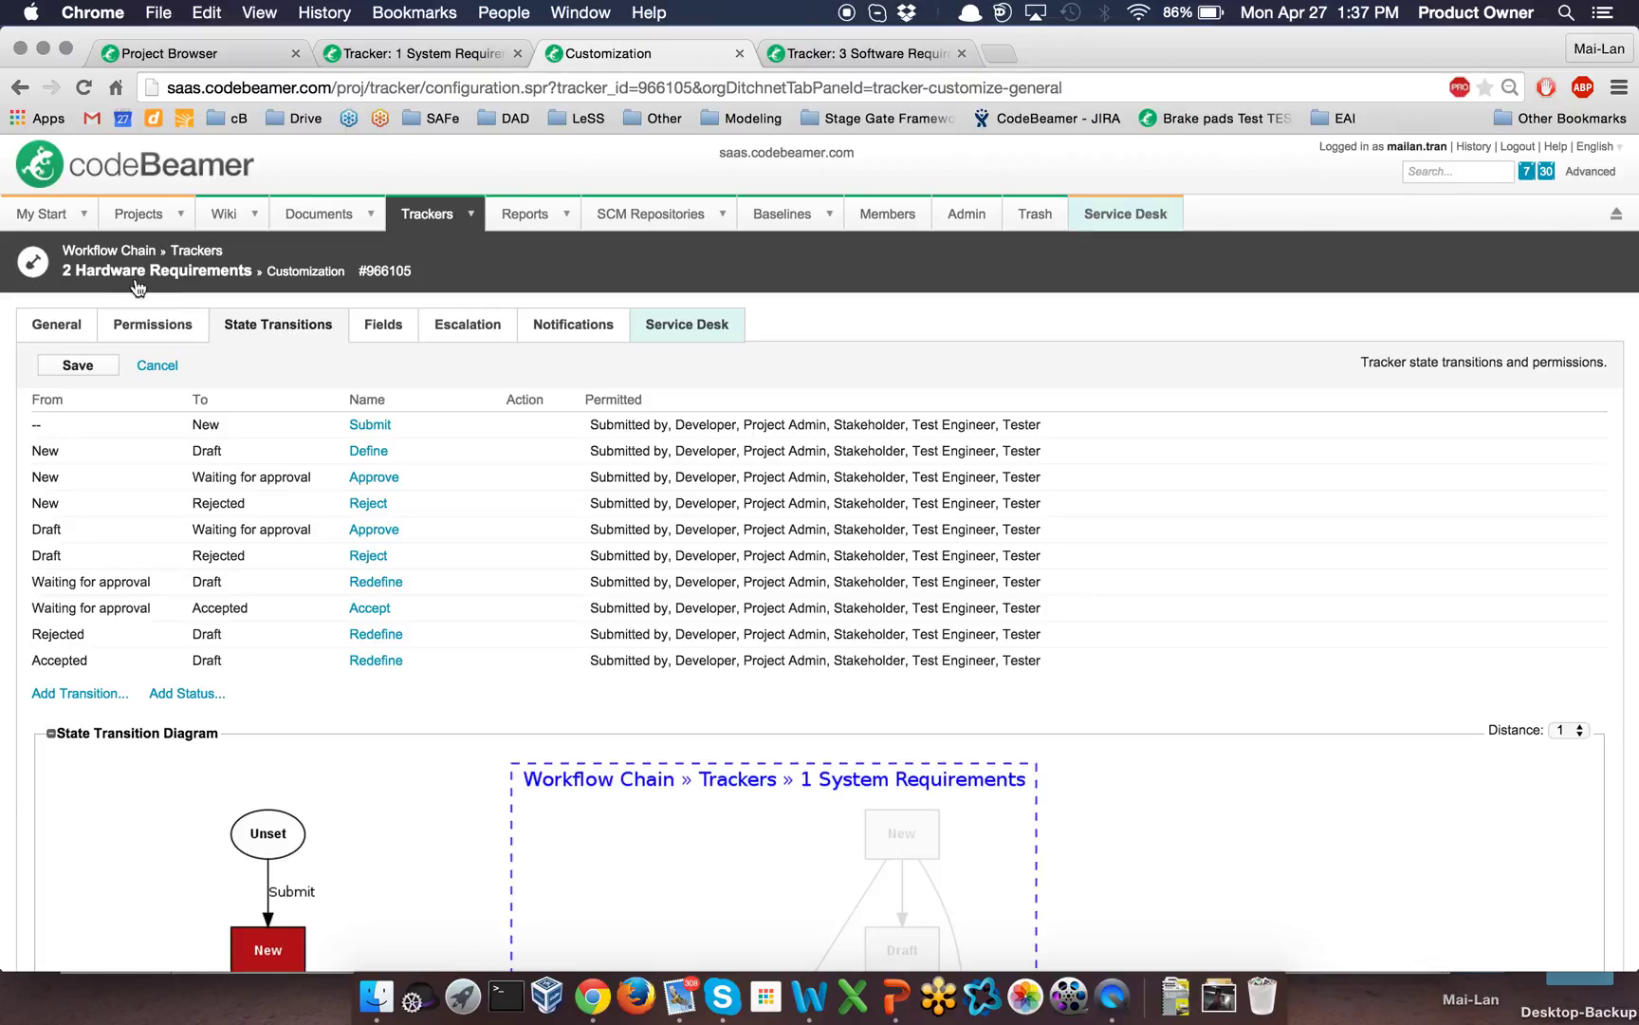
Scroll through the Hardware Requirements transitions table and state diagram.
scroll(256, 355, "down", 1)
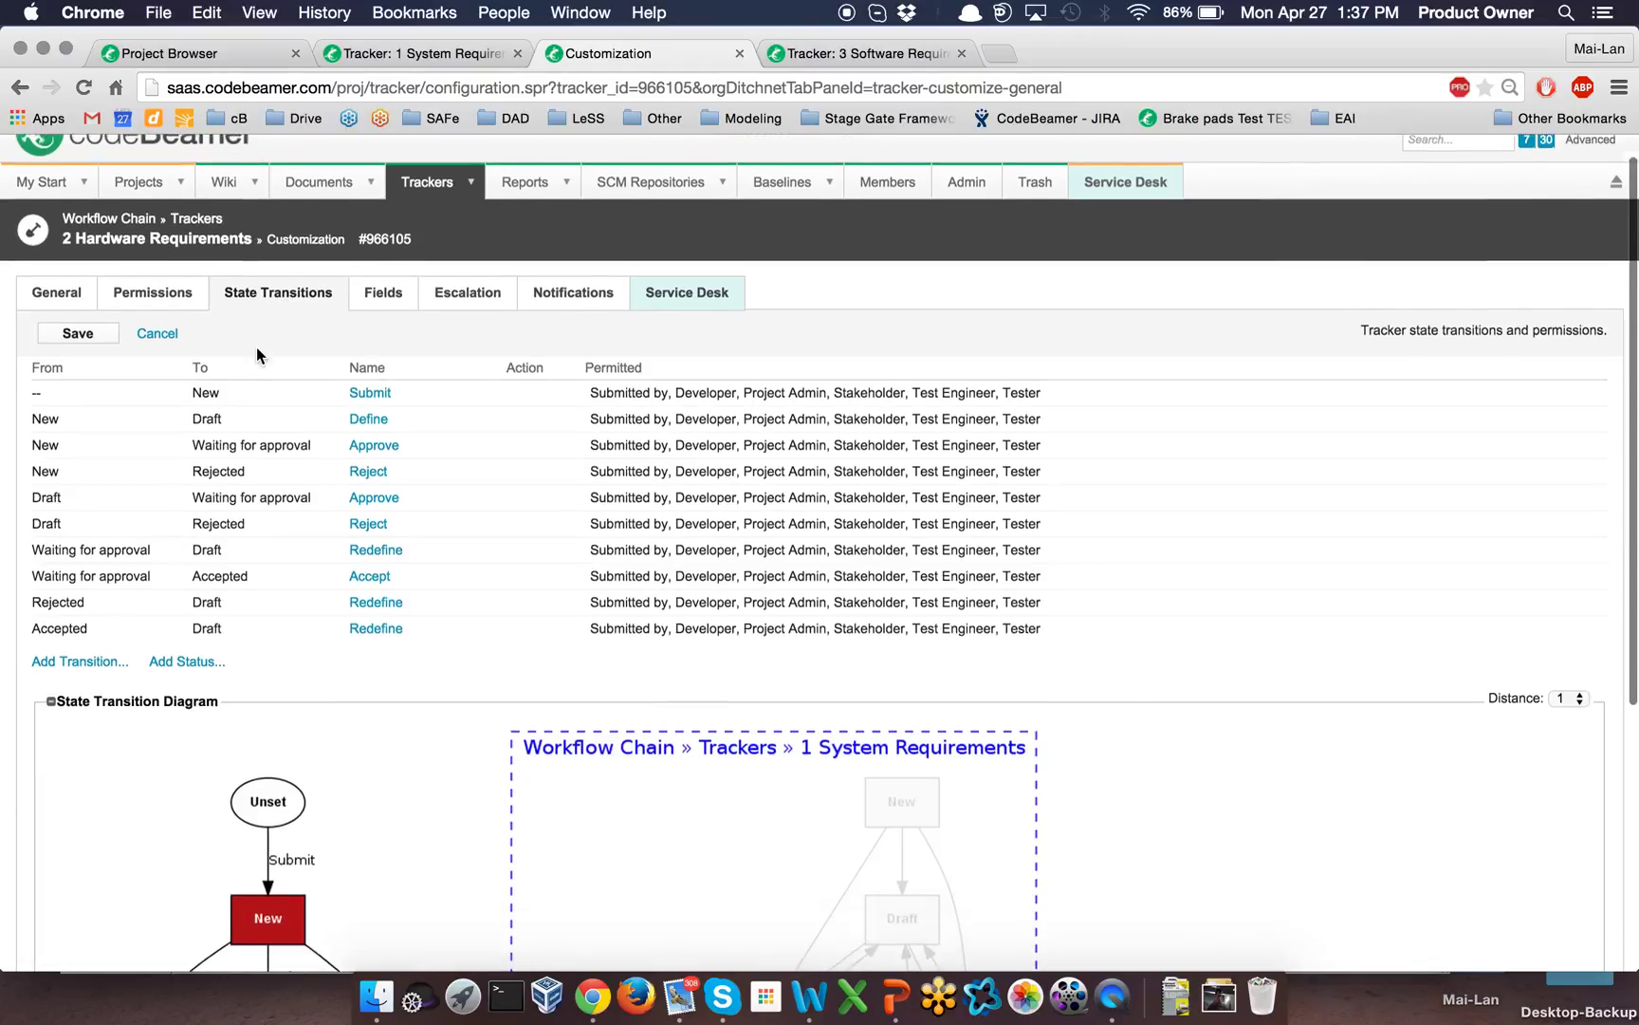
scroll(258, 356, "down", 1)
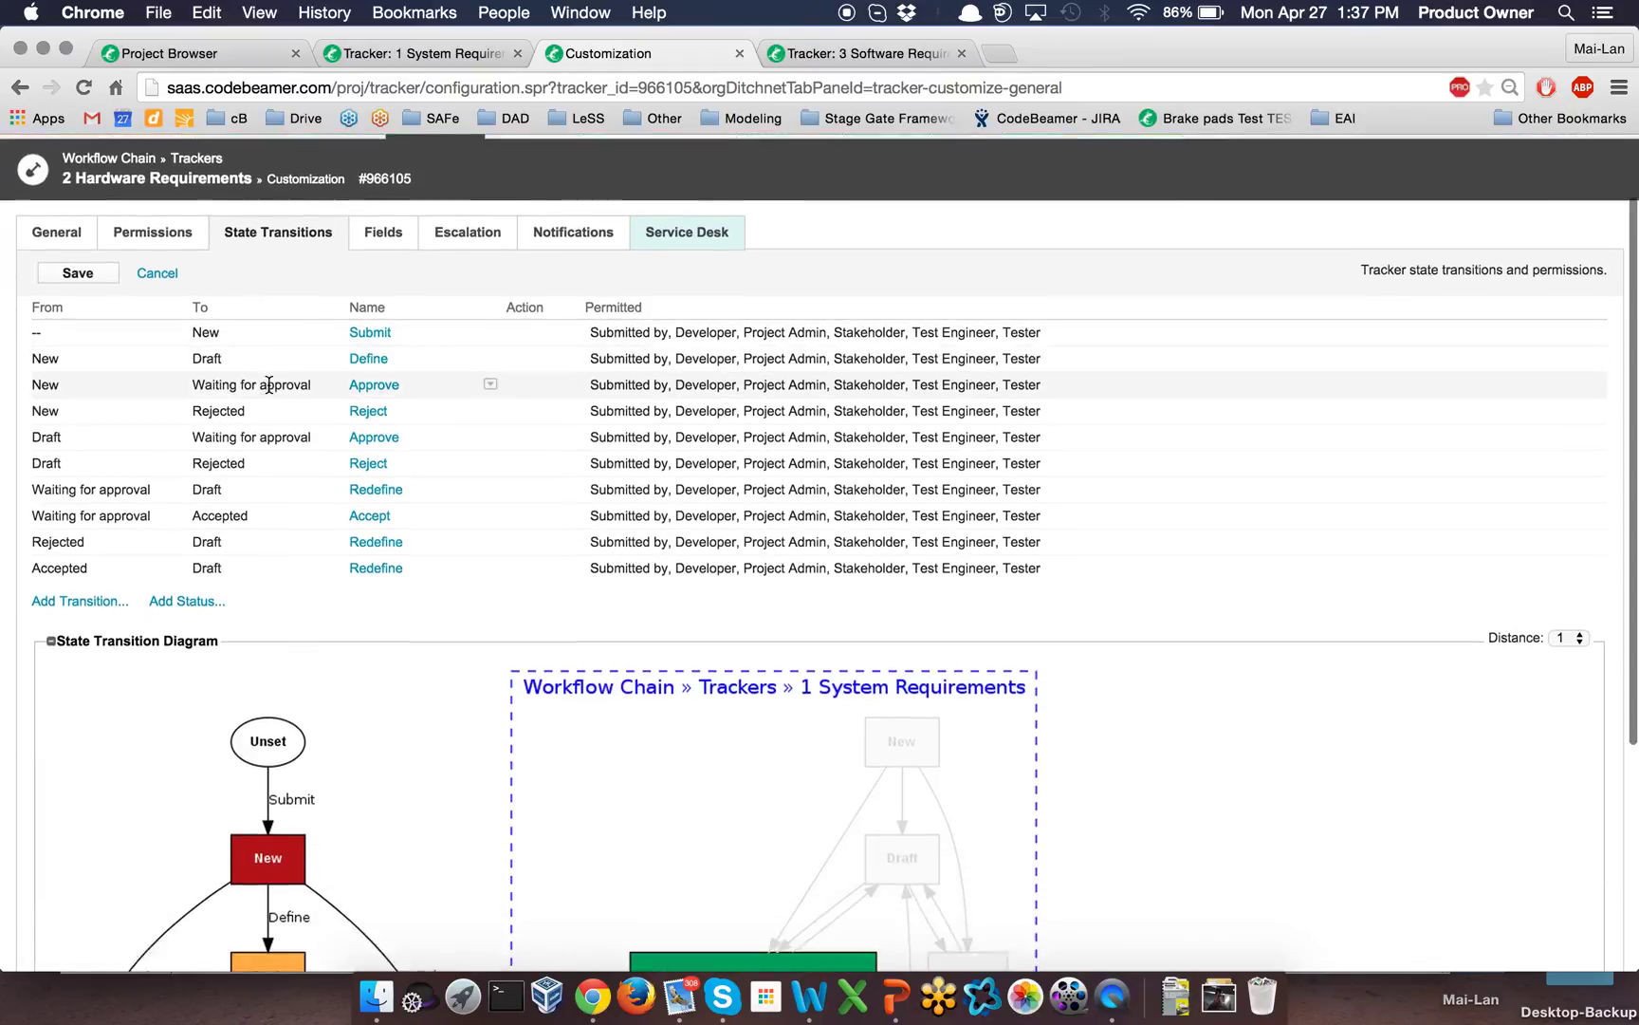
scroll(337, 373, "down", 3)
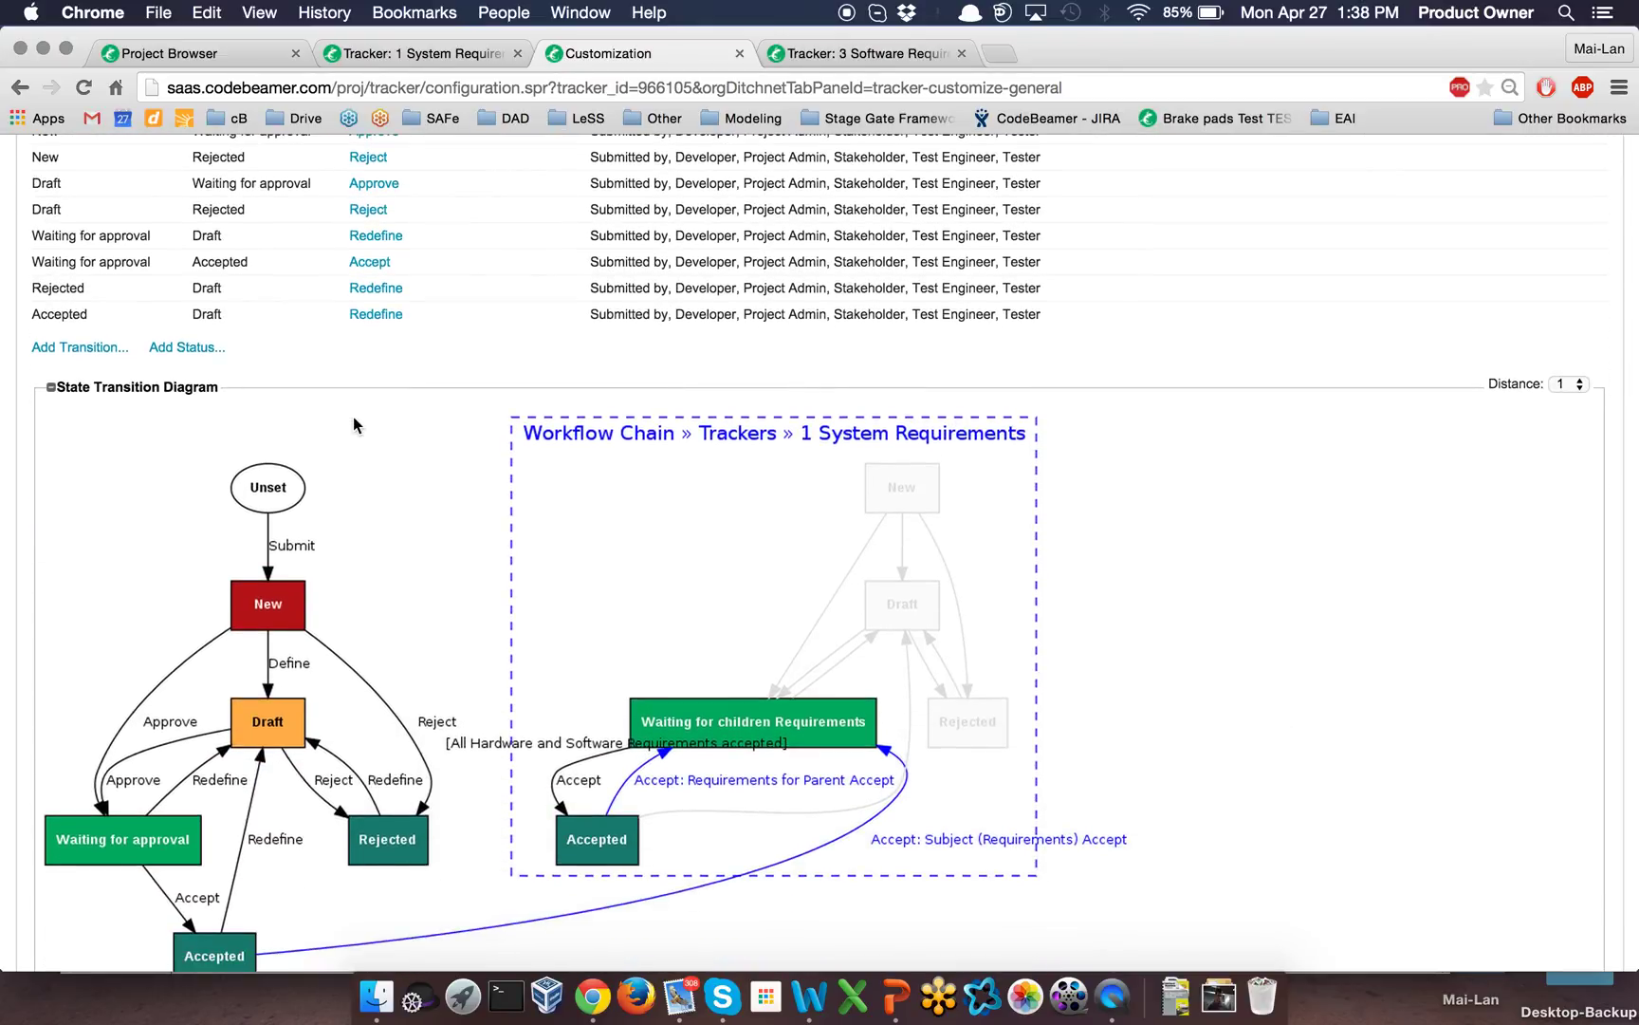
scroll(370, 533, "down", 1)
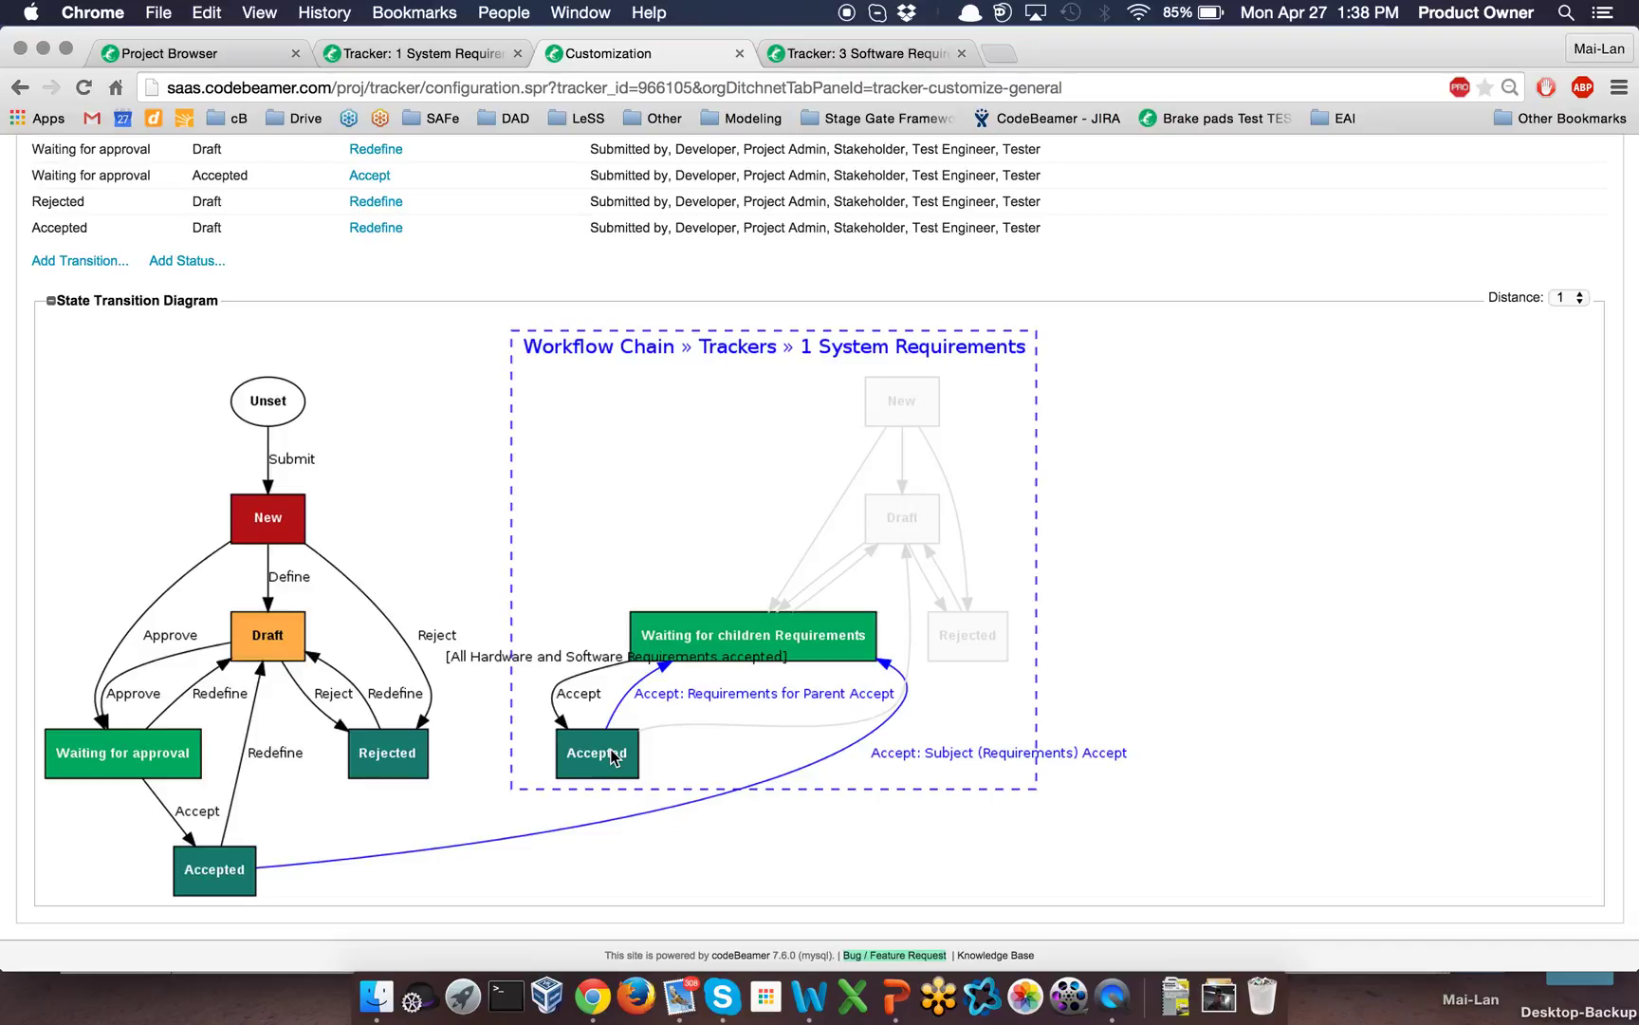
scroll(318, 436, "up", 2)
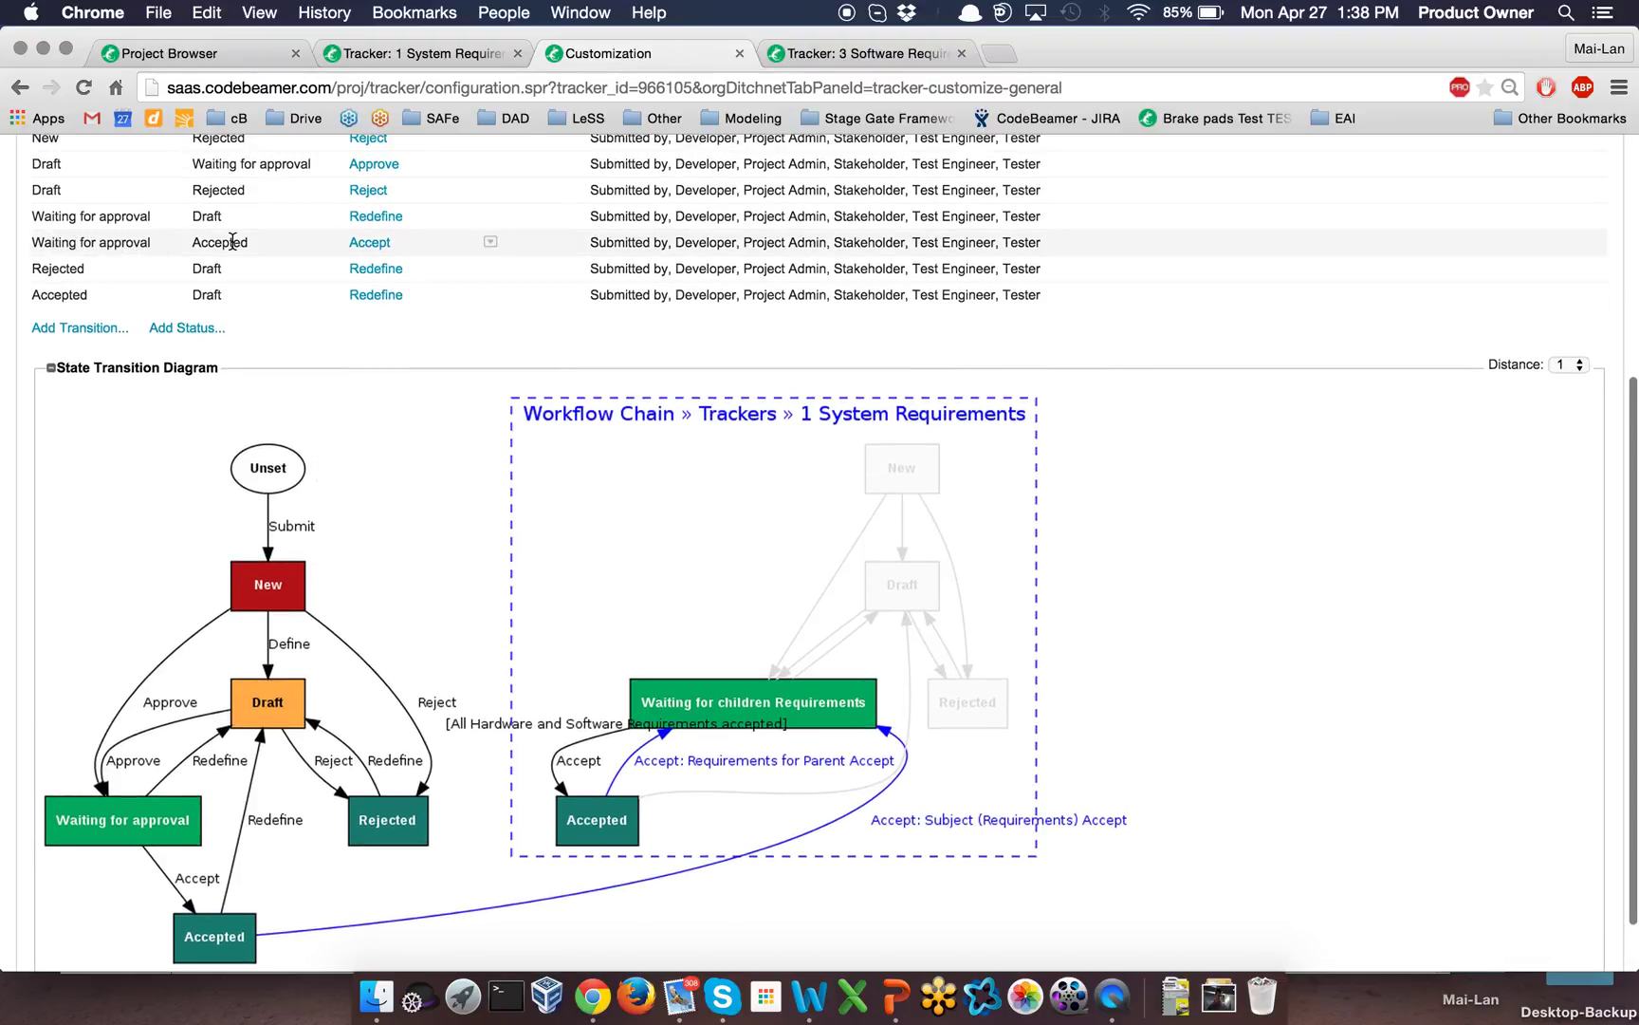
left_click(489, 242)
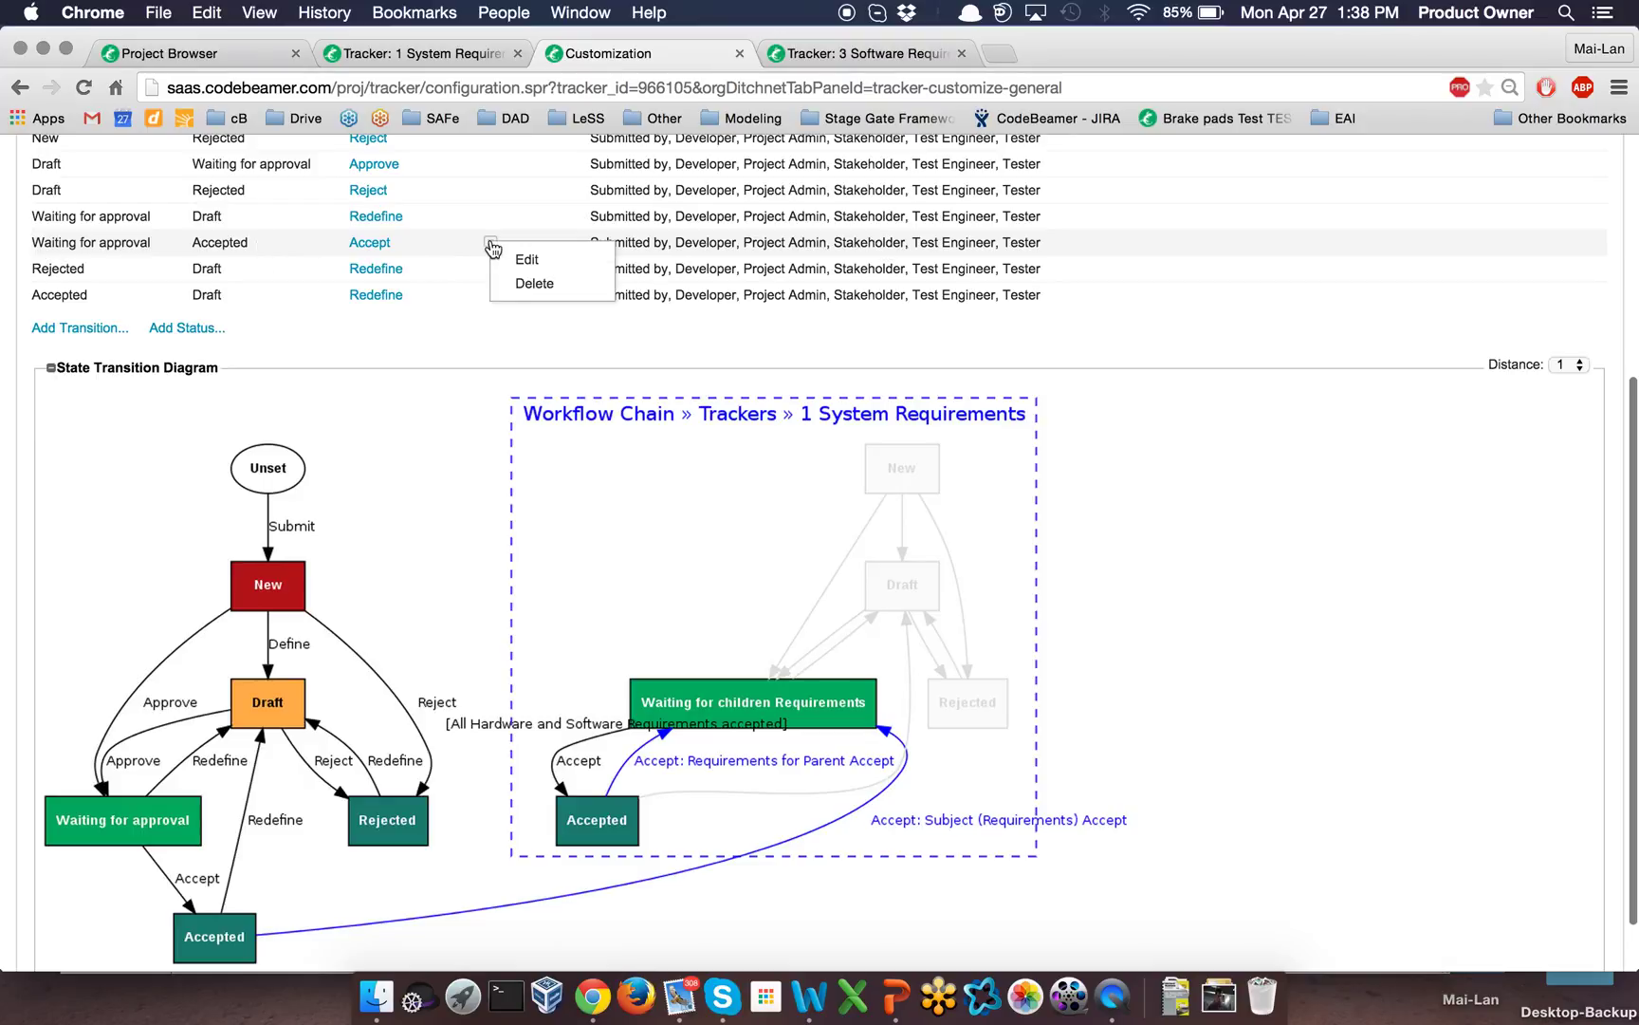
left_click(527, 261)
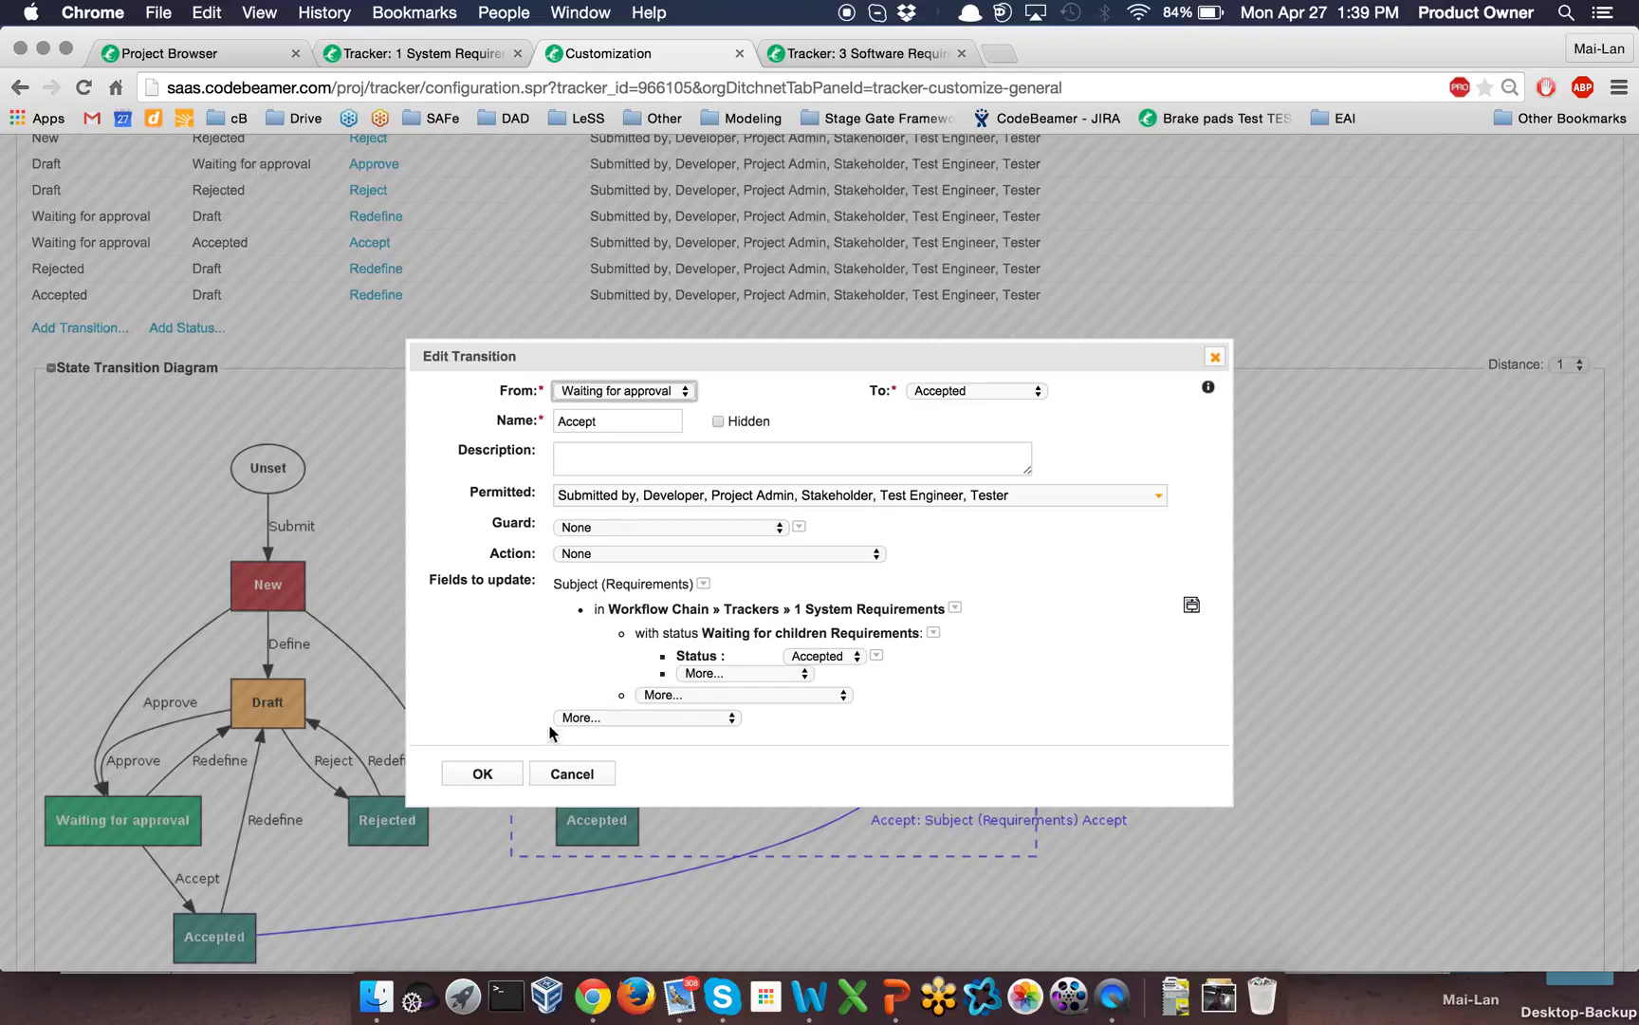
left_click(544, 771)
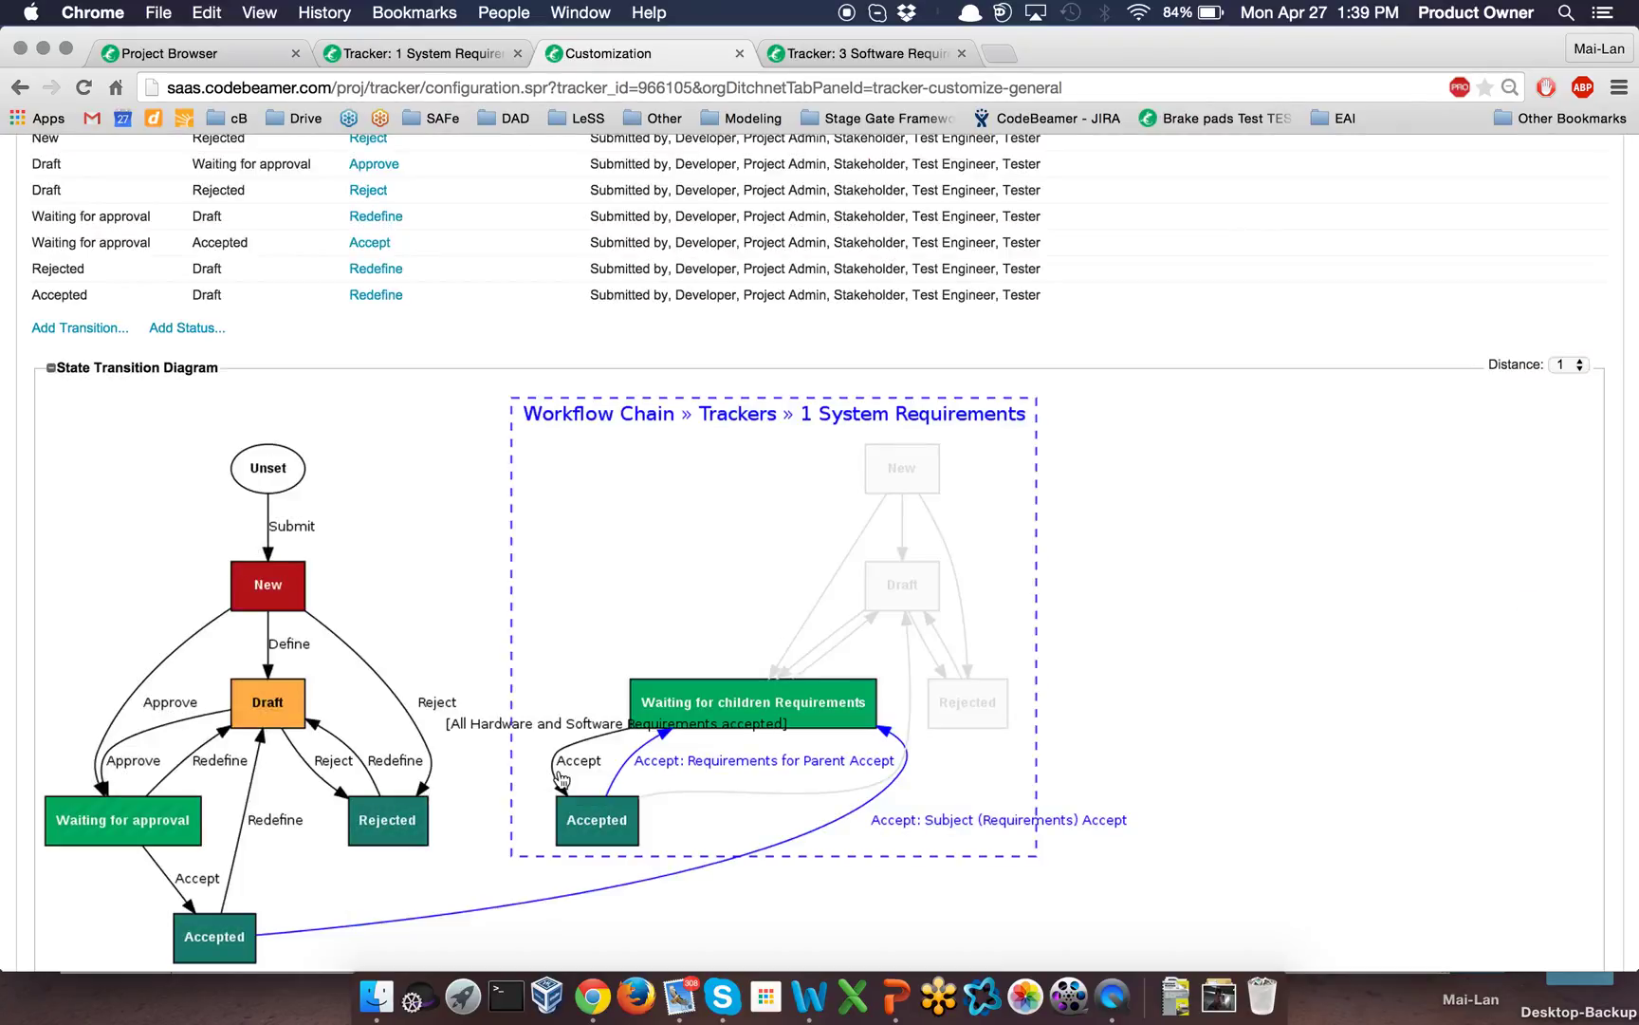
scroll(561, 778, "down", 2)
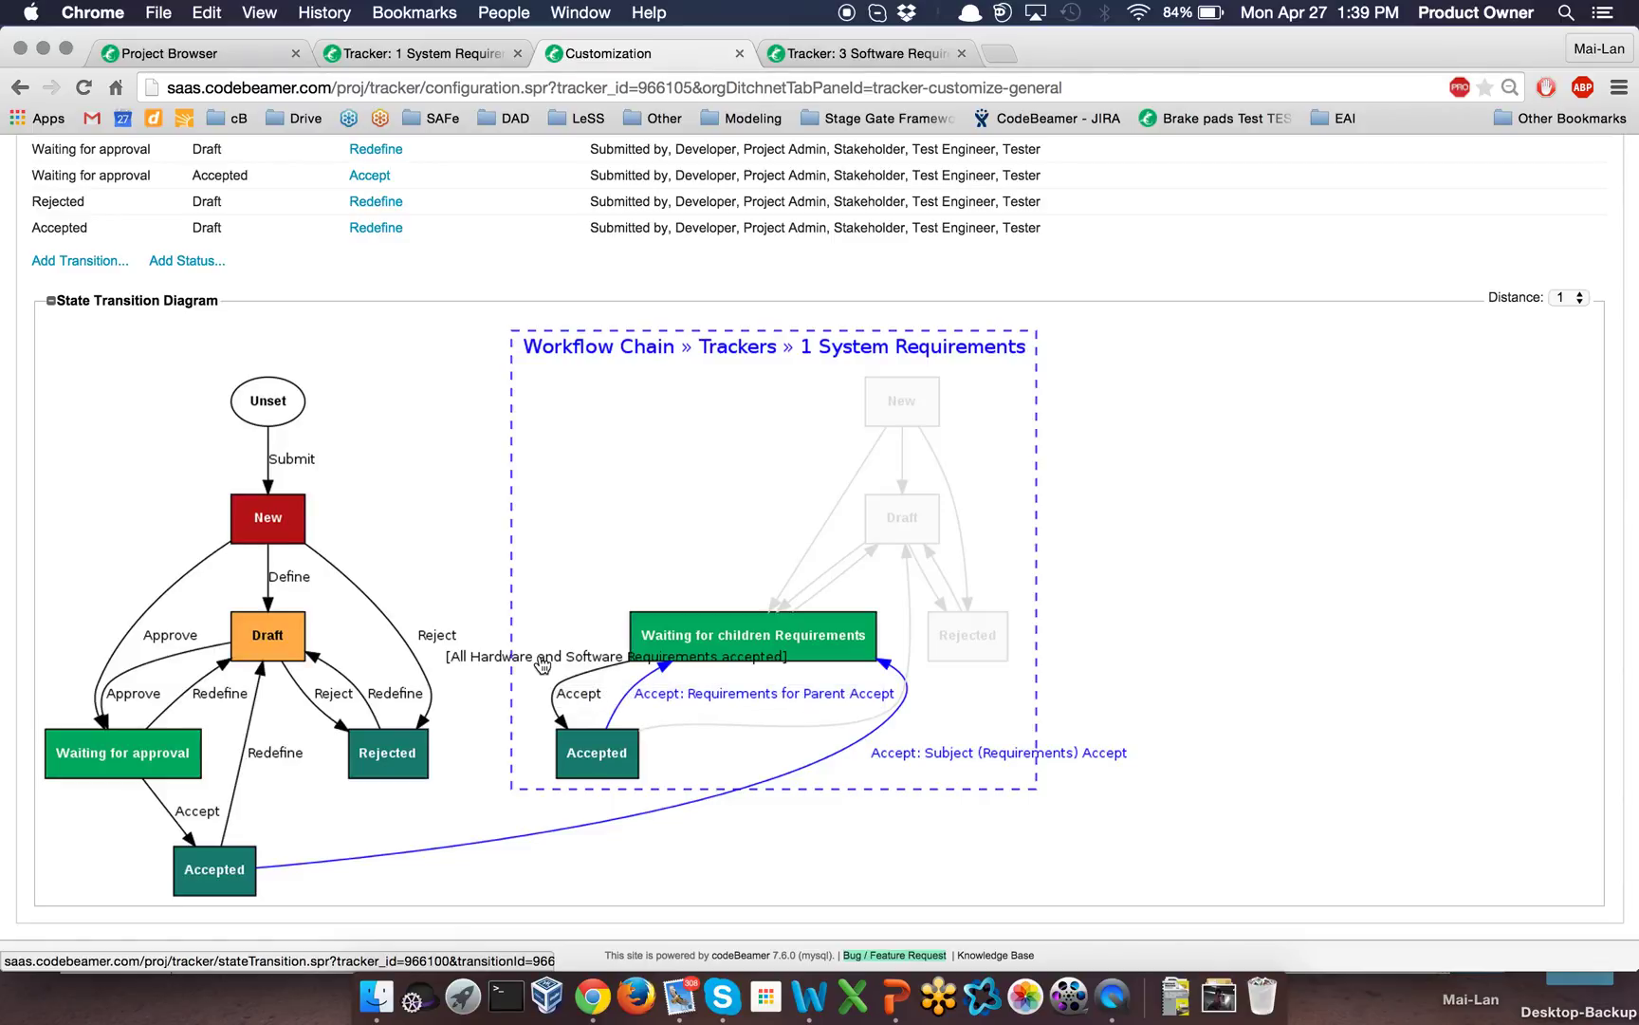
Inspect the 'All Hardware and Software Requirements accepted' guard, cancelling without any changes.
left_click(543, 664)
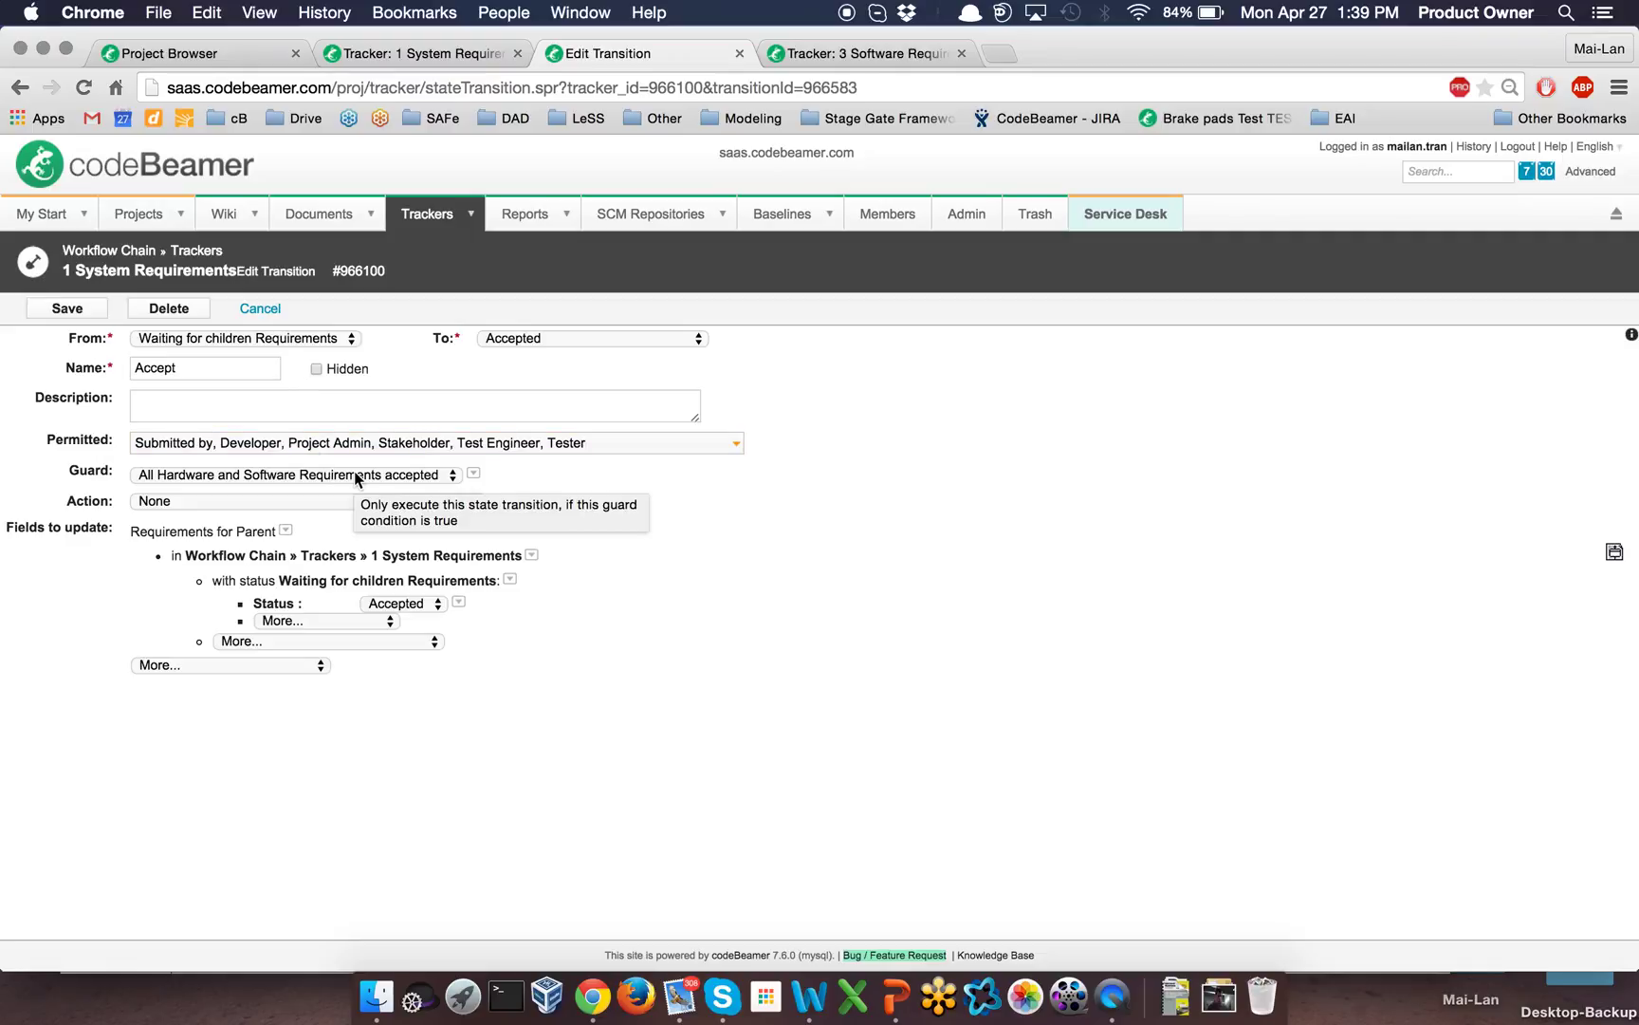
left_click(474, 474)
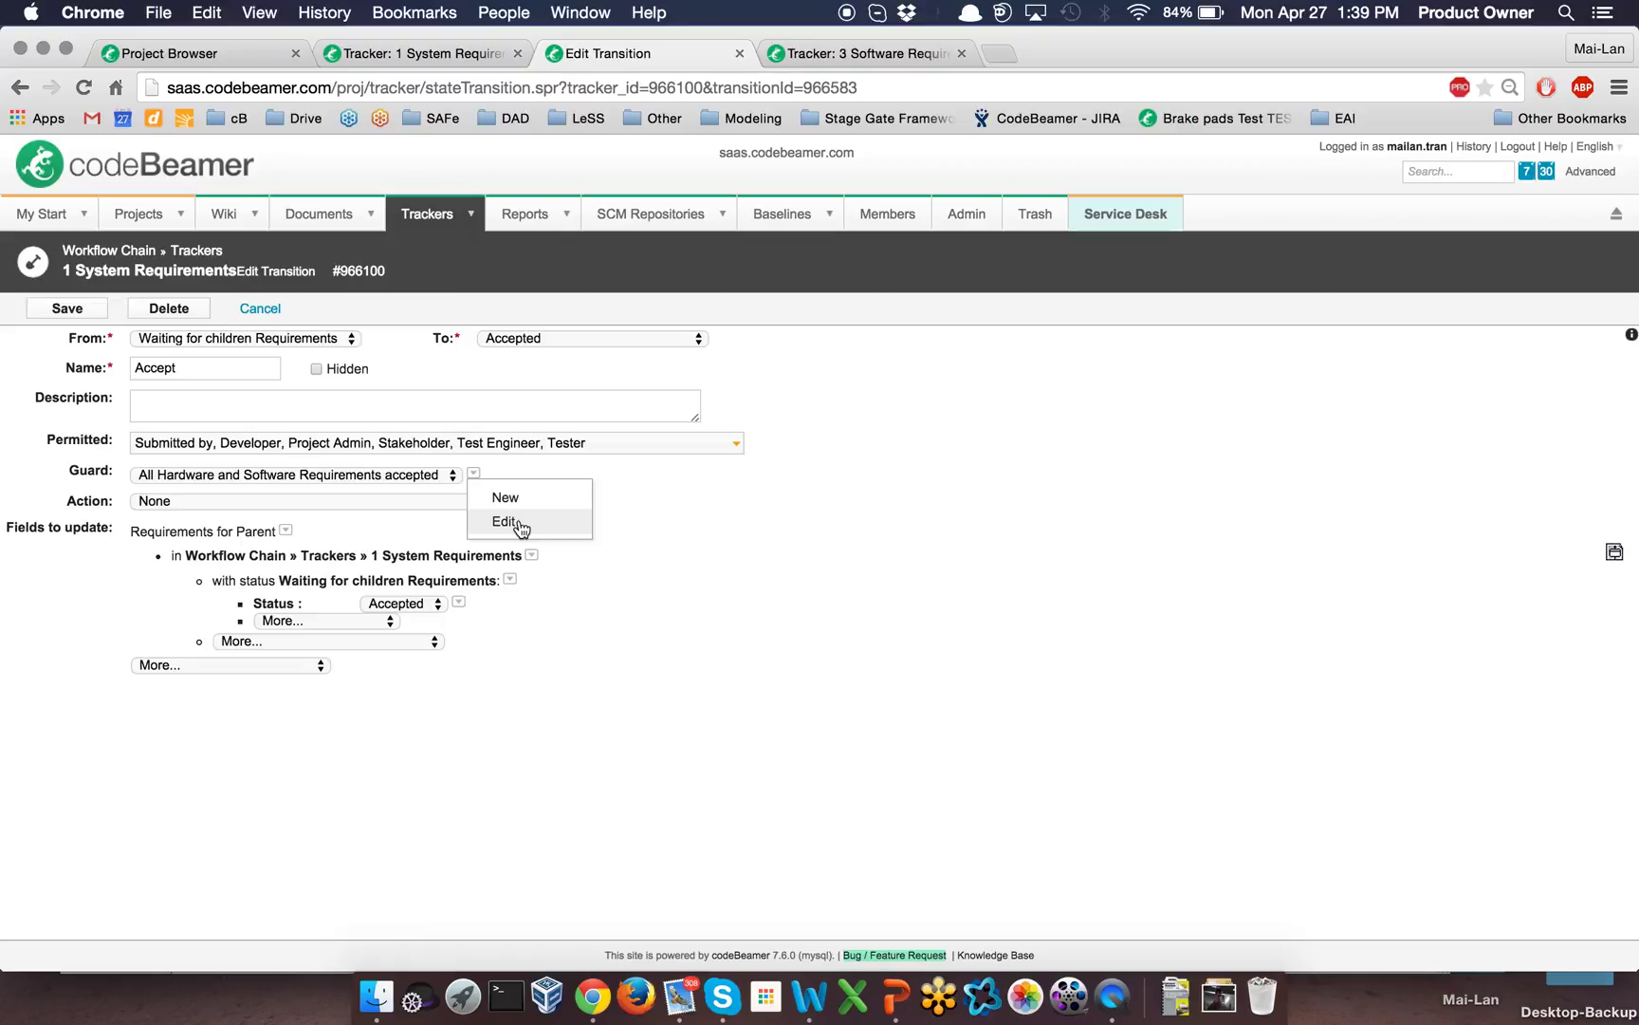
left_click(504, 522)
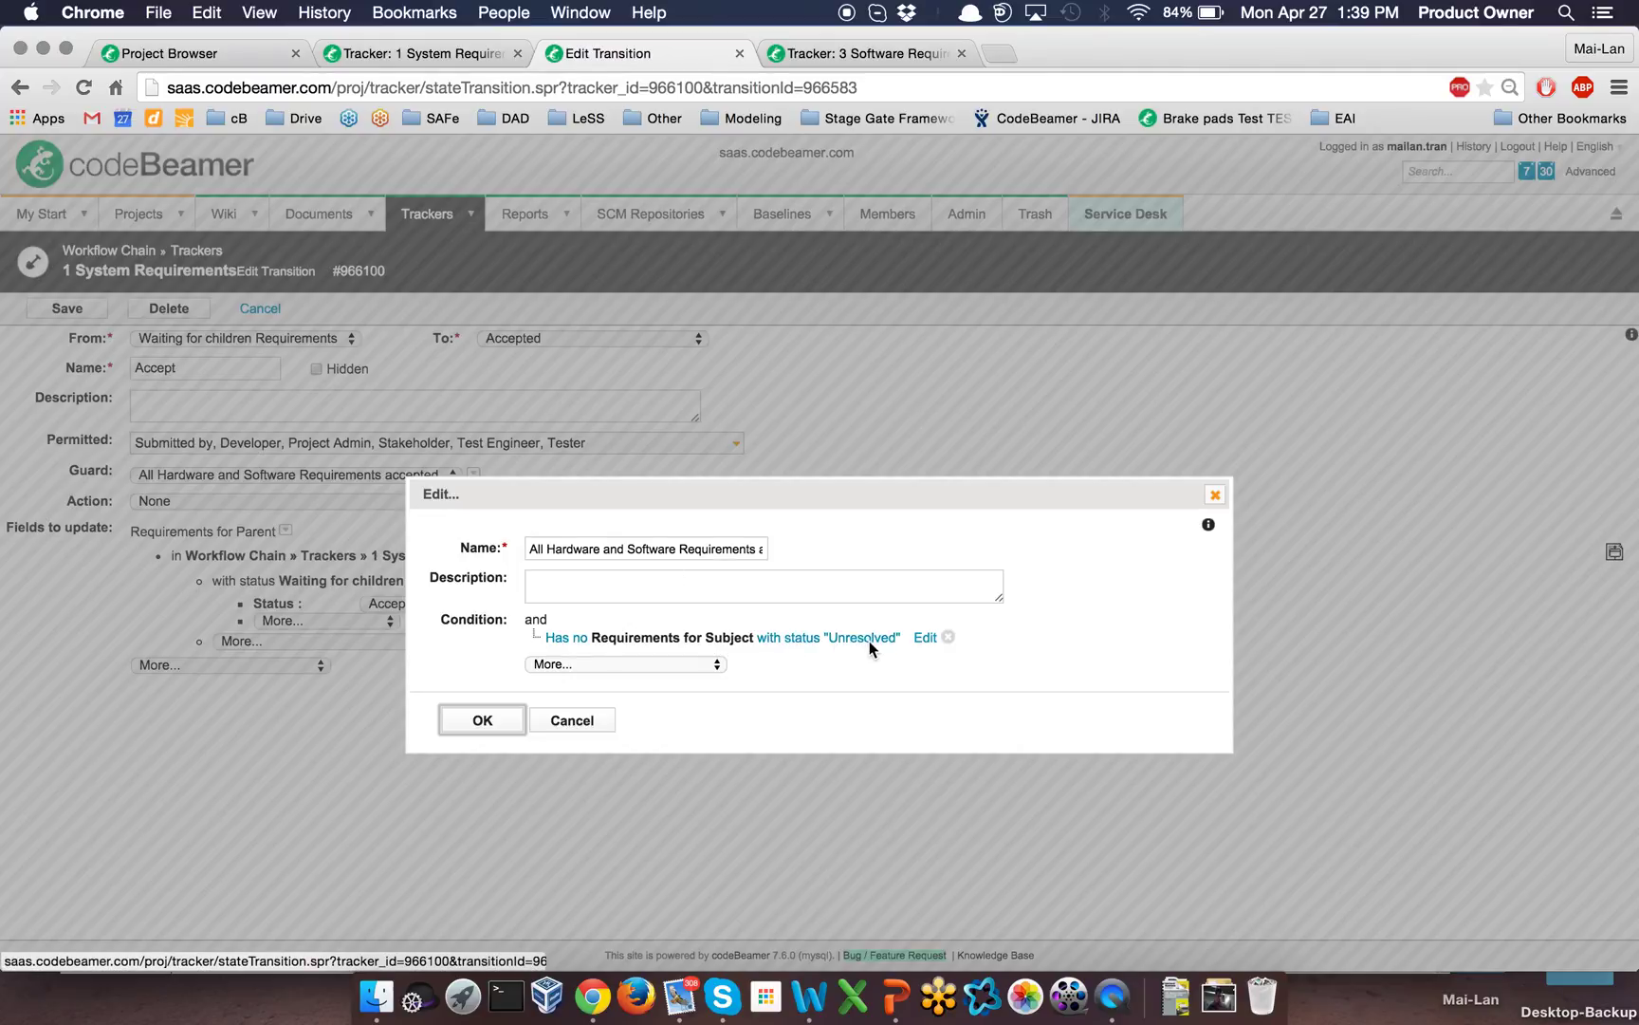
left_click(574, 722)
left_click(260, 308)
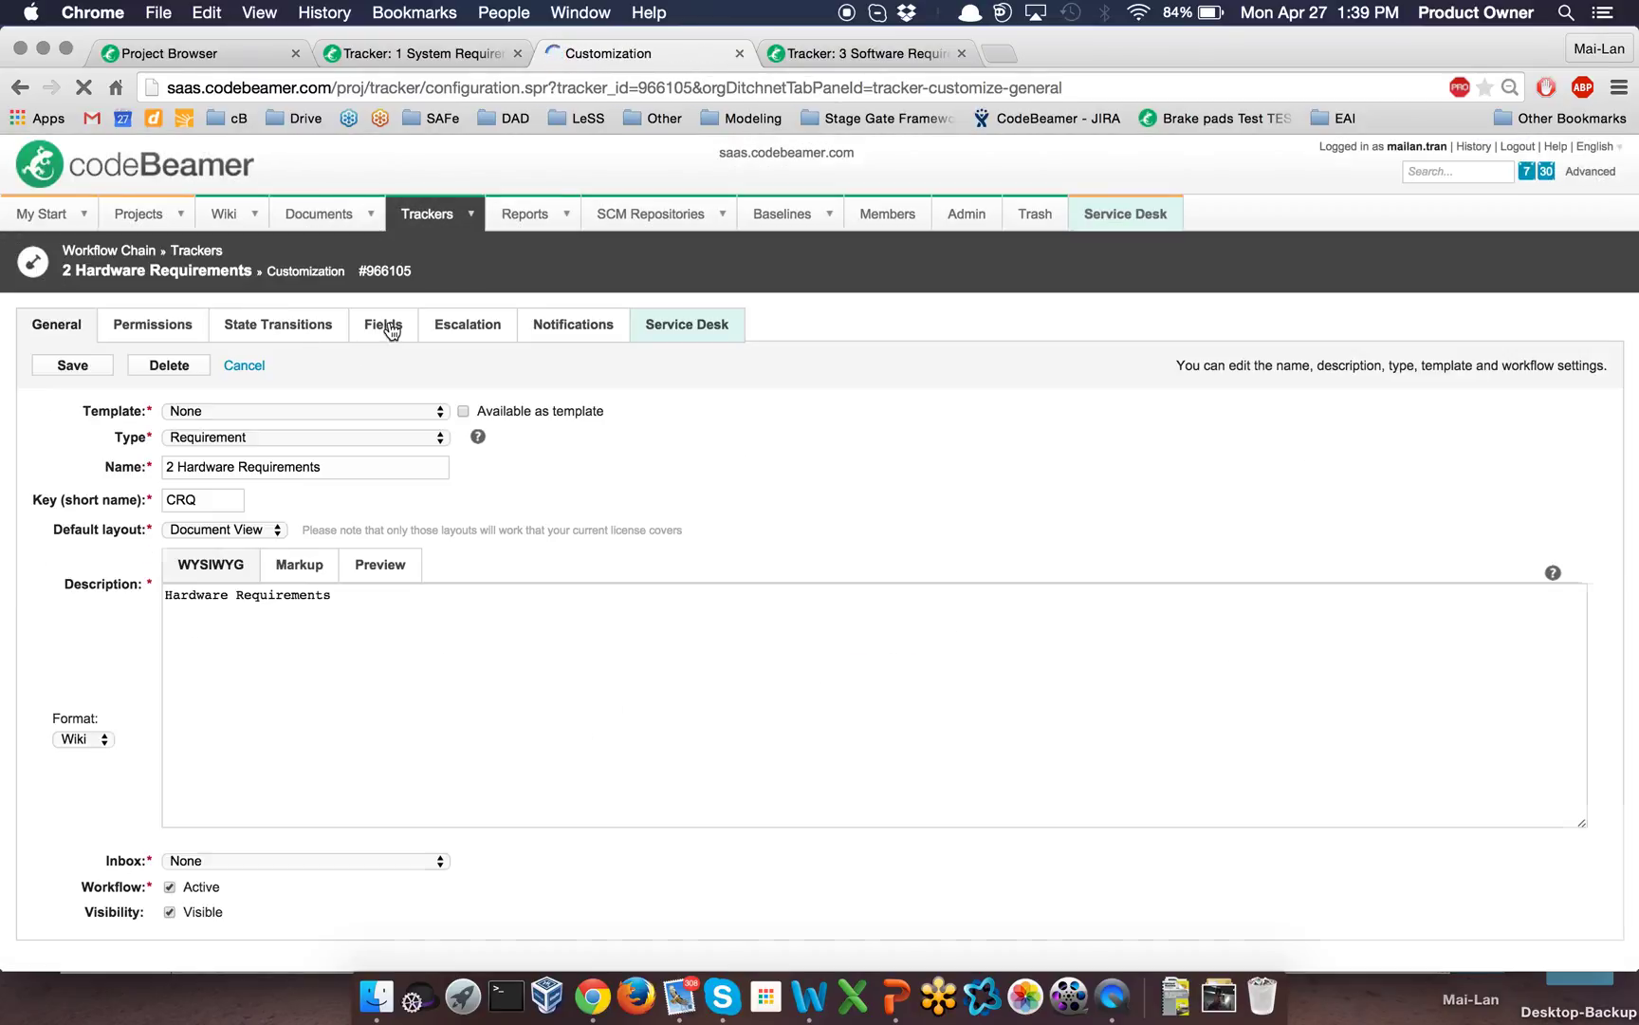
Open the Hardware Requirements Status field options and edit the Accepted option (Id 5, Resolved and Closed).
left_click(383, 324)
scroll(345, 581, "down", 5)
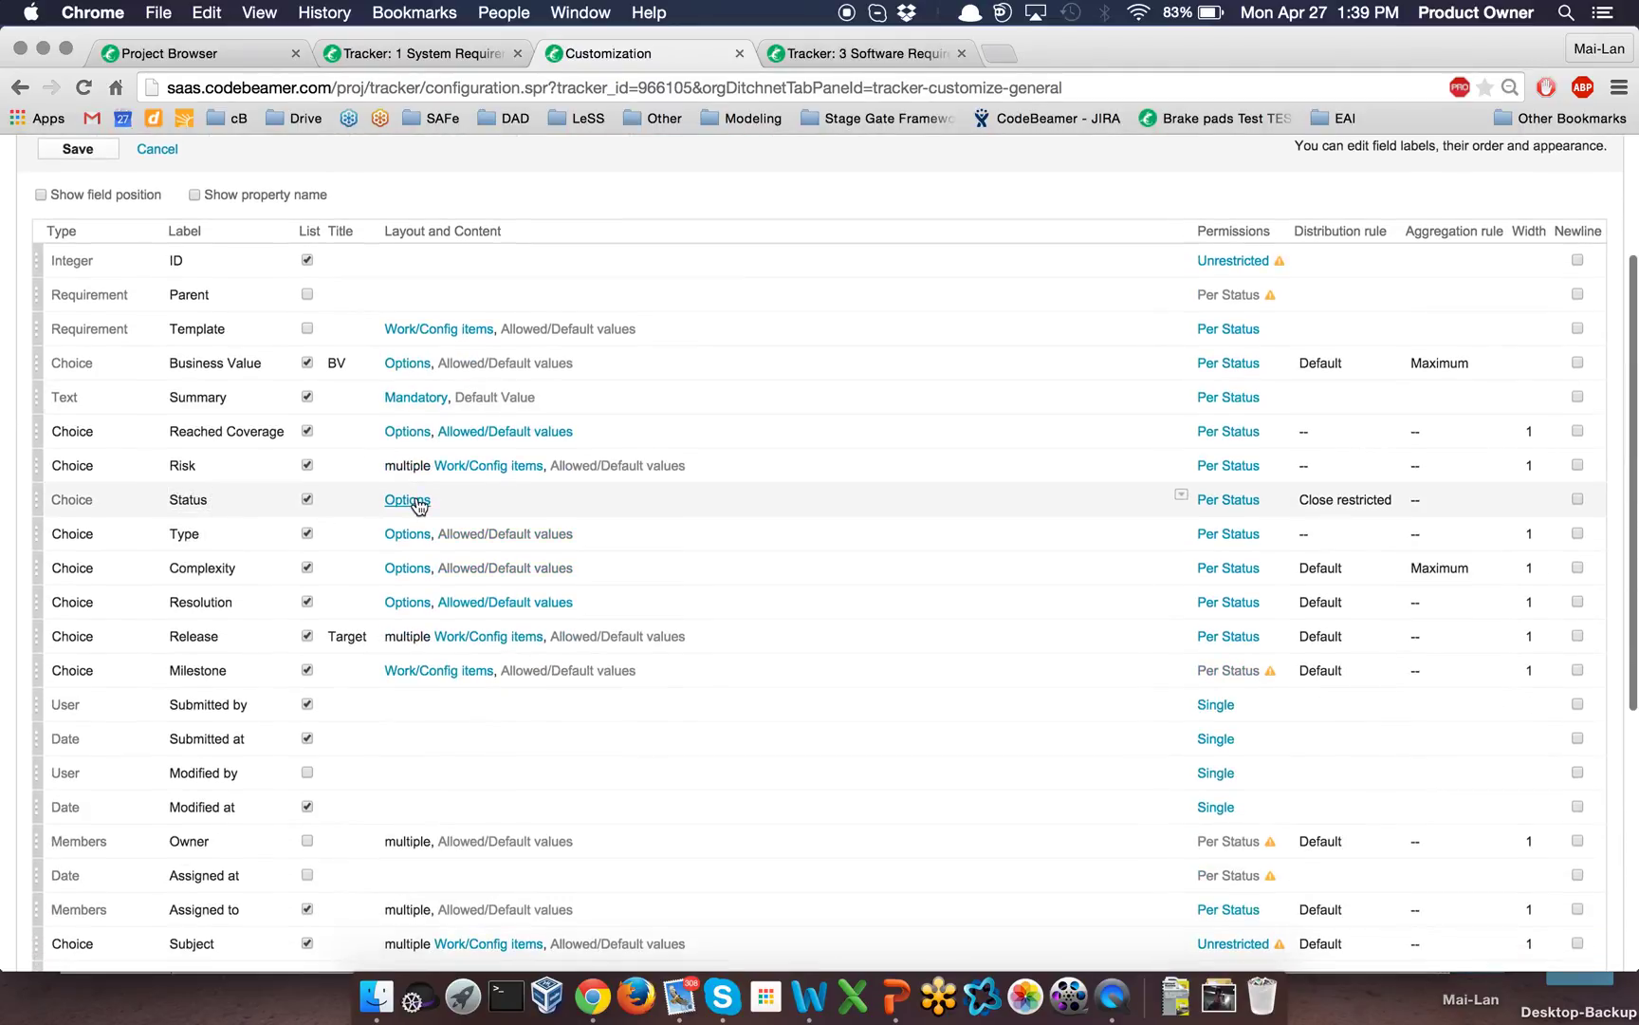
left_click(416, 501)
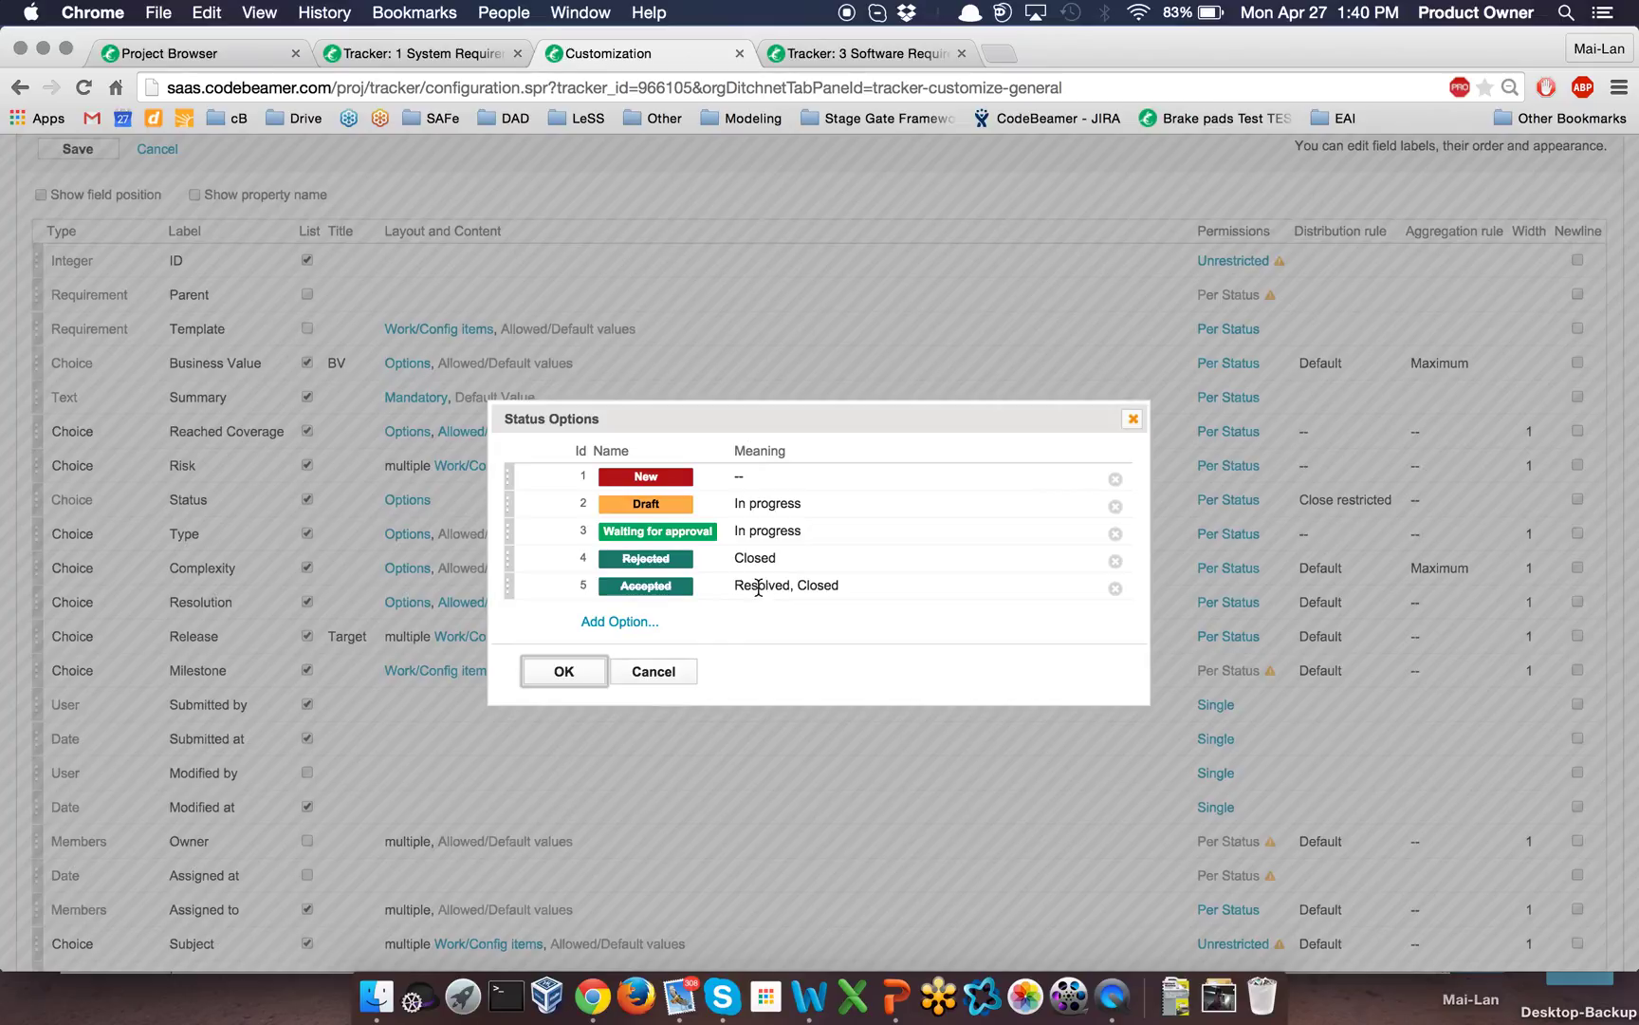
double_click(670, 584)
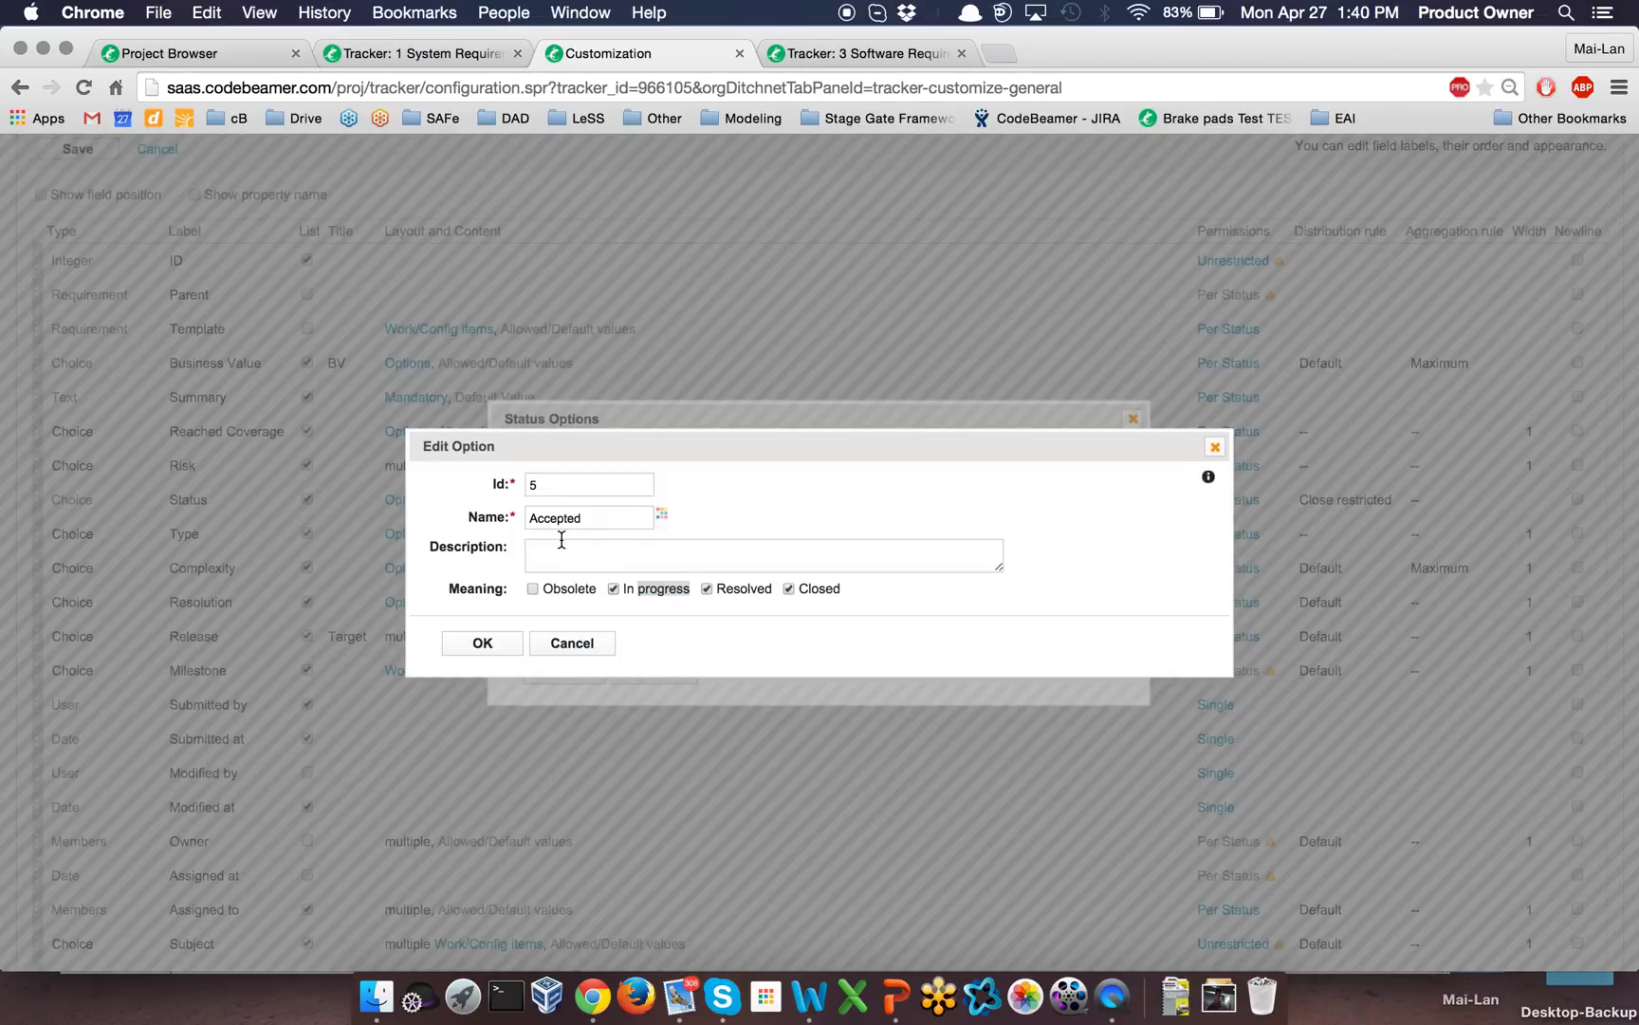